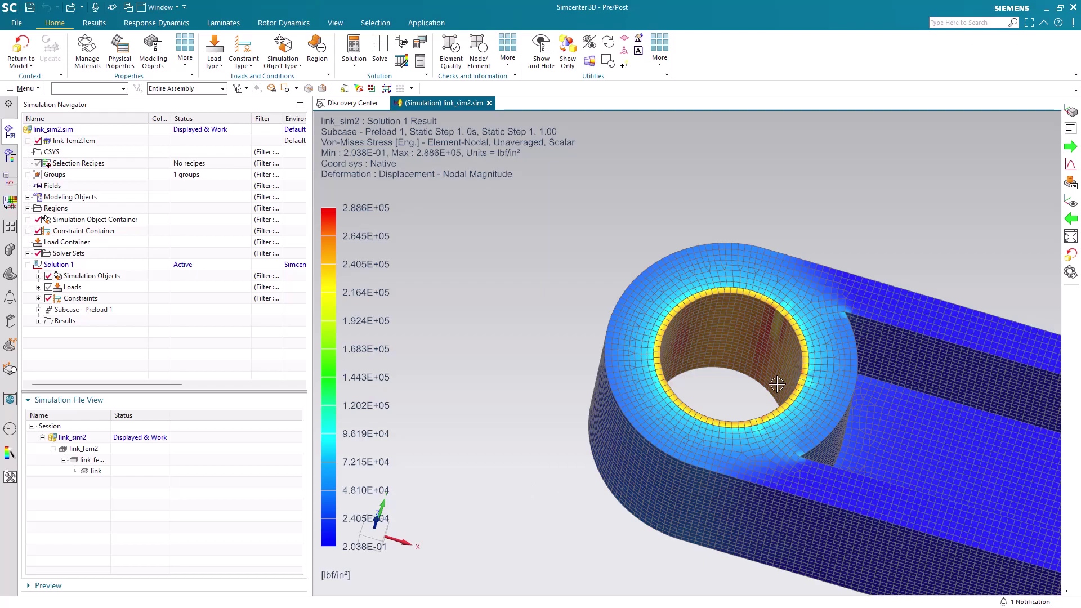
Examine the von Mises stress distribution inside and around the link's press-fit bushing bore
scroll(777, 384, "up", 3)
middle_click_drag(767, 365, 812, 373)
scroll(581, 332, "down", 3)
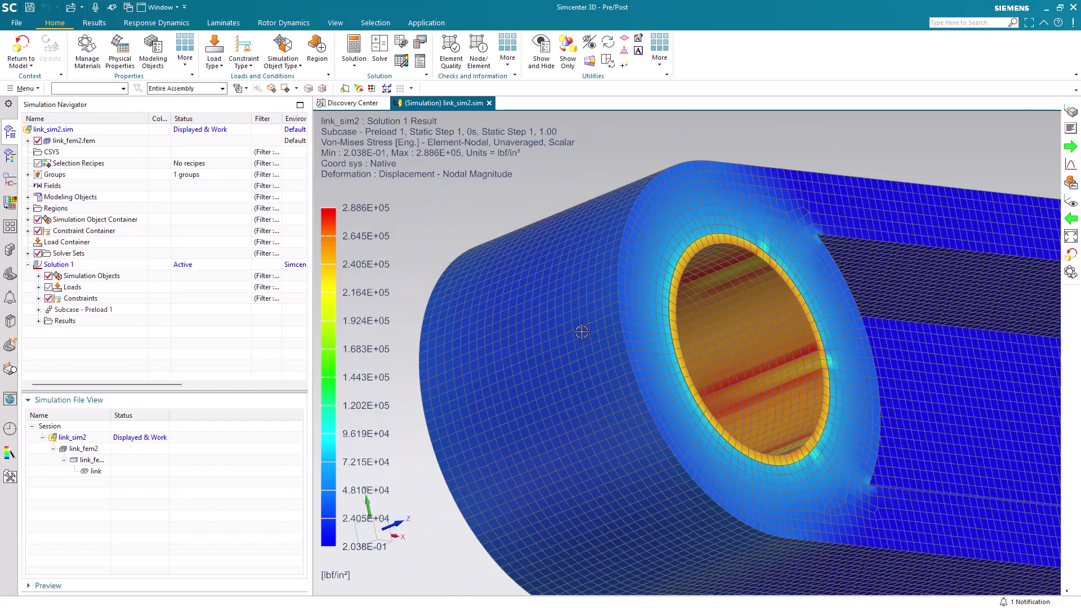
scroll(815, 358, "up", 3)
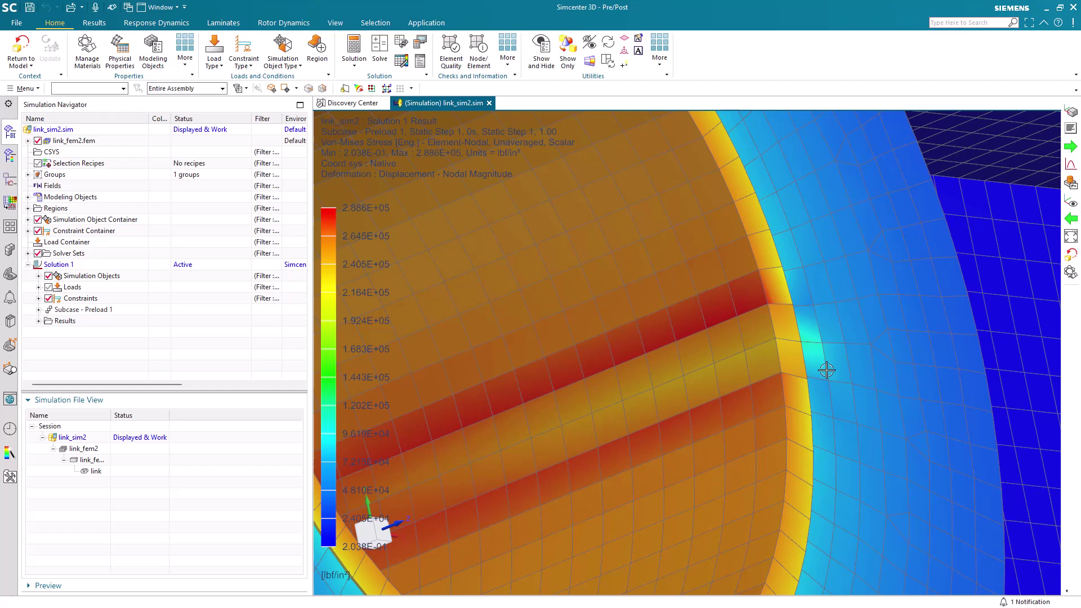
scroll(827, 370, "down", 4)
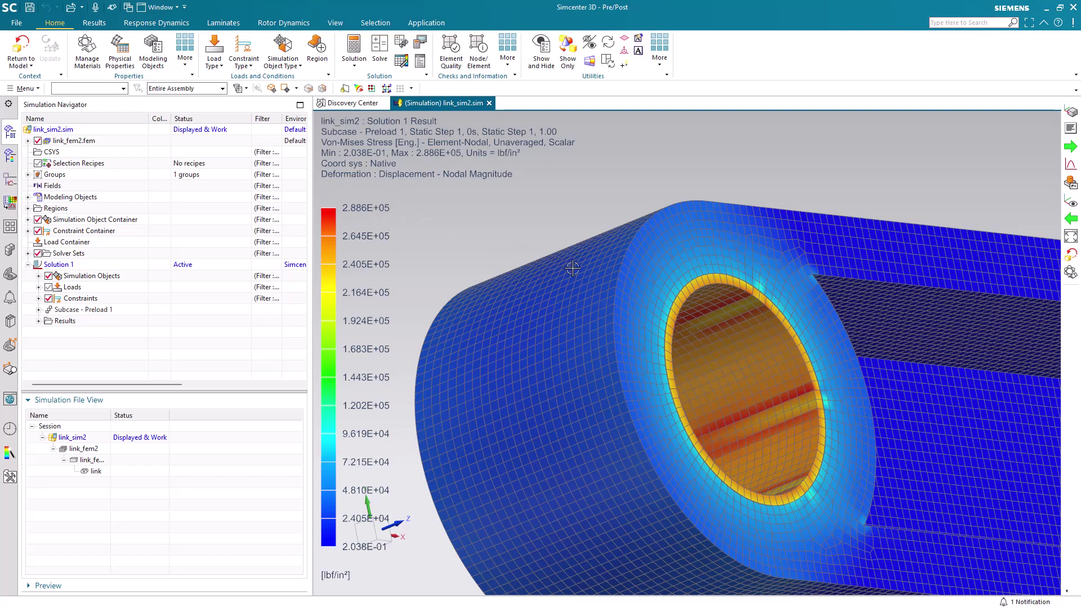
middle_click_drag(572, 269, 717, 267)
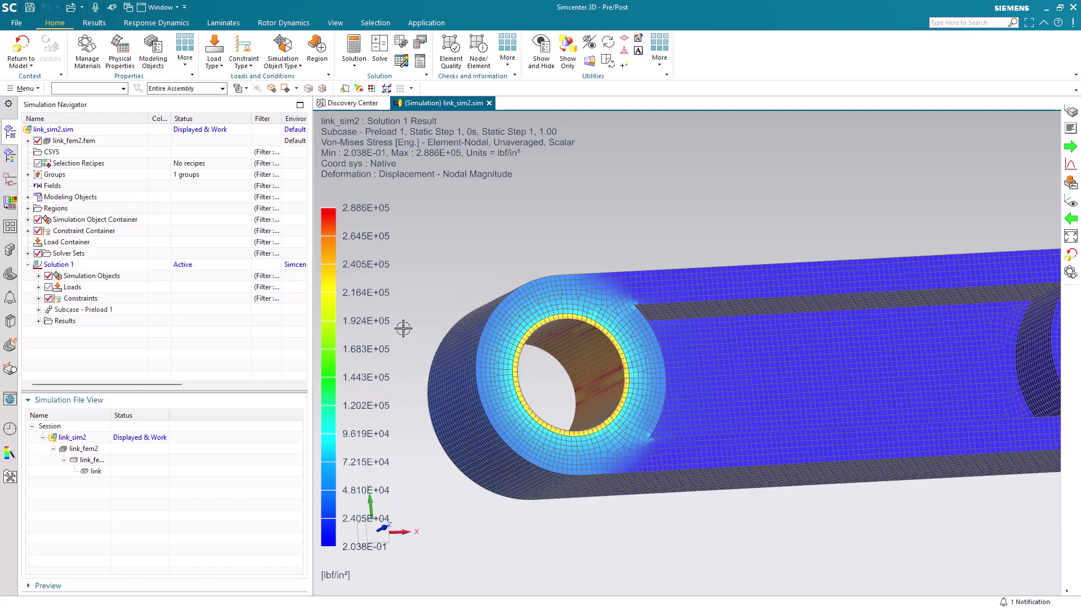
Open the link part and set the radius of the link body's bushing hole face to 0.116 in with Radial Dimension
double_click(99, 473)
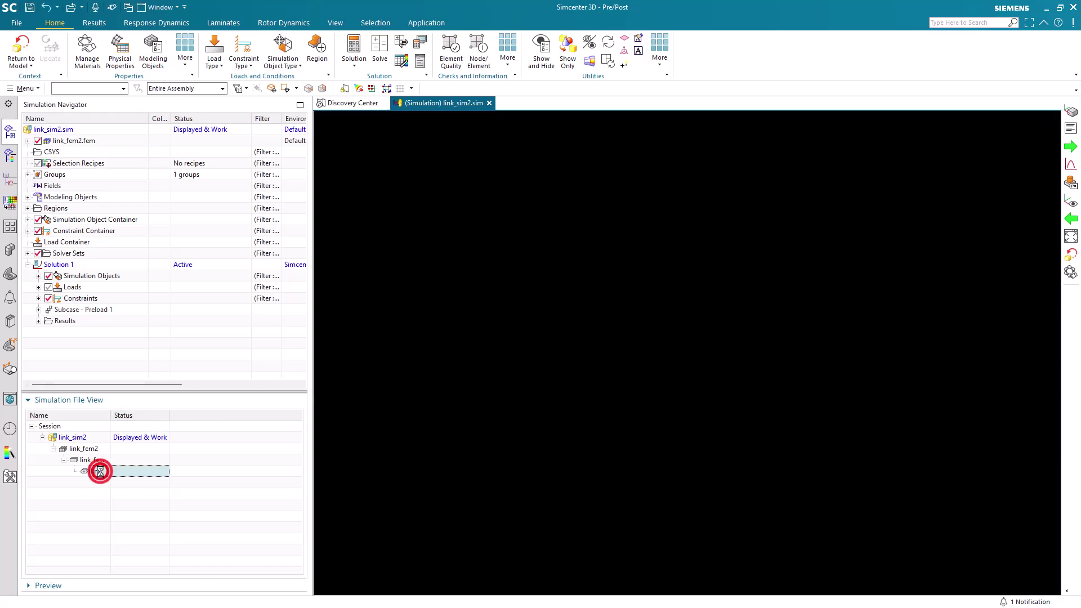
scroll(462, 289, "up", 6)
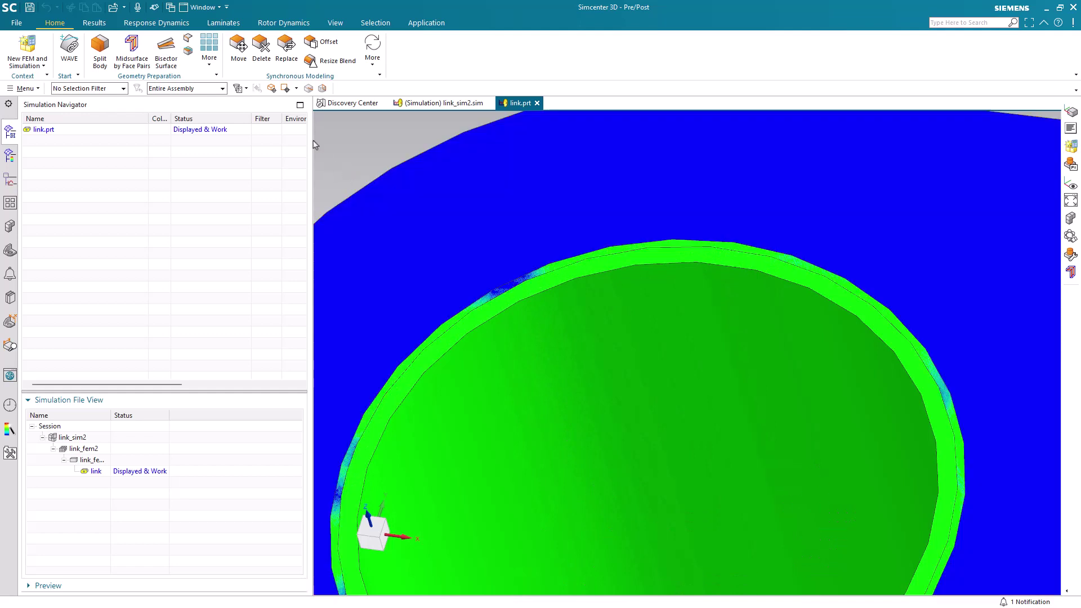
left_click(373, 48)
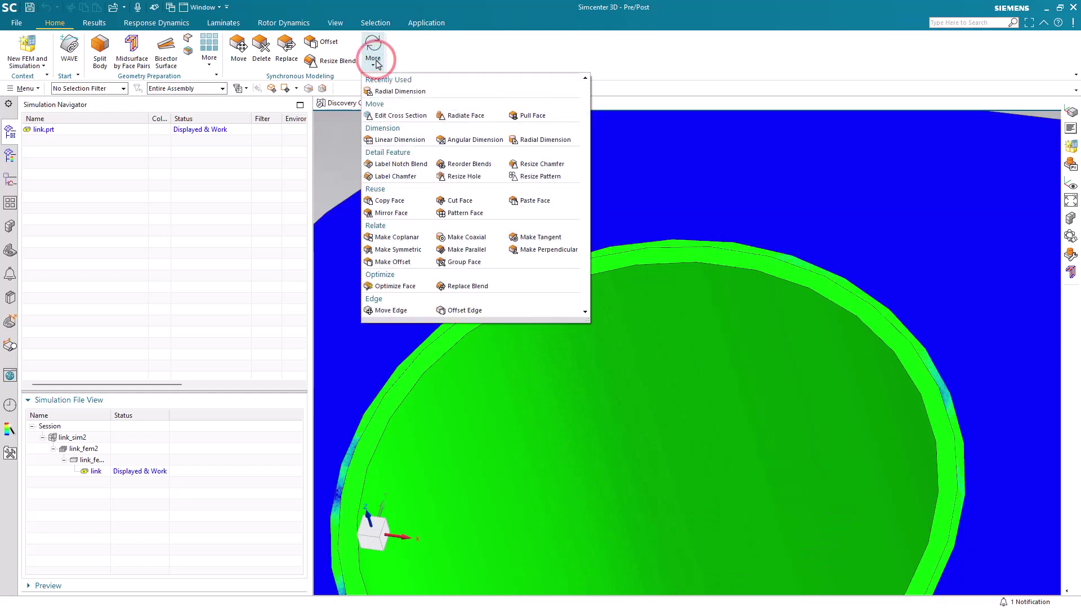
left_click(397, 91)
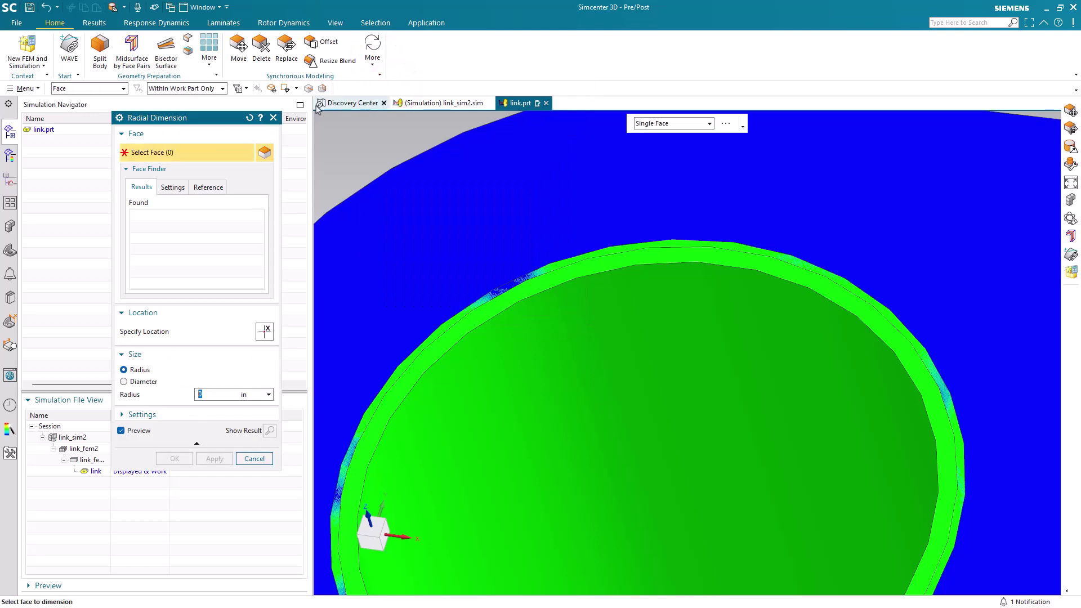
left_click(551, 313)
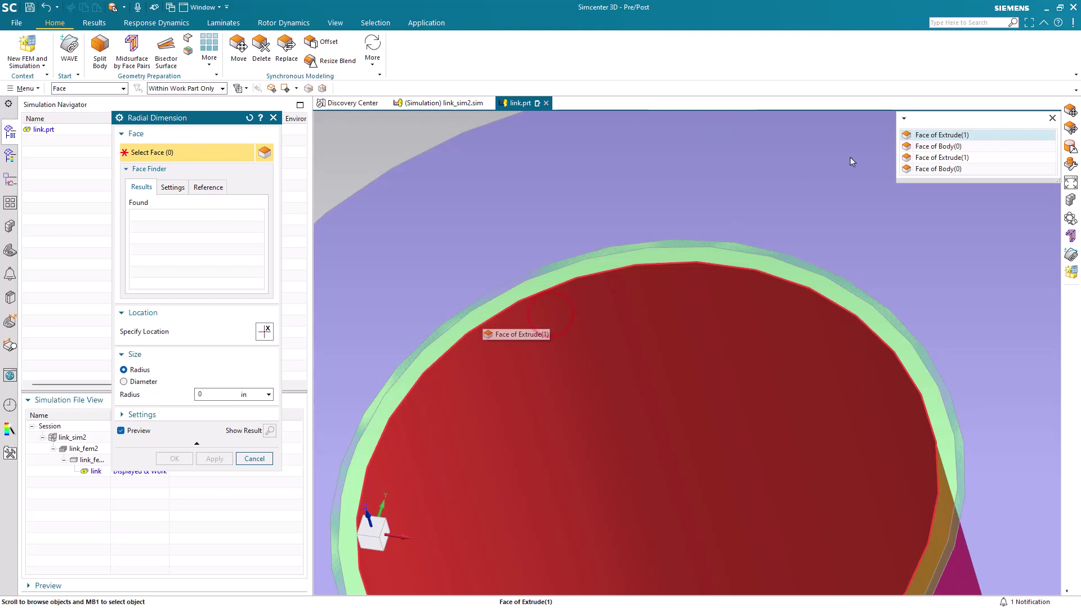
left_click(927, 148)
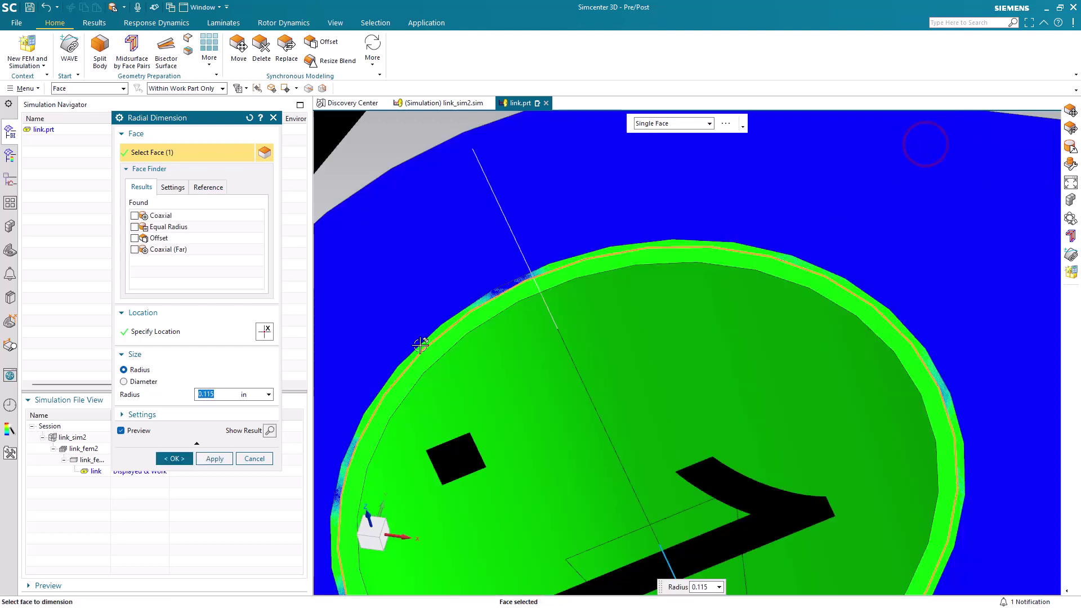
left_click(224, 395)
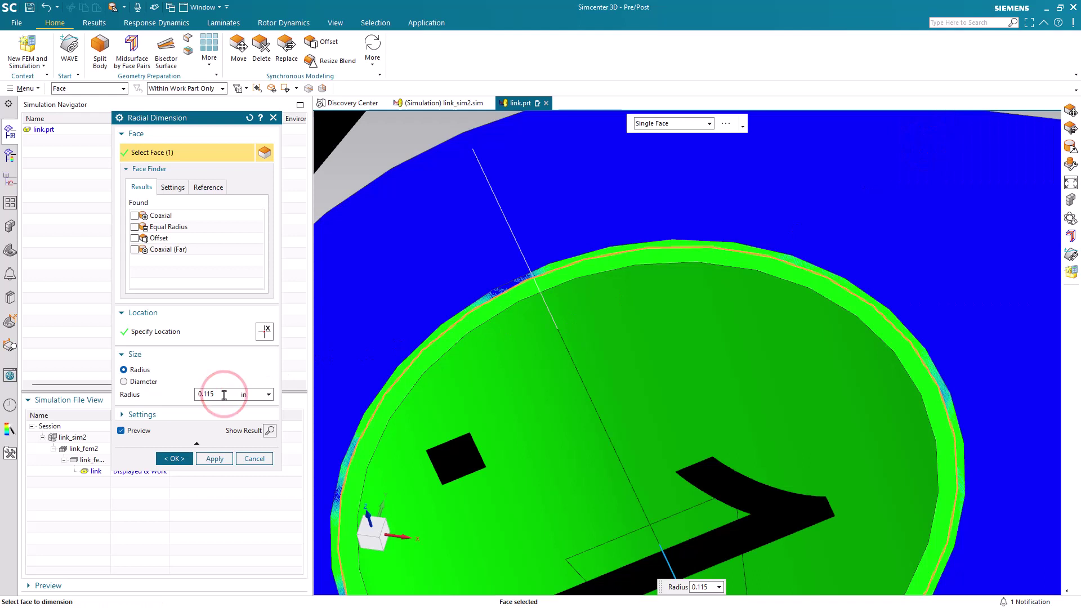
type("6")
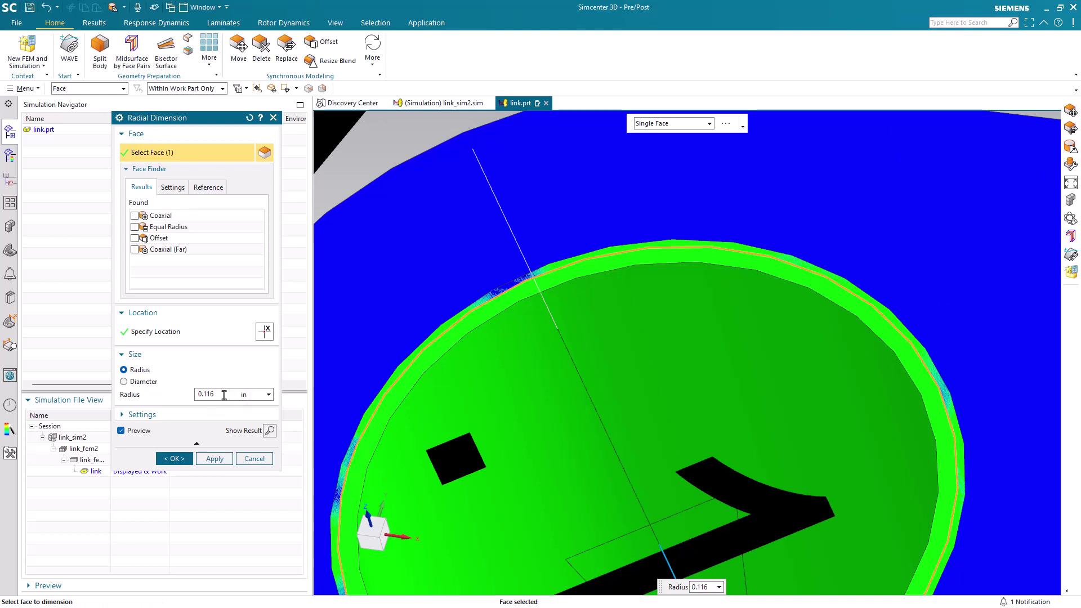
left_click(188, 459)
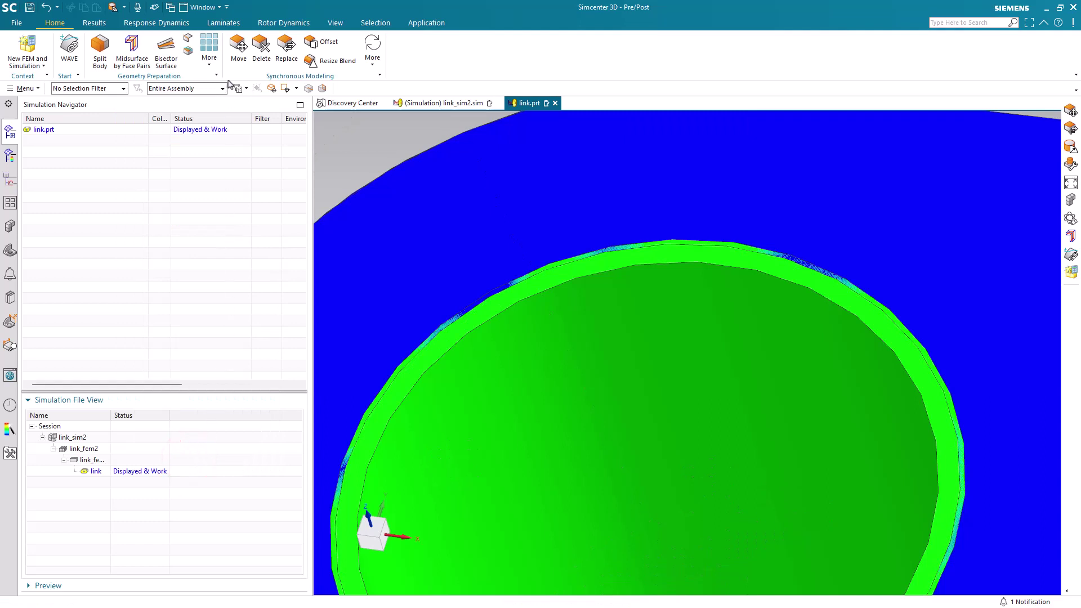
Reduce the radius of the bushing's outer cylindrical face with Radial Dimension
left_click(112, 7)
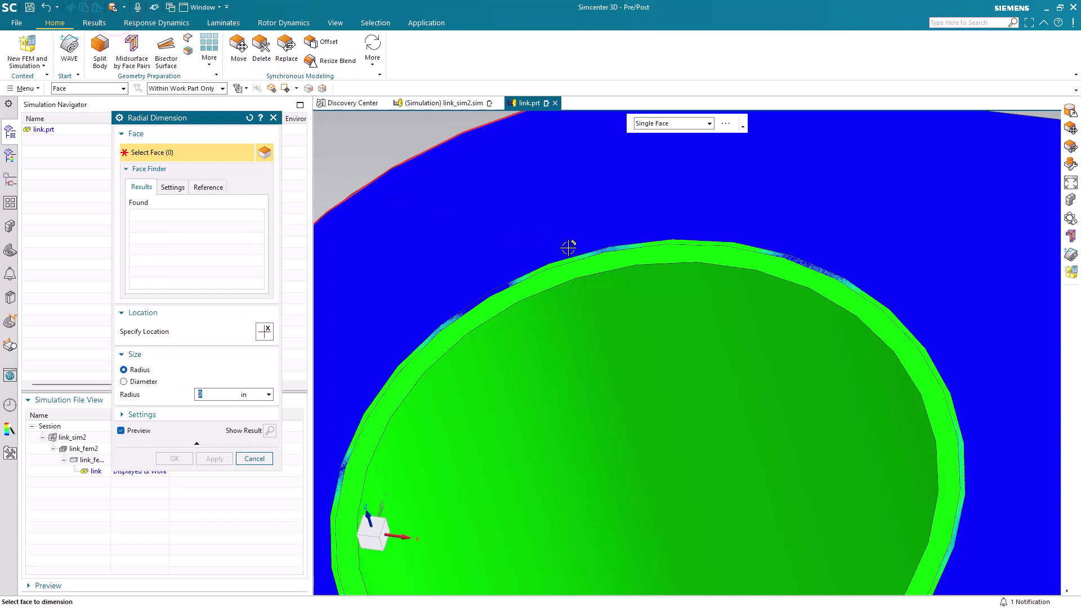
scroll(568, 248, "up", 3)
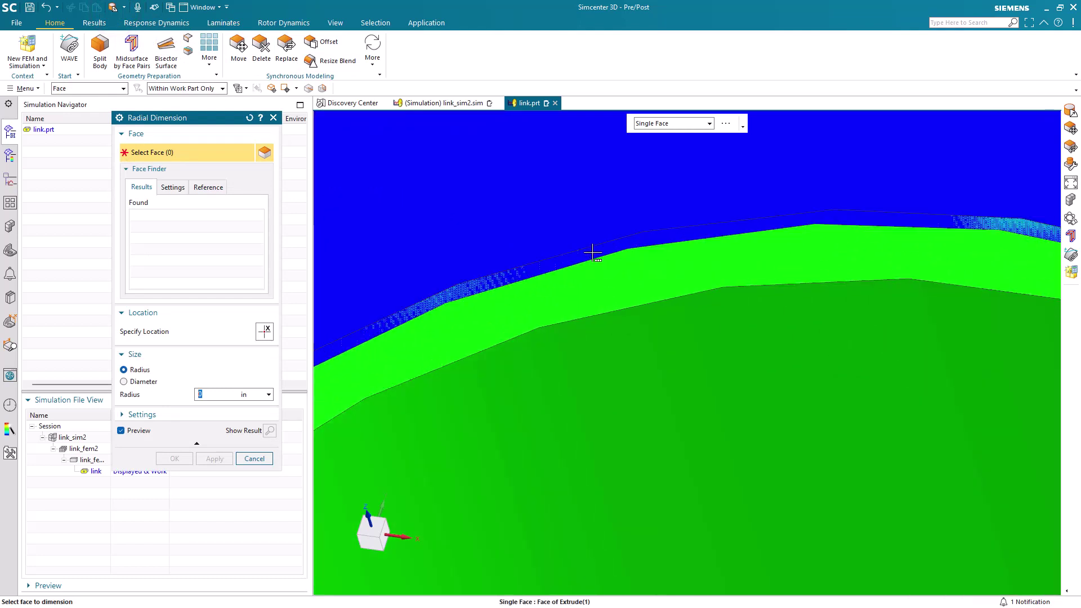
left_click(592, 253)
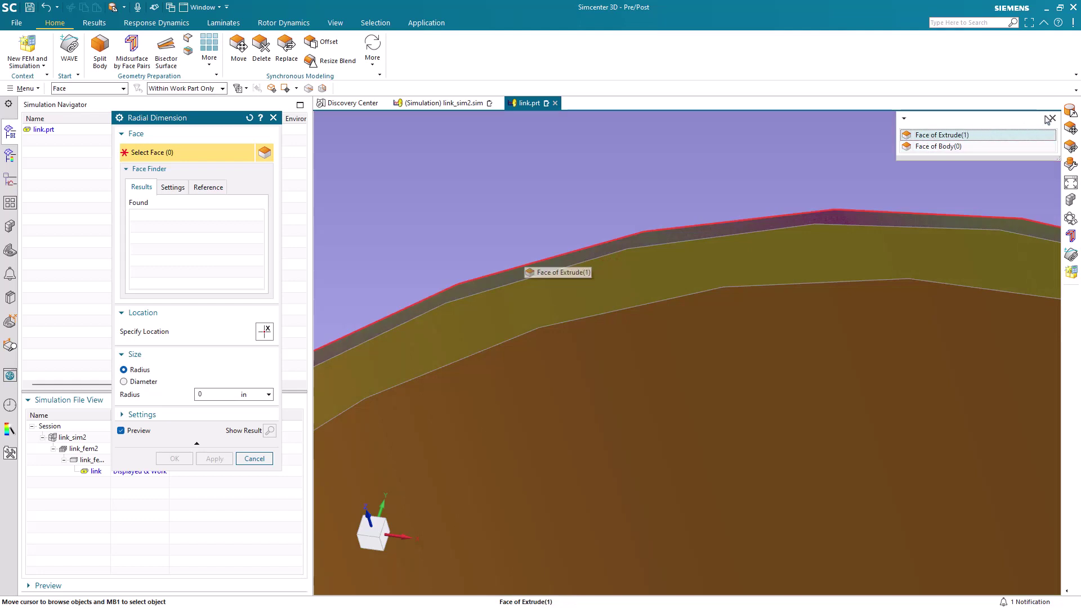
left_click(1031, 135)
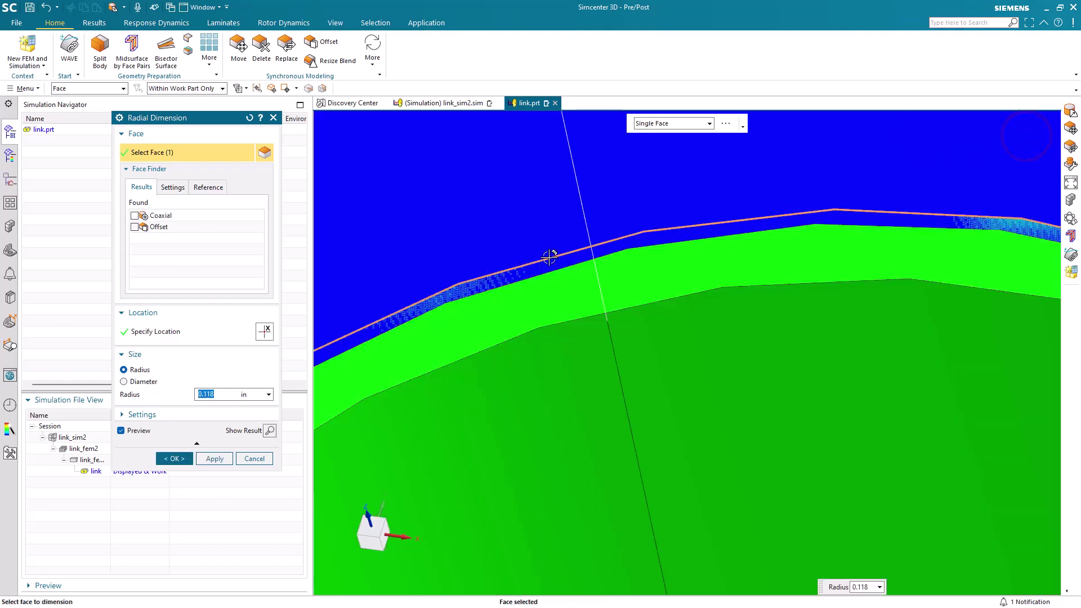
scroll(548, 257, "down", 5)
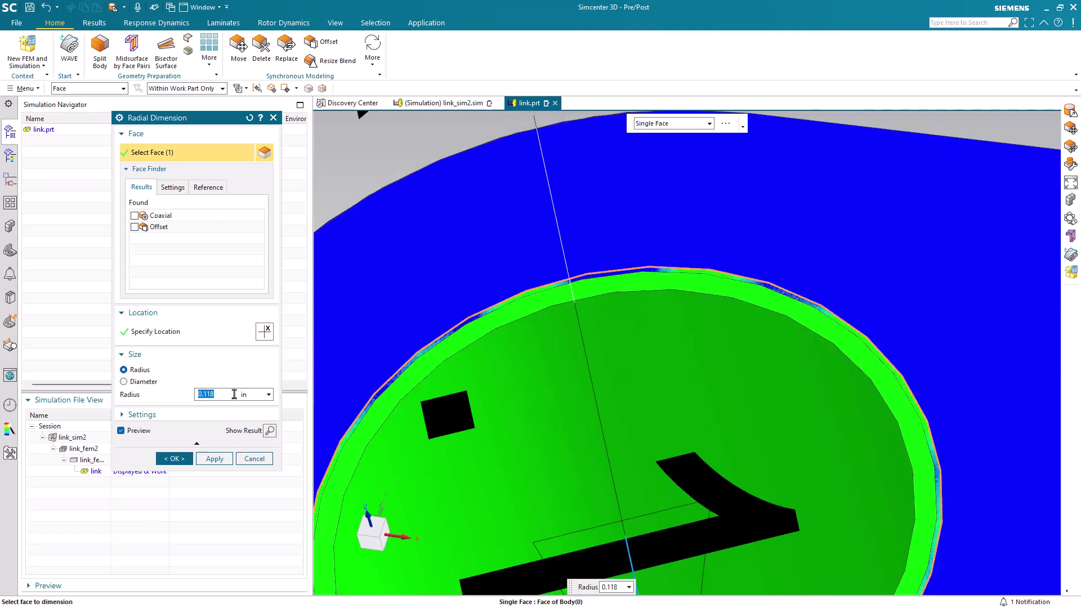
key("BackSpace")
left_click(184, 460)
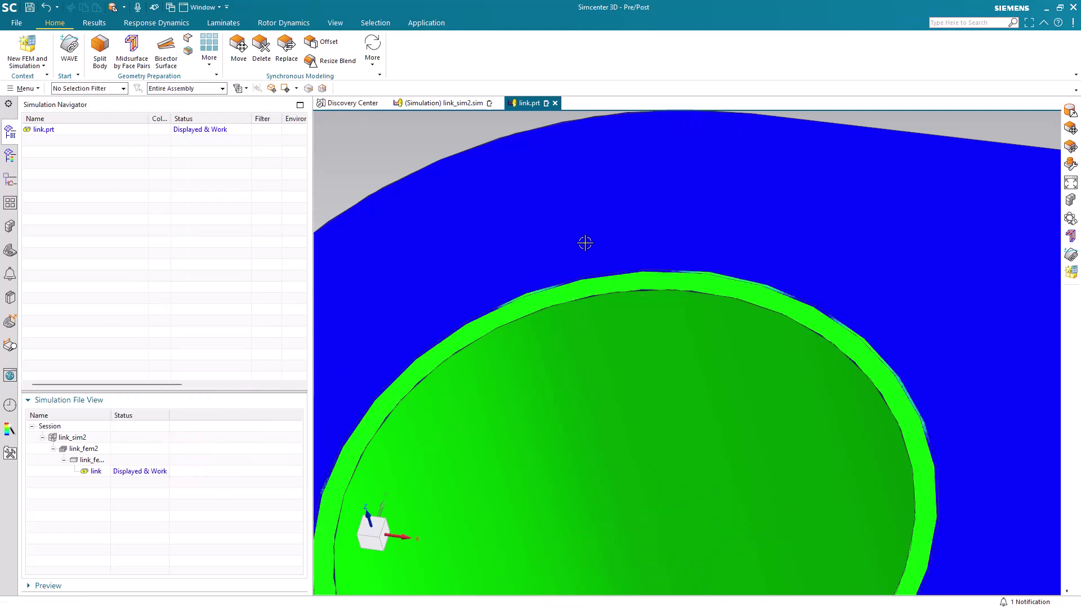
Switch to the link_fem2 FEM and update its mesh to the modified part geometry
scroll(656, 208, "down", 2)
scroll(659, 207, "down", 1)
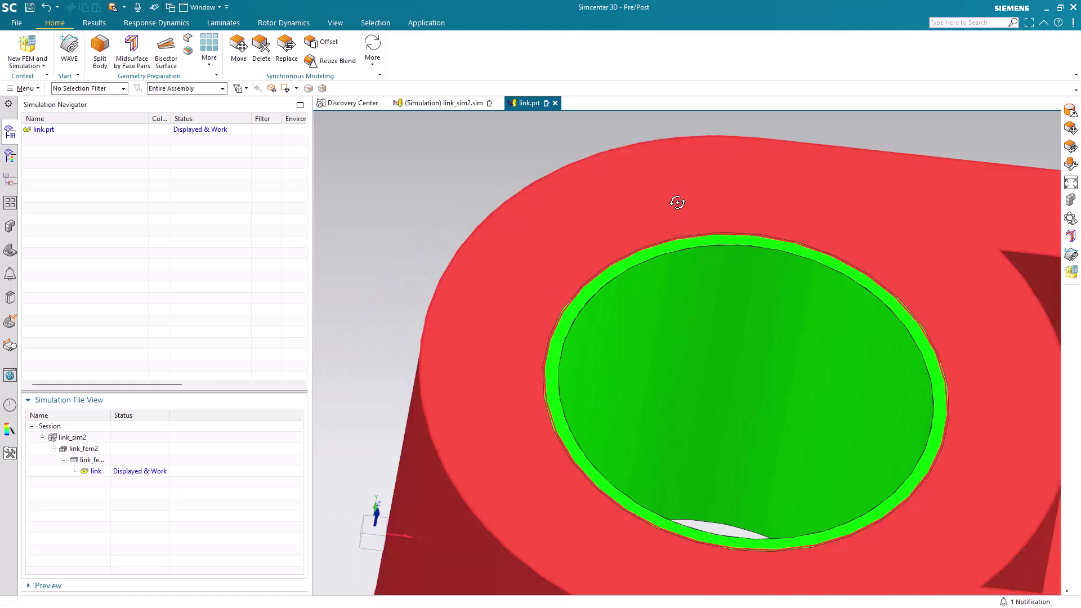
scroll(398, 185, "down", 1)
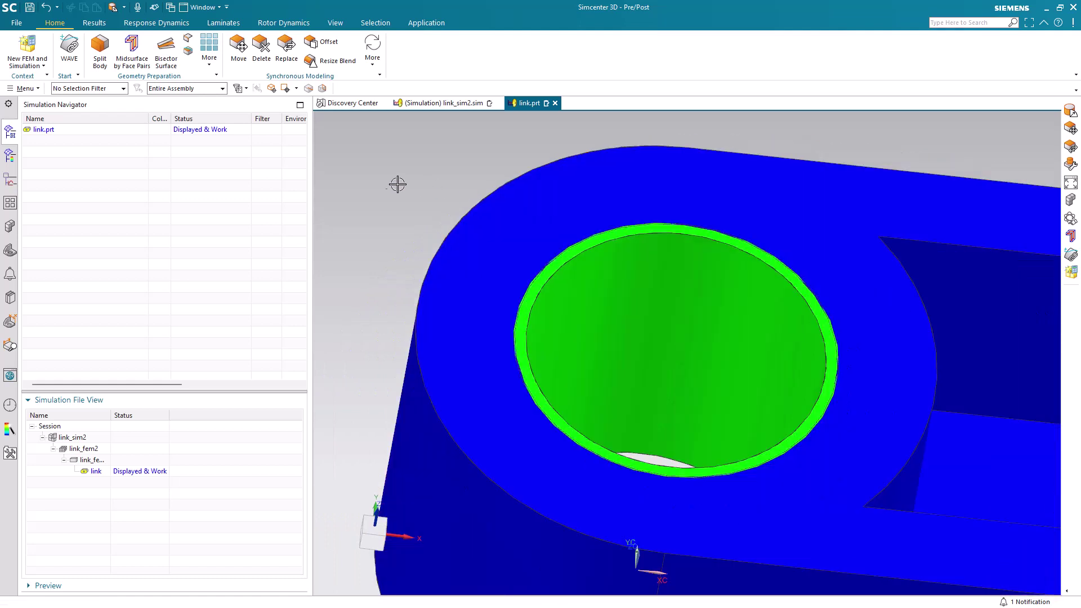
double_click(92, 449)
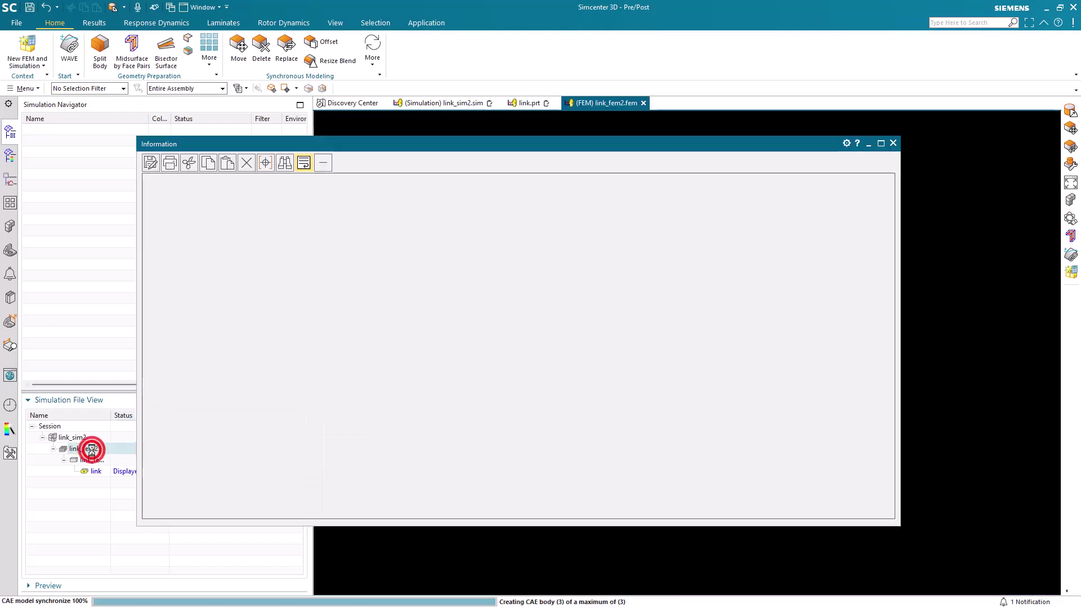
left_click(892, 144)
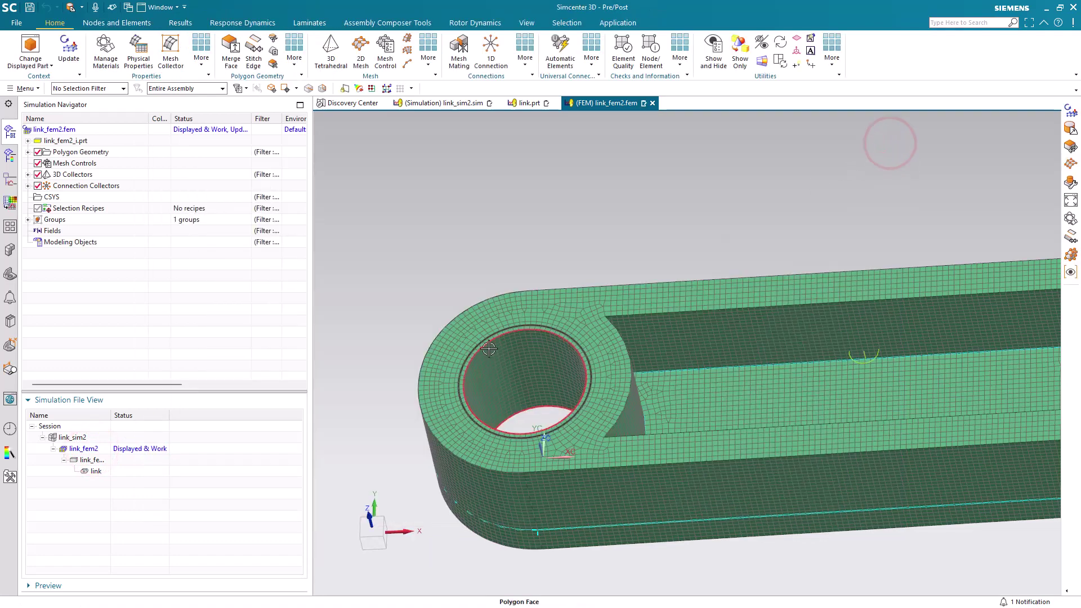
scroll(483, 334, "up", 3)
scroll(482, 335, "up", 5)
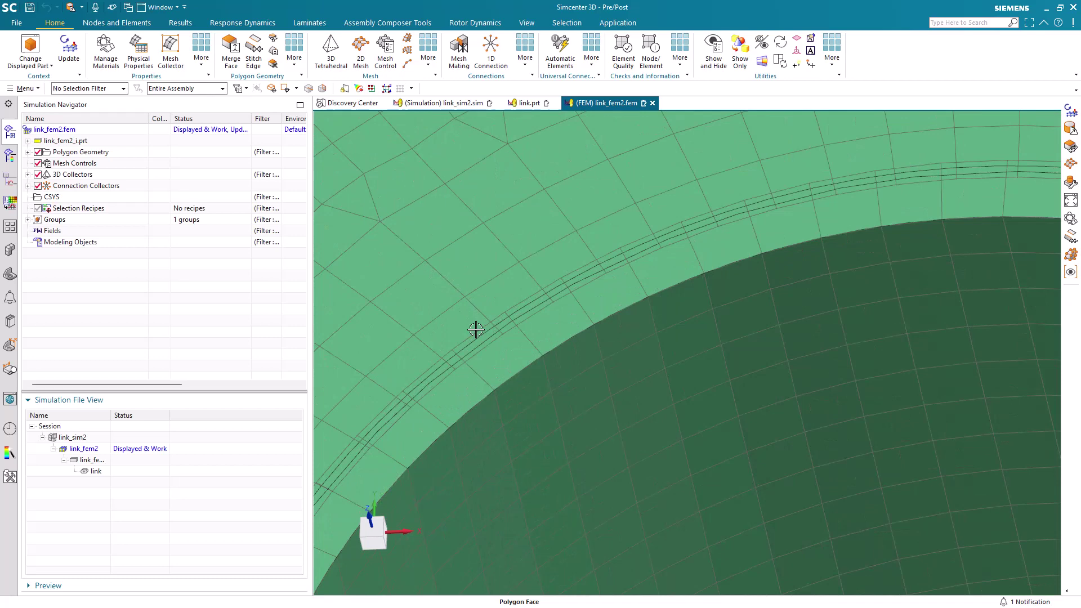
scroll(475, 329, "up", 2)
left_click(68, 48)
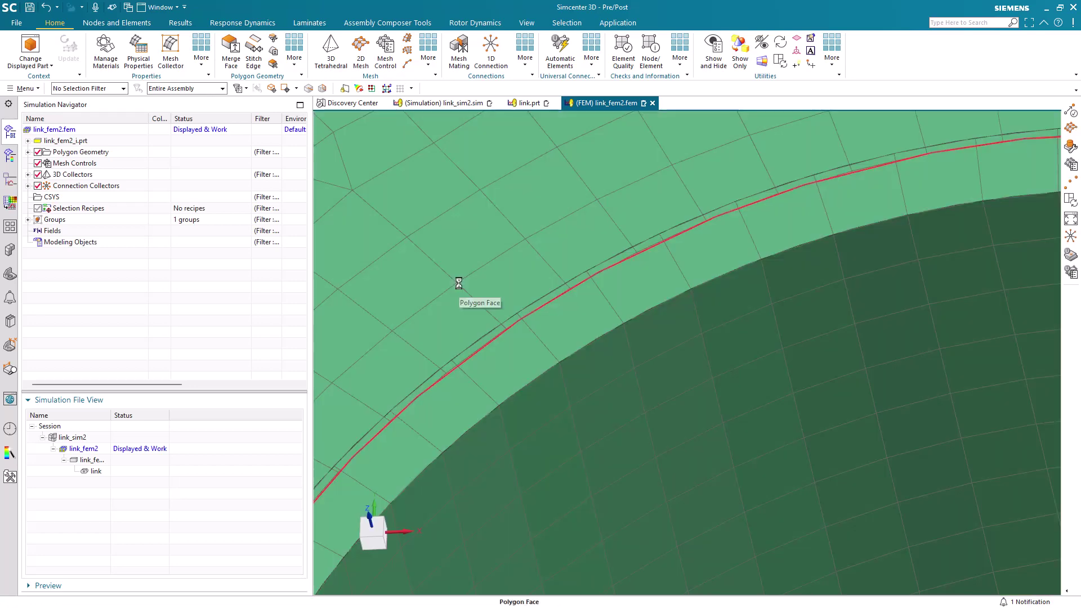
Expand the LINK_FEM2_I mesh collector and check the inherited material in the LINK mesh's information listing
scroll(462, 285, "down", 6)
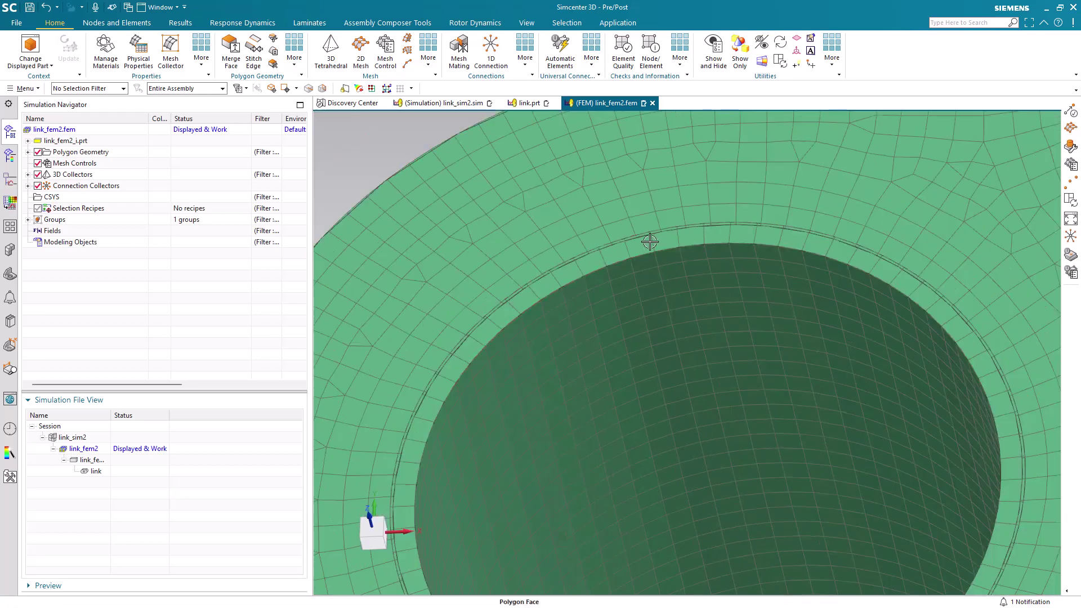
scroll(650, 240, "down", 3)
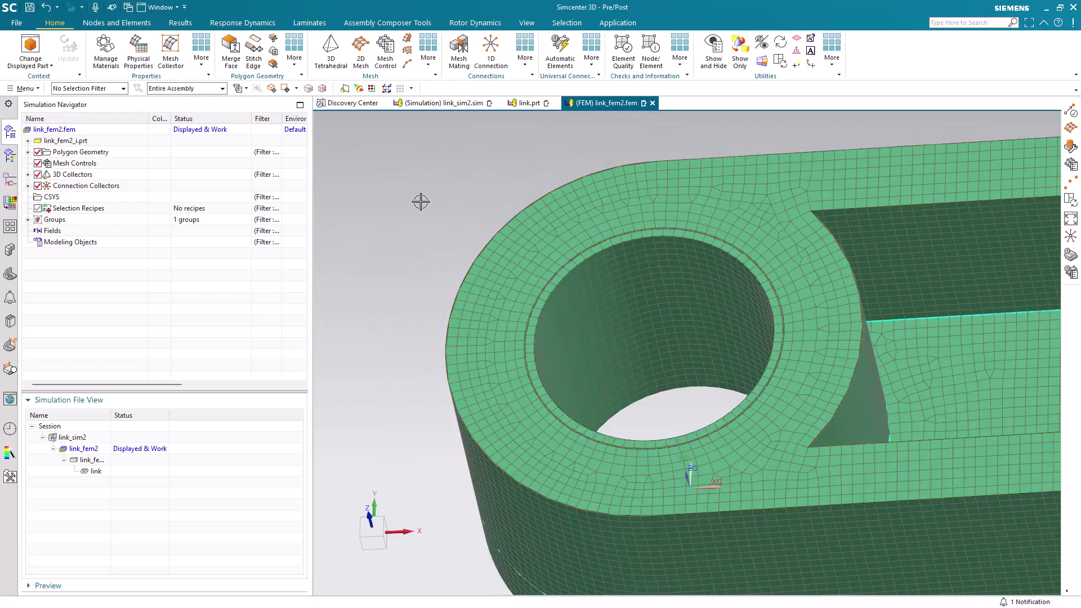
left_click(28, 175)
left_click(38, 185)
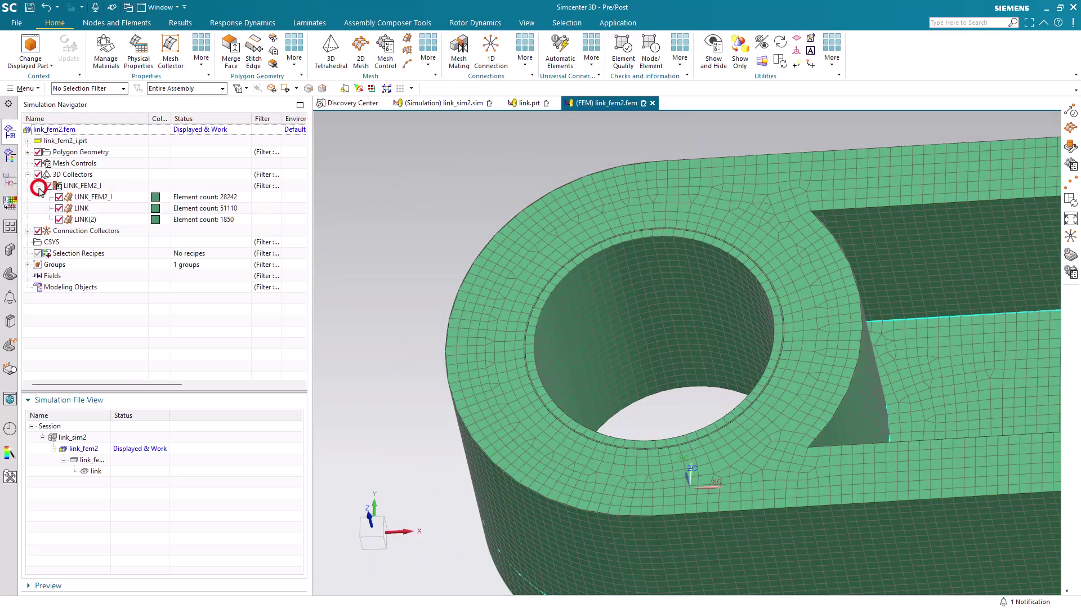
left_click(88, 197)
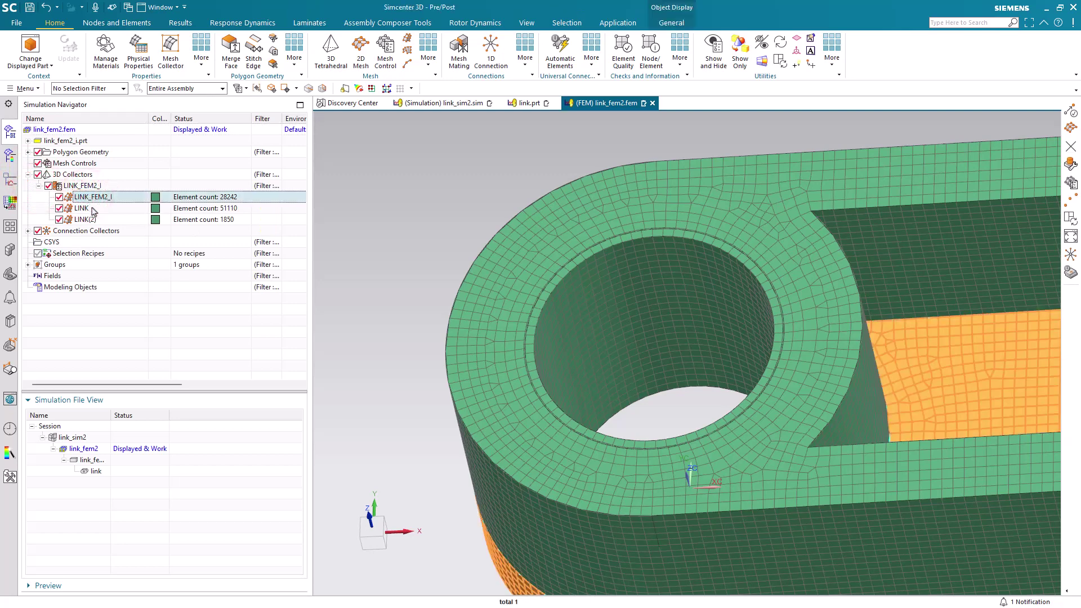
left_click(94, 209)
right_click(94, 211)
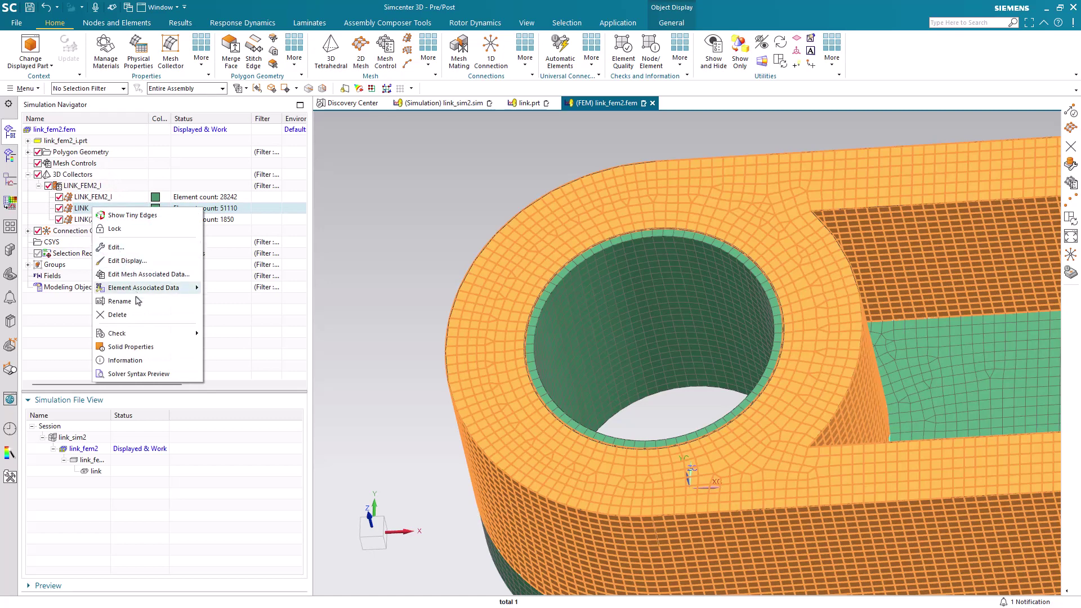
left_click(140, 361)
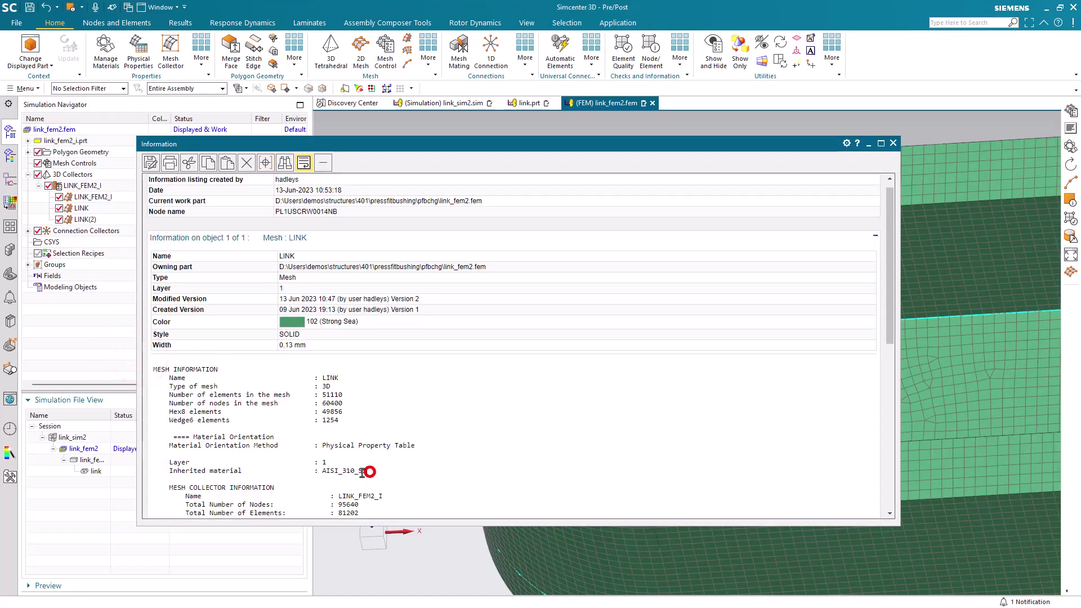
left_click_drag(362, 472, 168, 469)
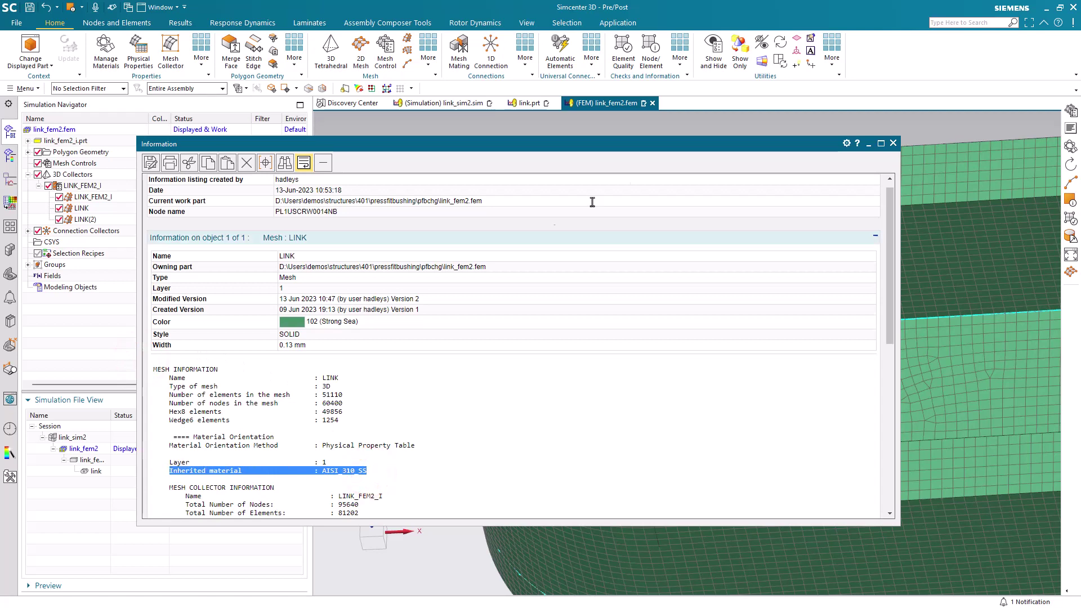
left_click(894, 143)
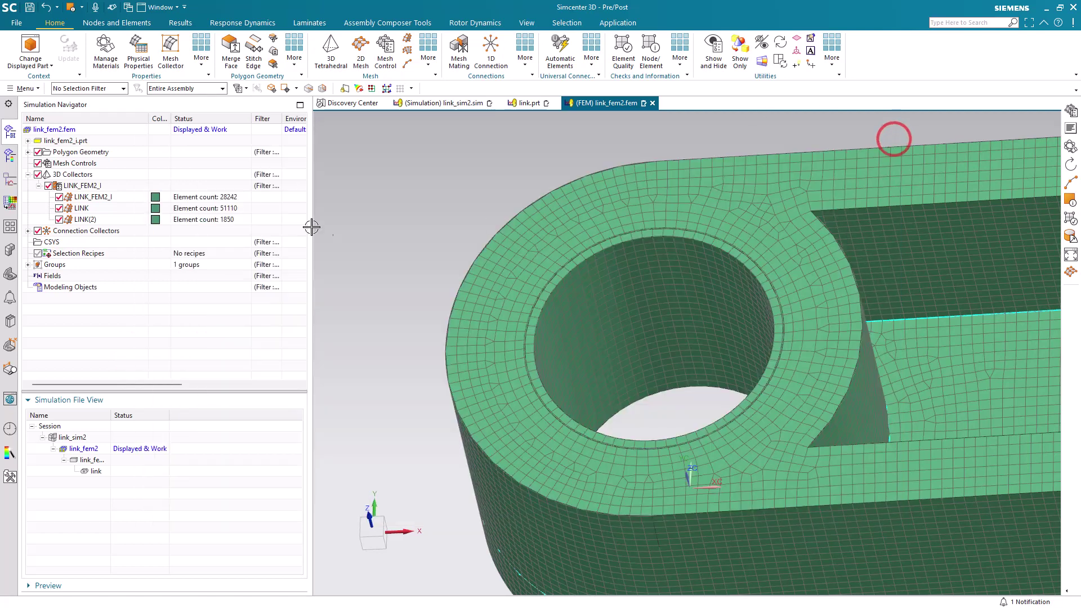
Display the information listing for the LINK(2) bushing mesh to check its inherited material
left_click(82, 219)
right_click(83, 219)
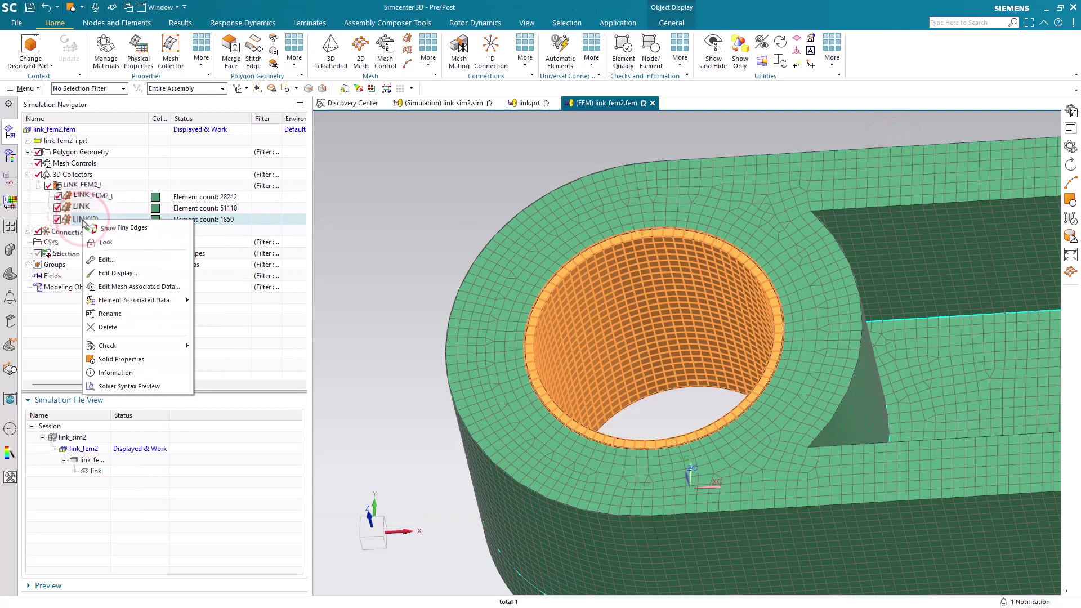
left_click(133, 369)
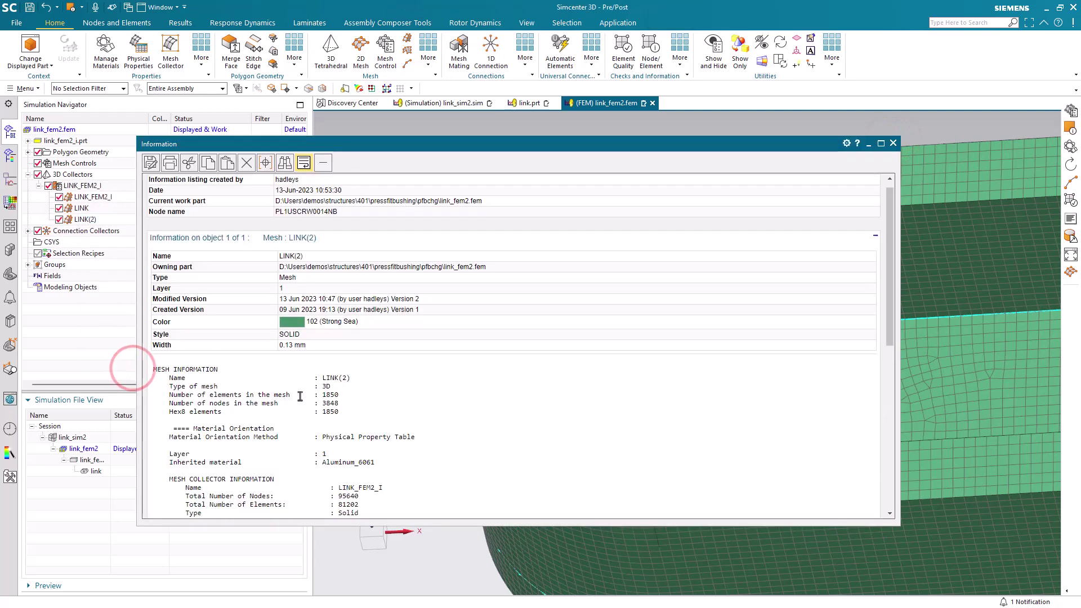
Check the inherited material line in the LINK(2) mesh information and close the listing
left_click_drag(353, 463, 163, 462)
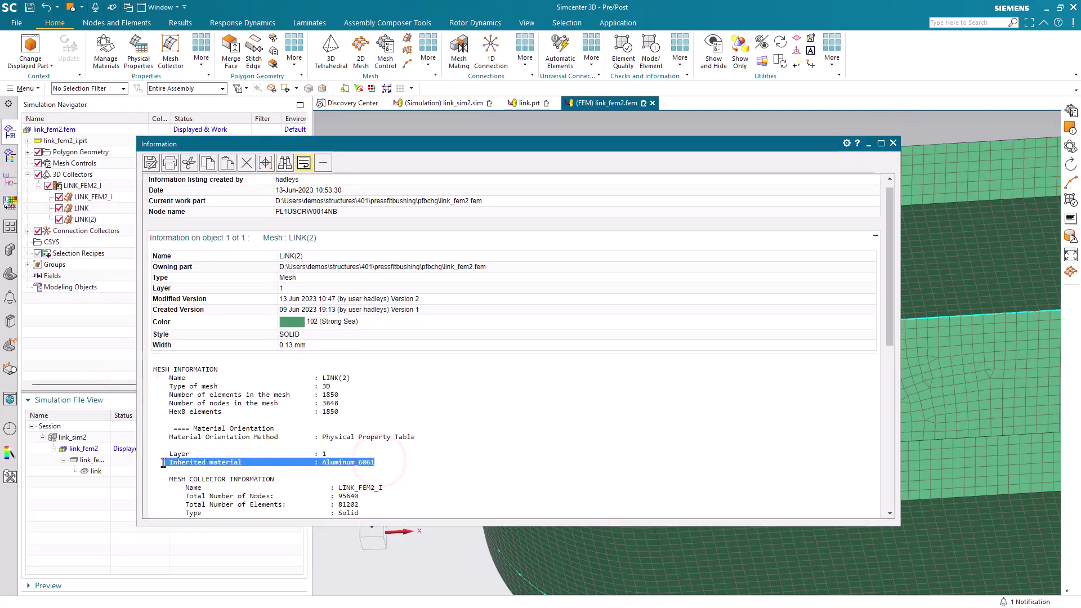
left_click(893, 143)
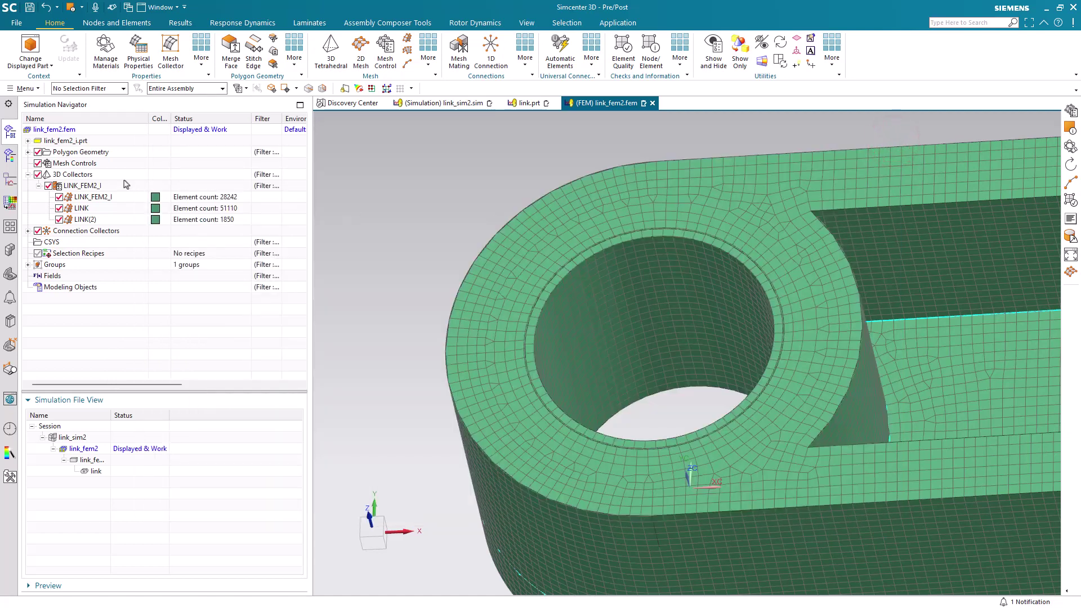
Set the LINK_FEM2_I mesh collector's solid property material to Aluminum_6061 and rename the collector 6061
right_click(92, 190)
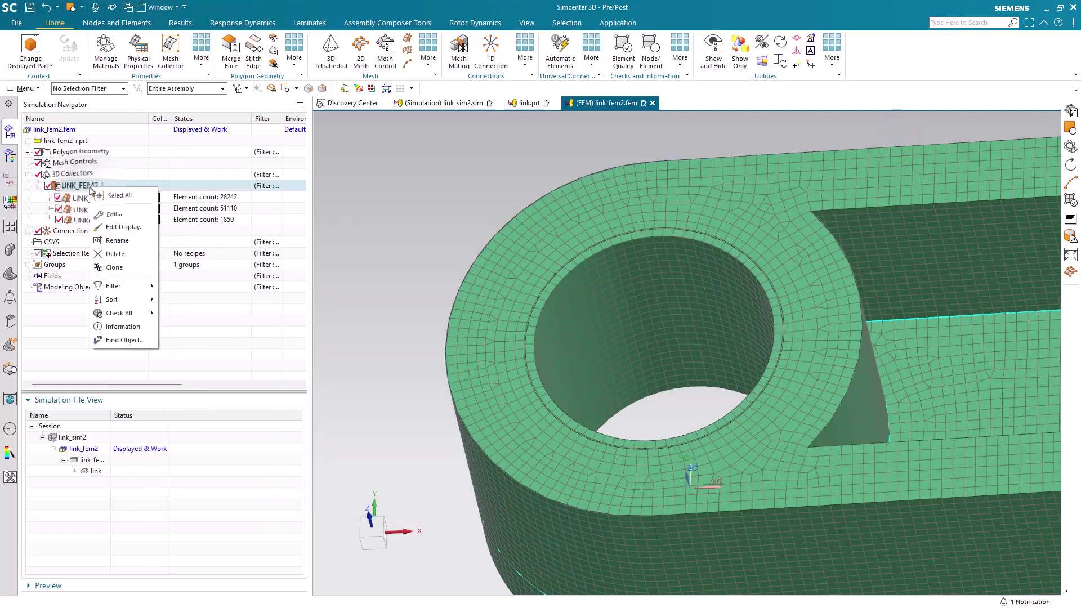
left_click(99, 214)
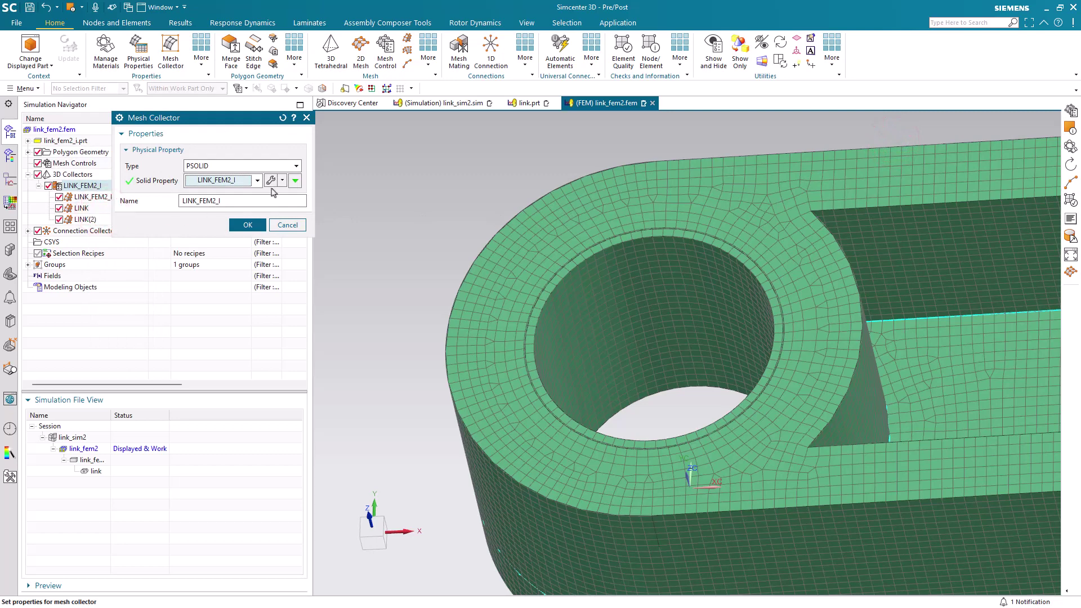
left_click(272, 182)
left_click(281, 201)
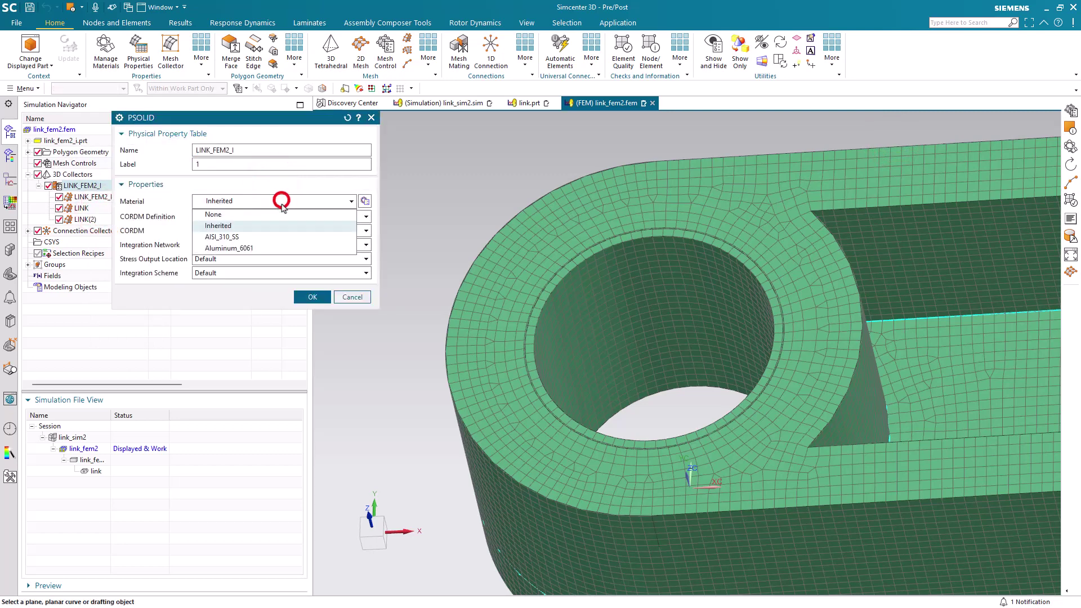
left_click(265, 248)
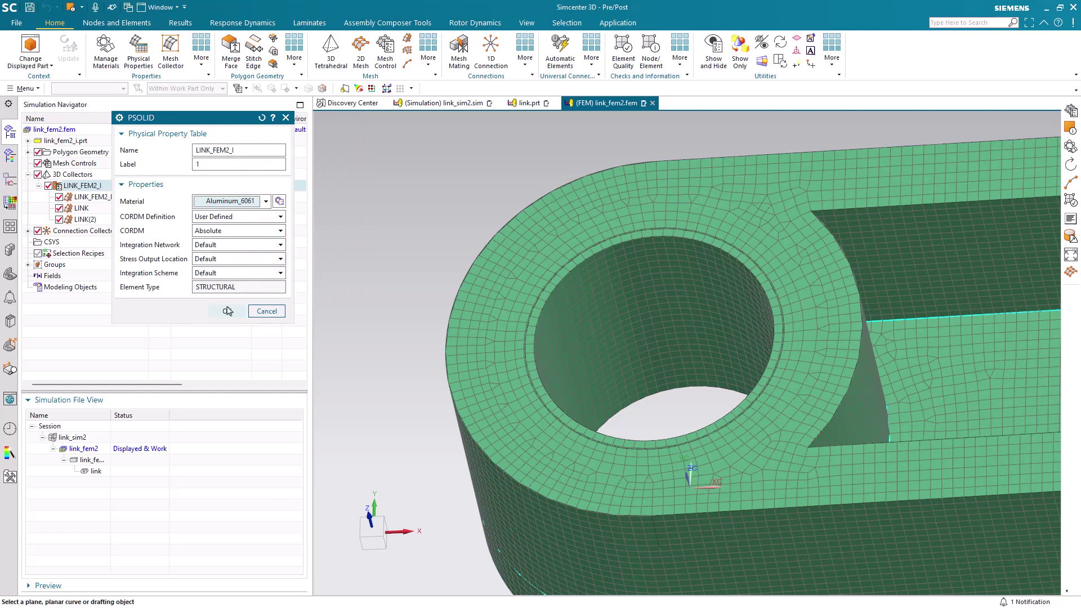
left_click(227, 311)
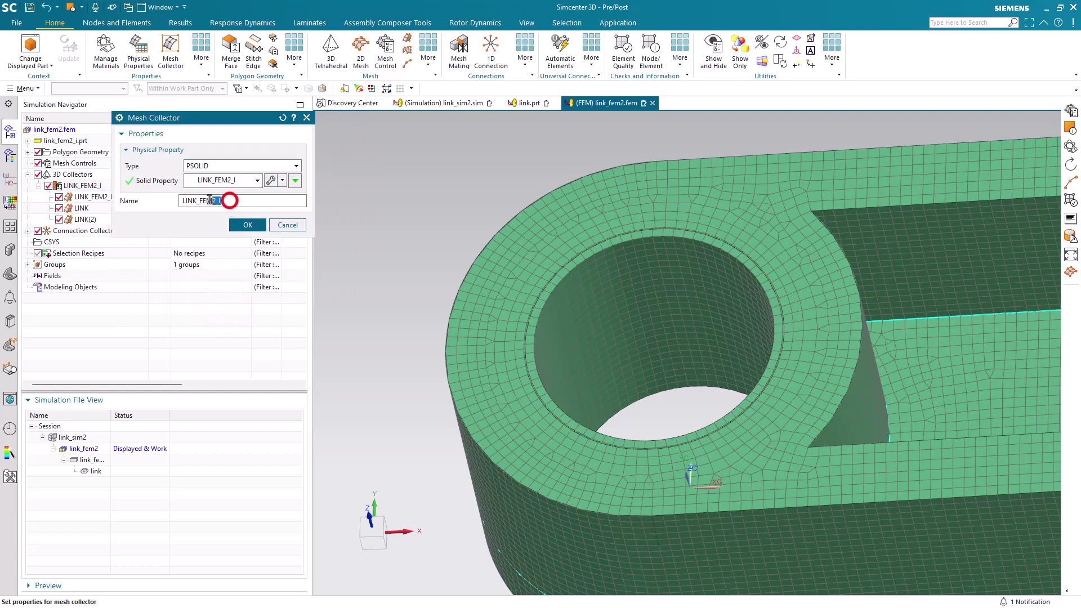
left_click_drag(209, 200, 178, 211)
left_click(243, 224)
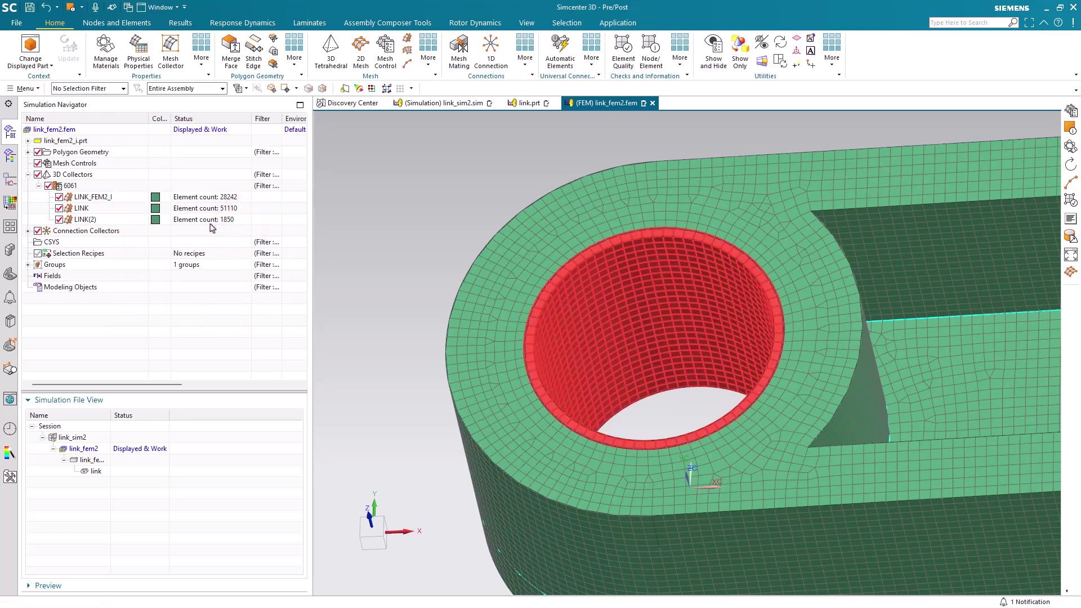
Create a 3D solid mesh collector named 310 with a new PSOLID property using the AISI_310_SS material
right_click(92, 178)
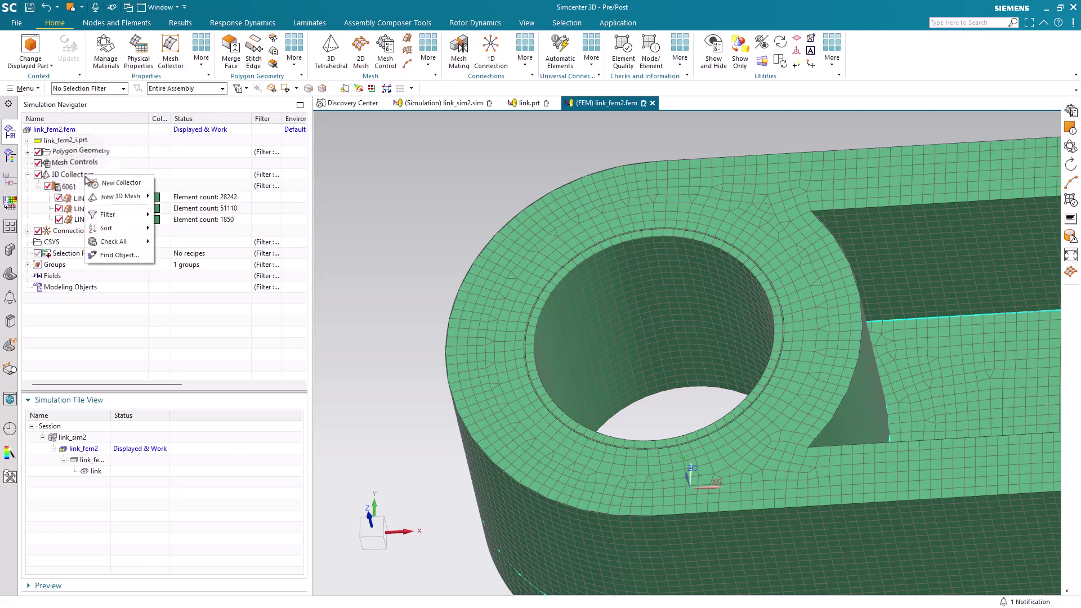
left_click(93, 184)
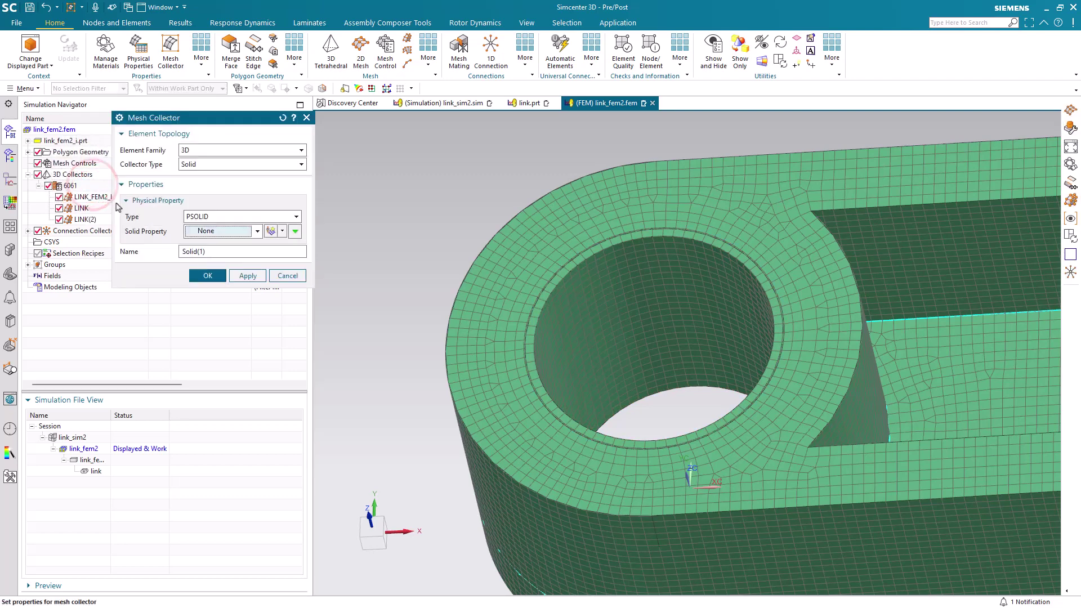
left_click(270, 231)
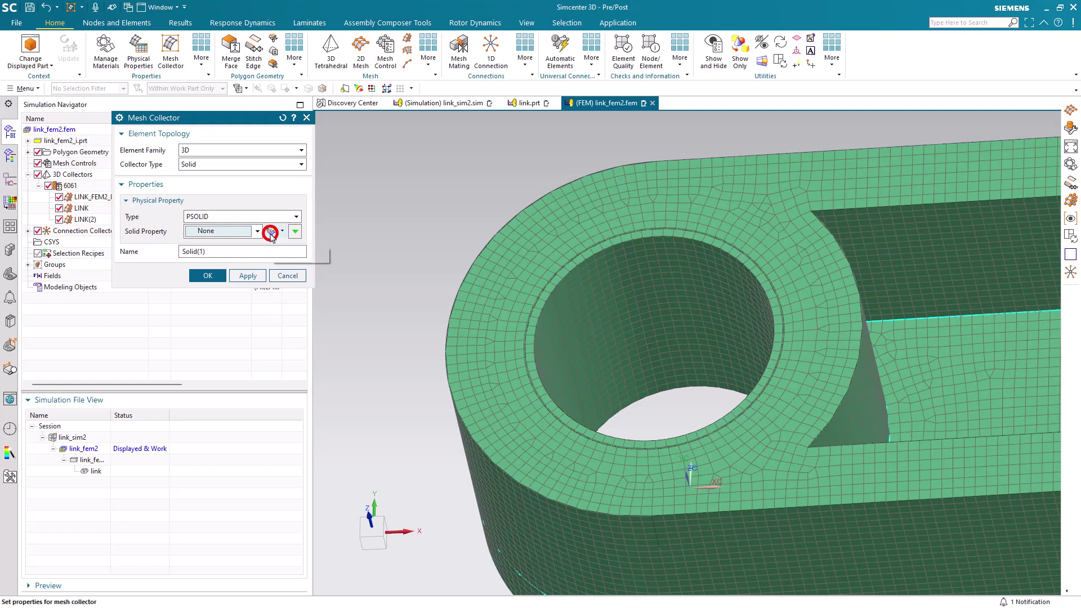
left_click(275, 206)
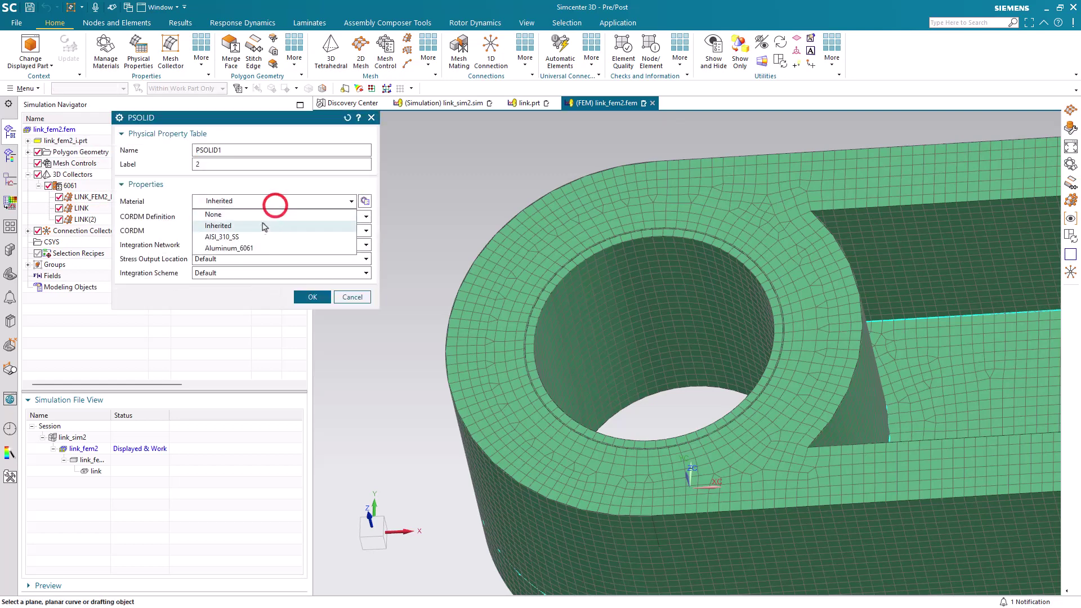
left_click(255, 229)
left_click(241, 313)
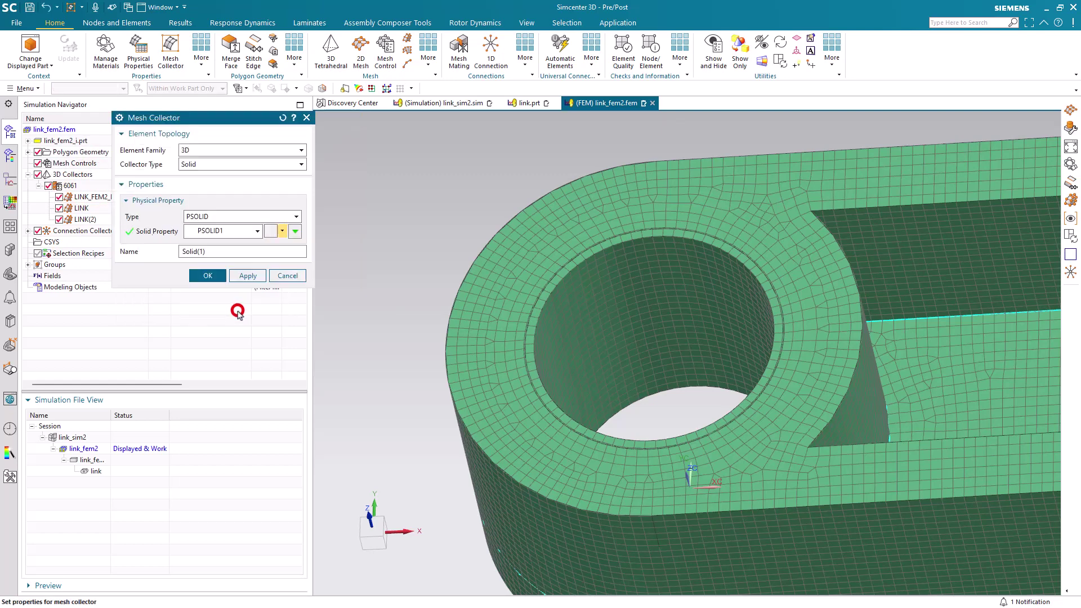
left_click(223, 251)
left_click(203, 276)
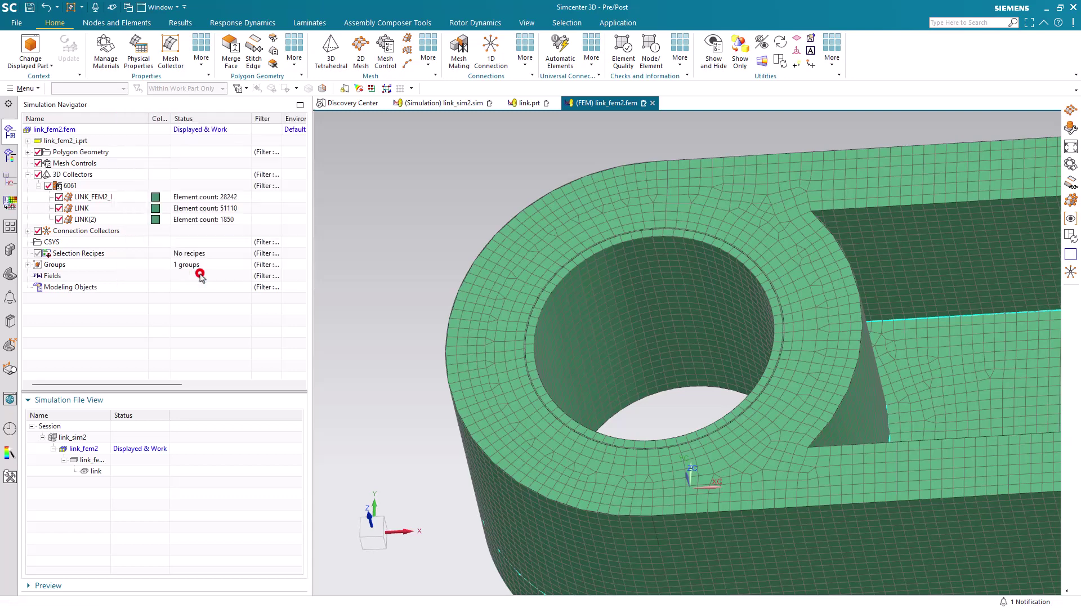
Move the LINK(2) bushing mesh from the 6061 collector into the 310 collector
left_click(85, 219)
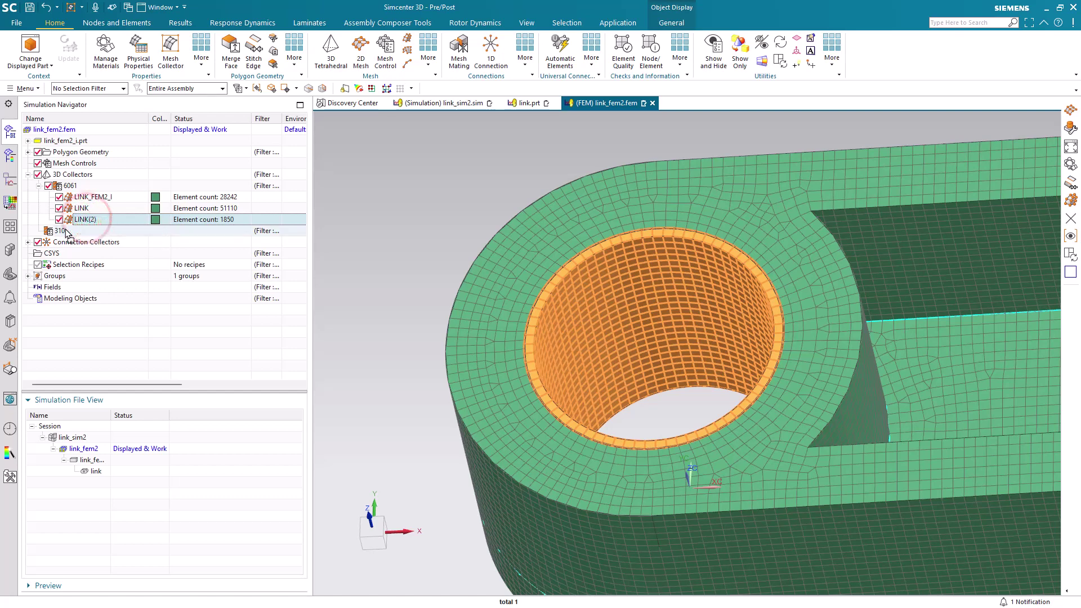
left_click_drag(67, 232, 70, 235)
left_click(659, 323)
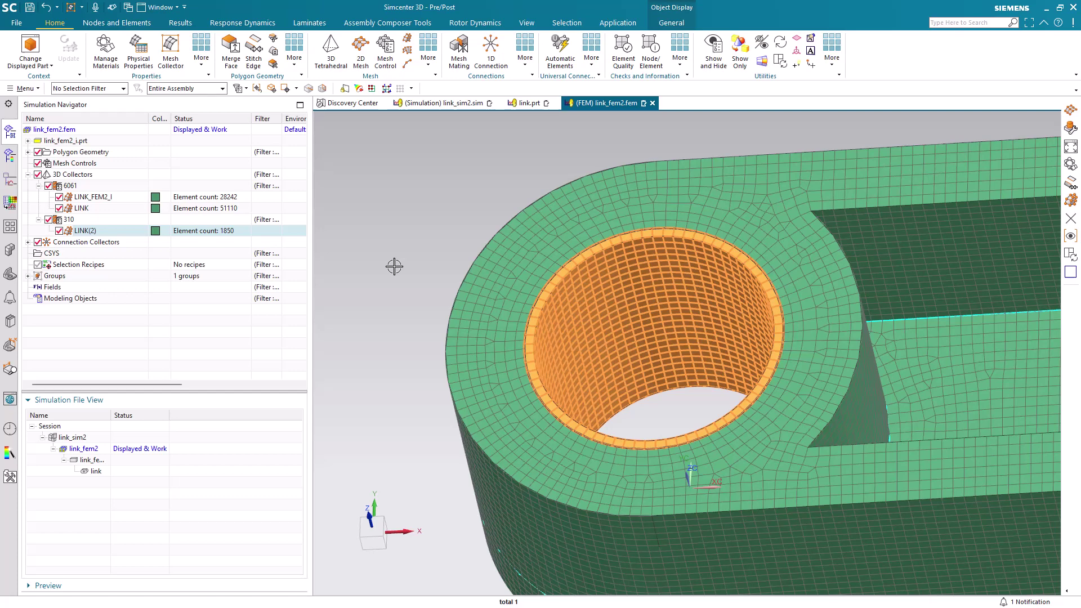
Create a length expression named ms with the formula .01 in inches
left_click(27, 89)
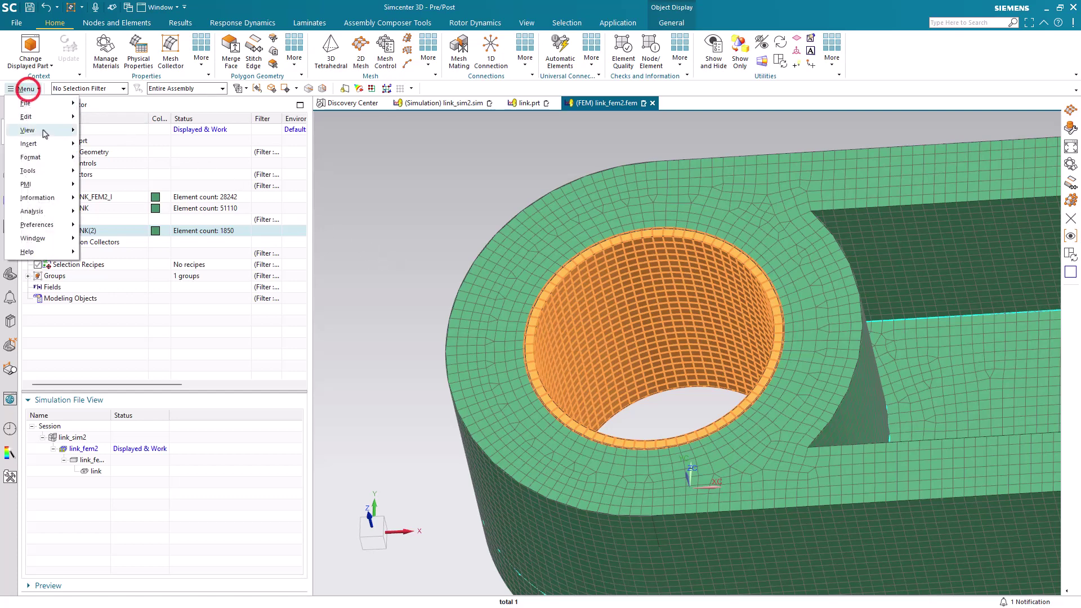
left_click(34, 171)
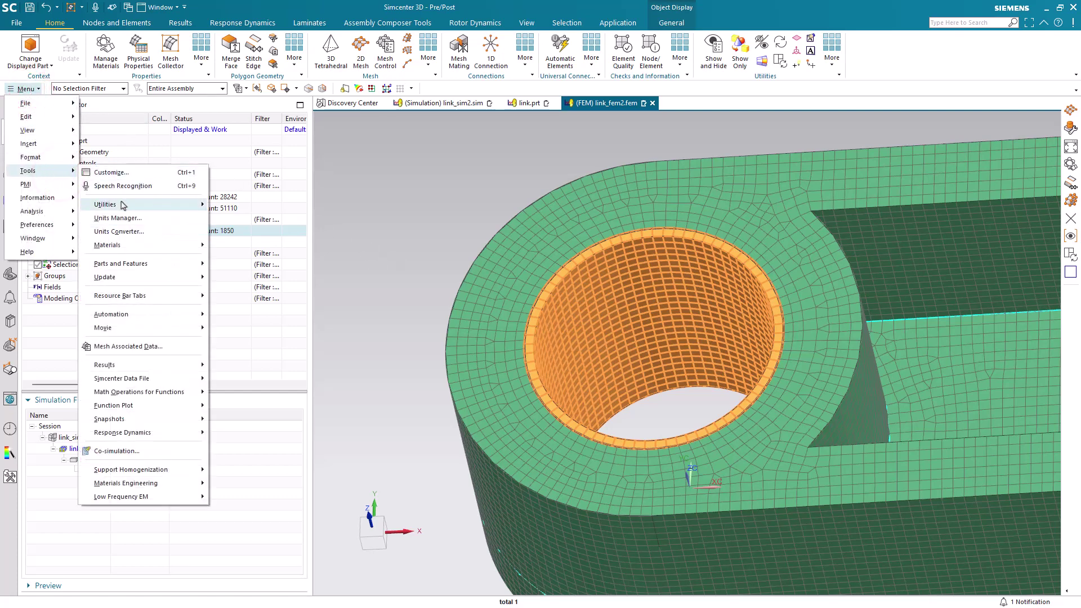
left_click(188, 205)
left_click(232, 204)
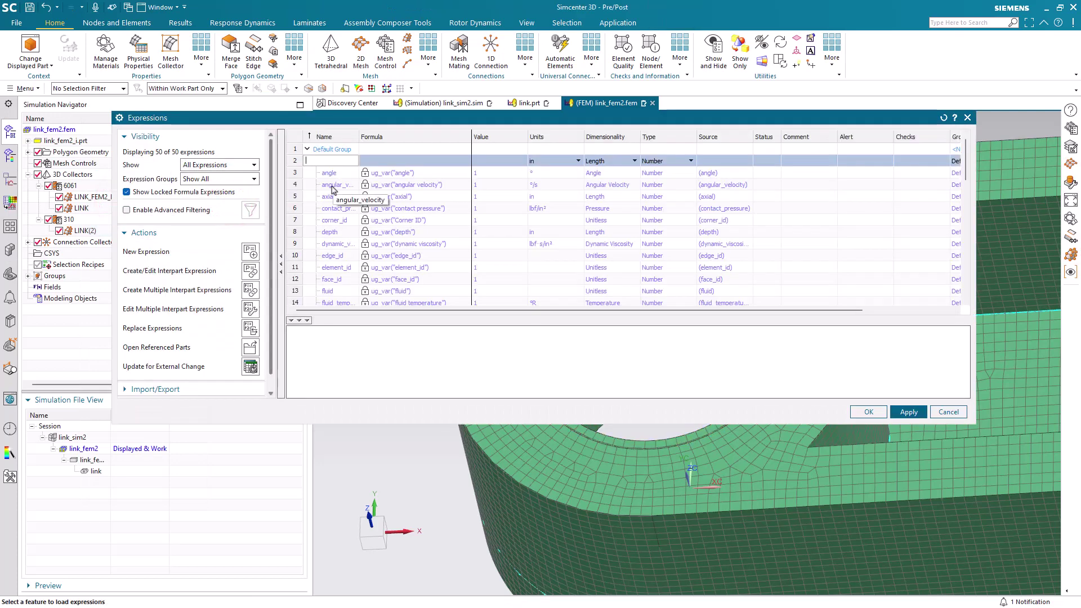
key("Tab")
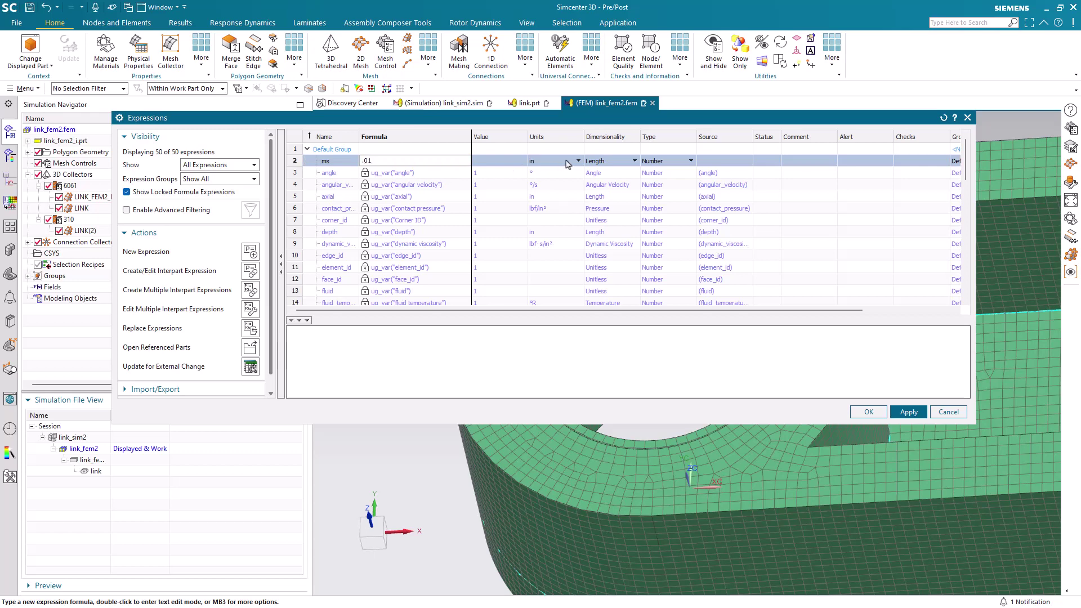
left_click(872, 411)
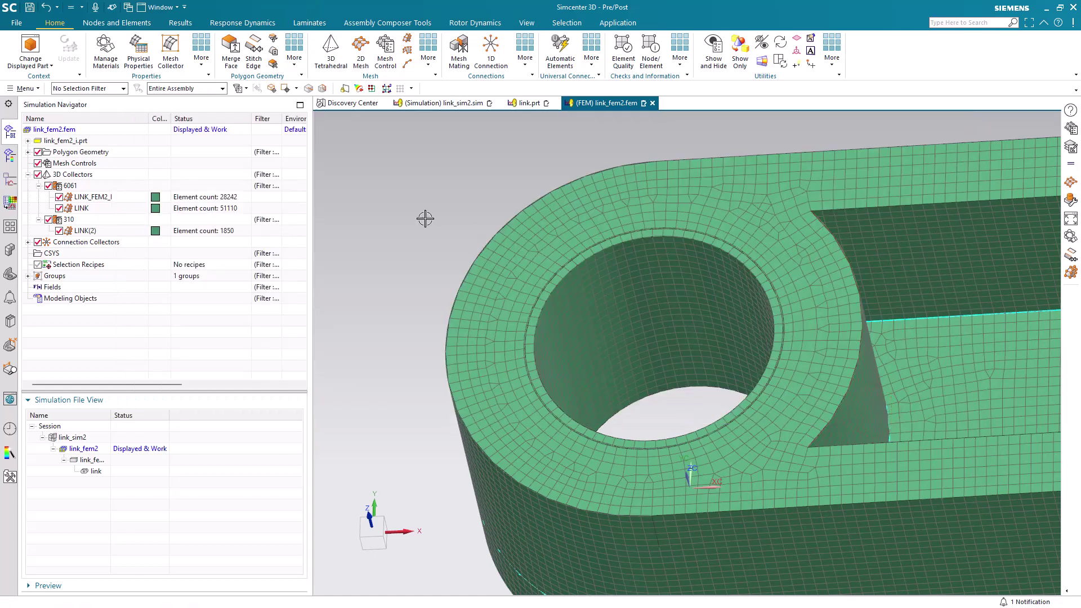
Edit the LINK_FEM2_I, LINK and LINK(2) swept meshes together so their source element size is driven by the ms expression
left_click(105, 198)
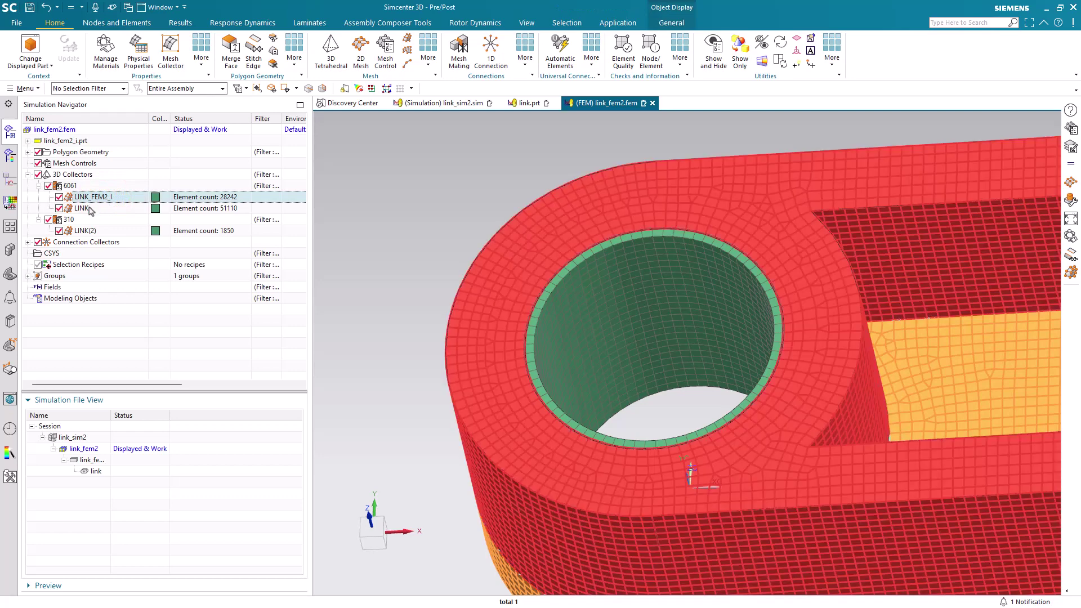
left_click(87, 209, "ctrl")
left_click(85, 231, "ctrl")
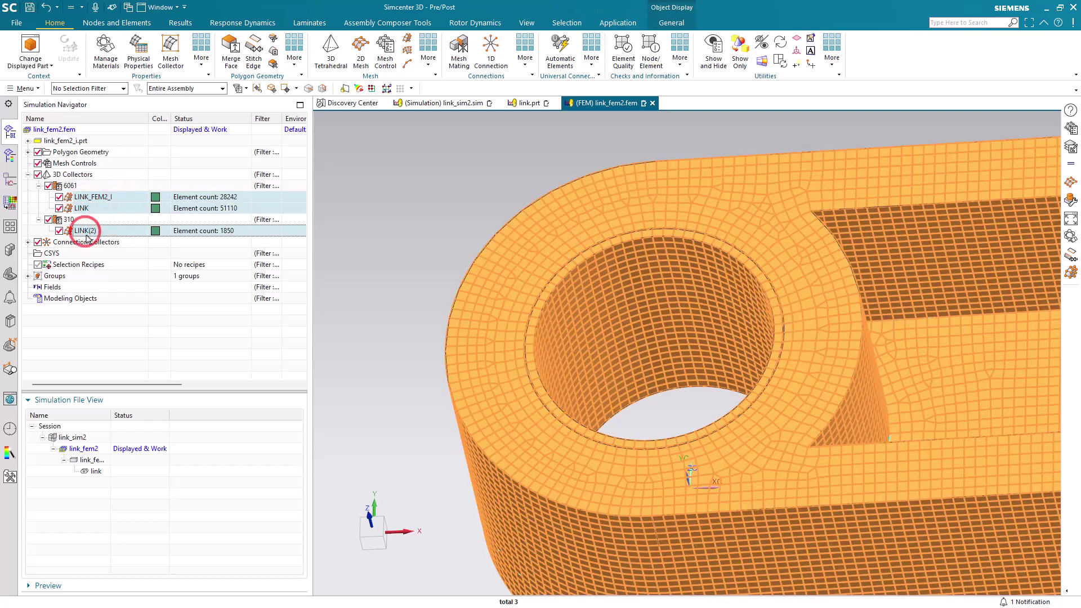
right_click(86, 235)
left_click(113, 264)
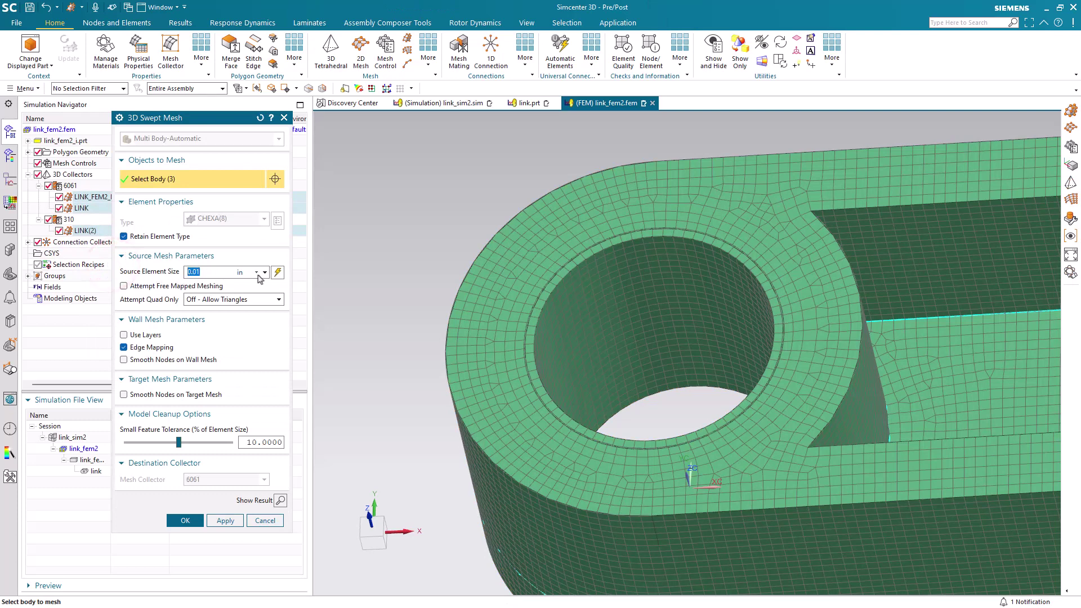
left_click(264, 272)
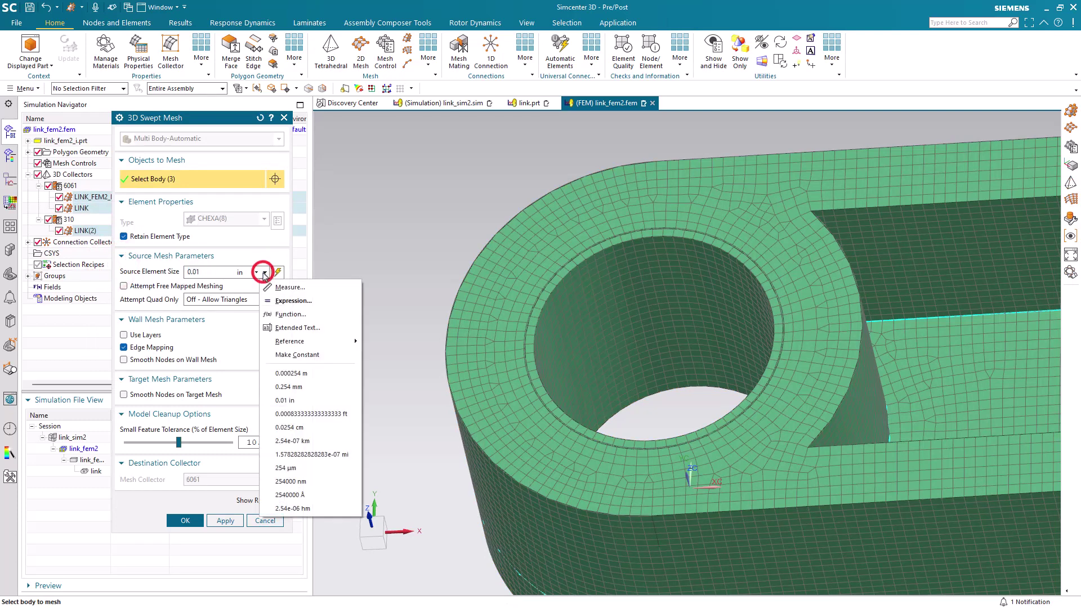
left_click(292, 294)
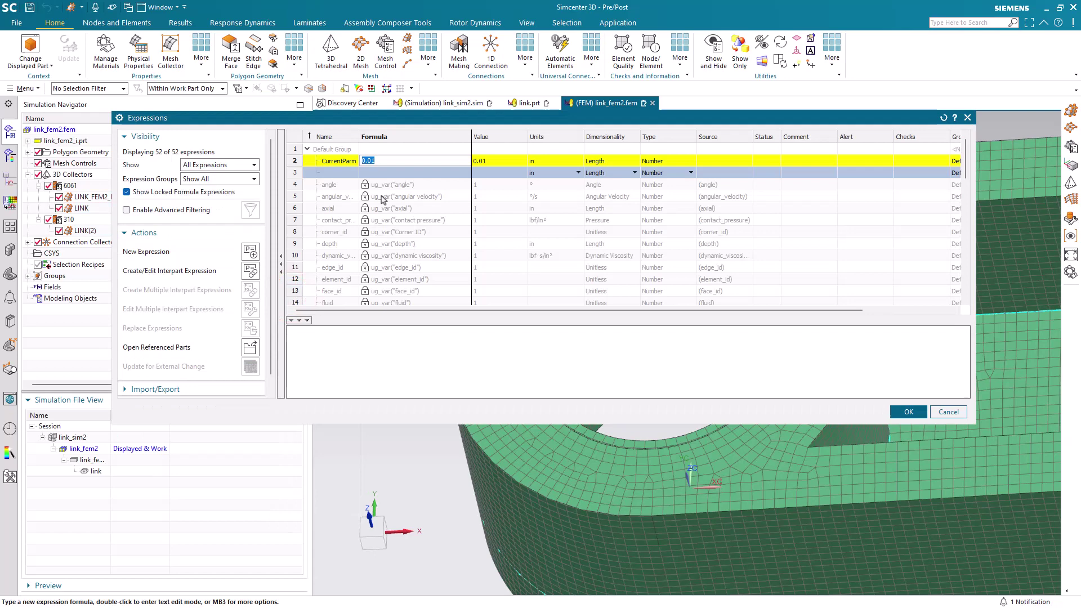
type("ms")
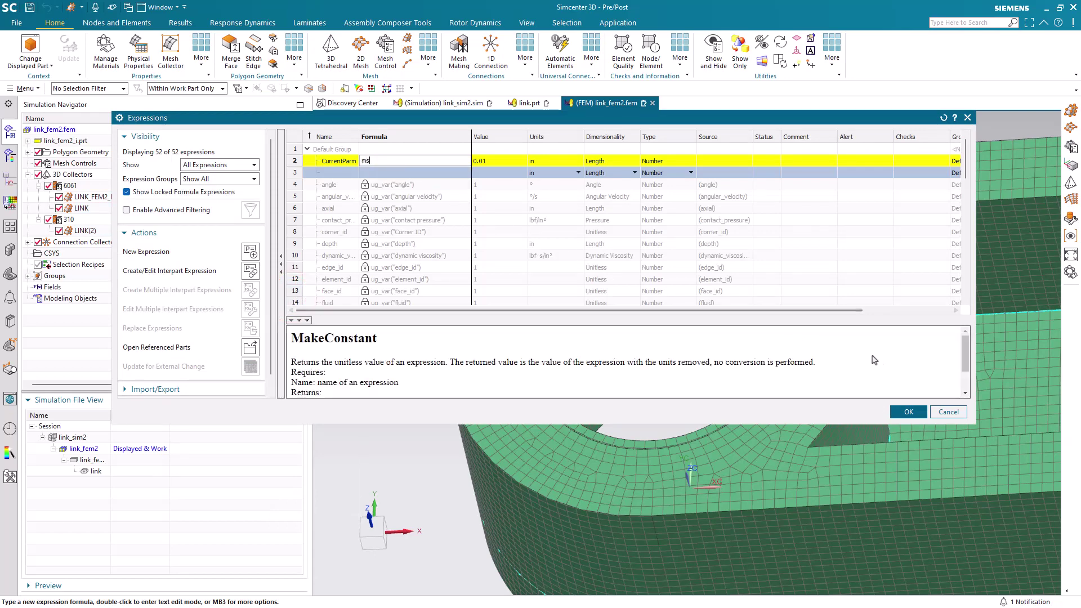
left_click(909, 412)
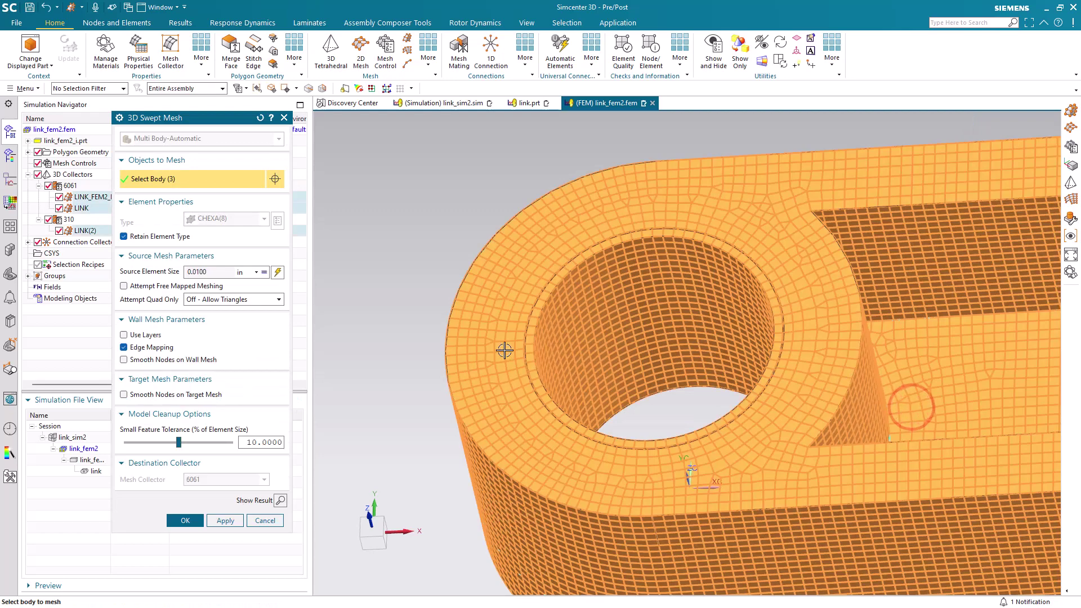
left_click(192, 523)
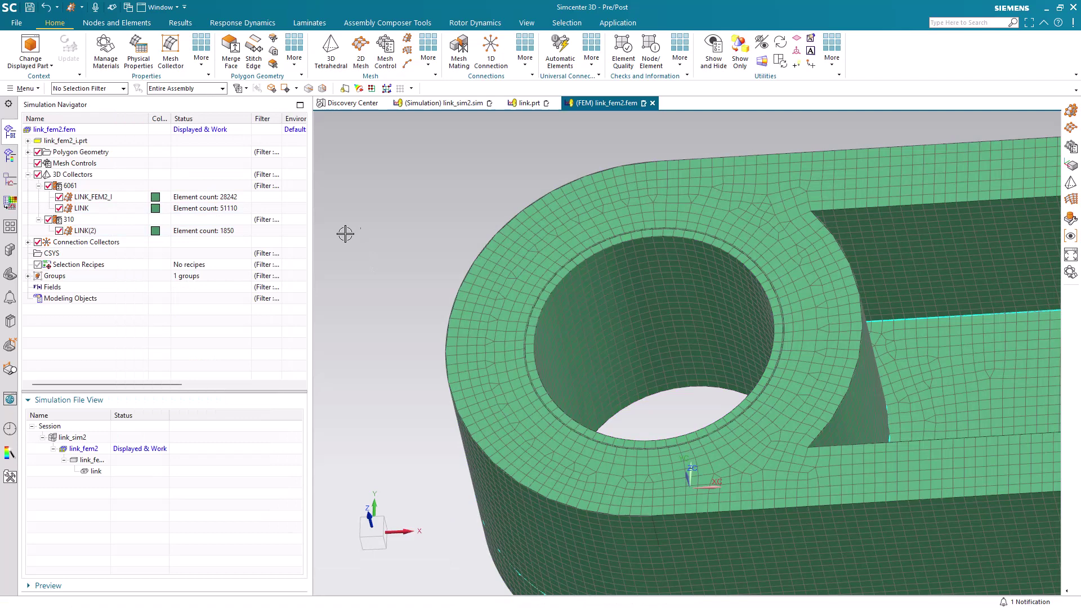
Change the formula of the ms expression in the FEM to .015 inches
left_click(25, 88)
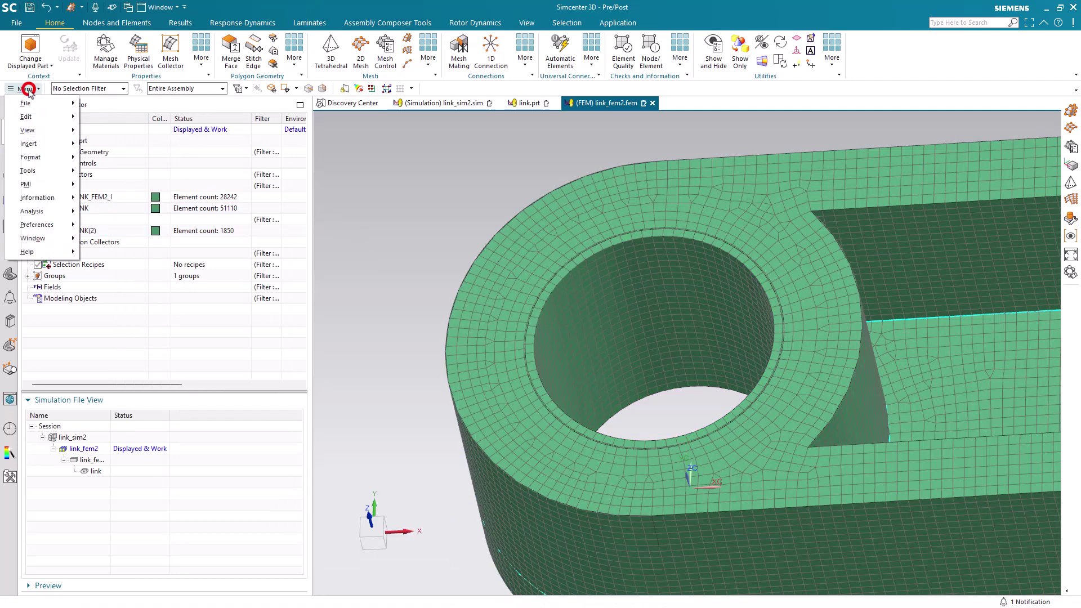
mouse_move(47, 145)
left_click(45, 170)
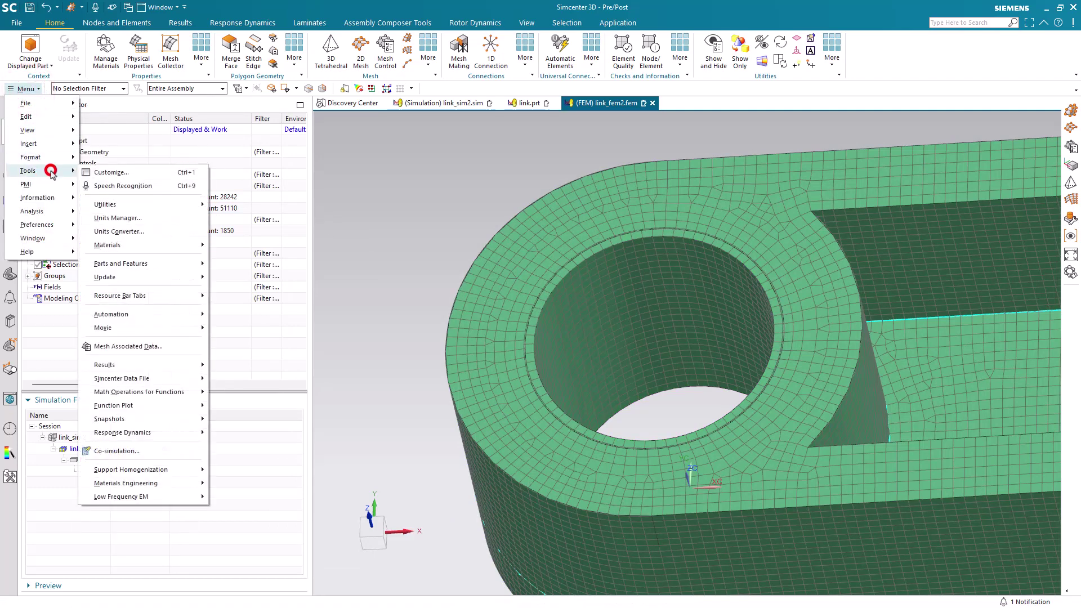
mouse_move(106, 205)
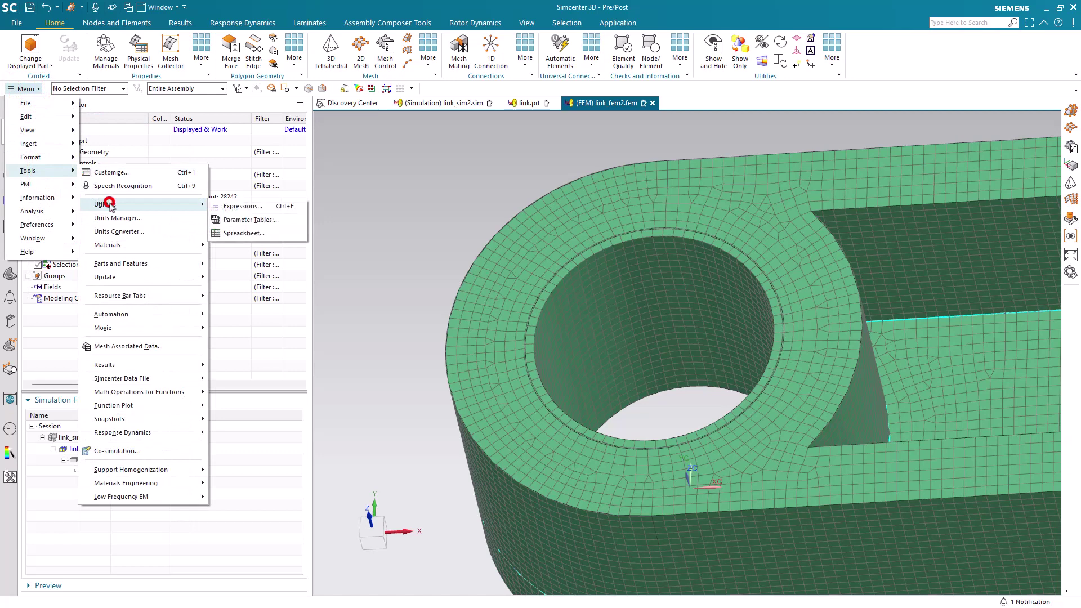
left_click(247, 206)
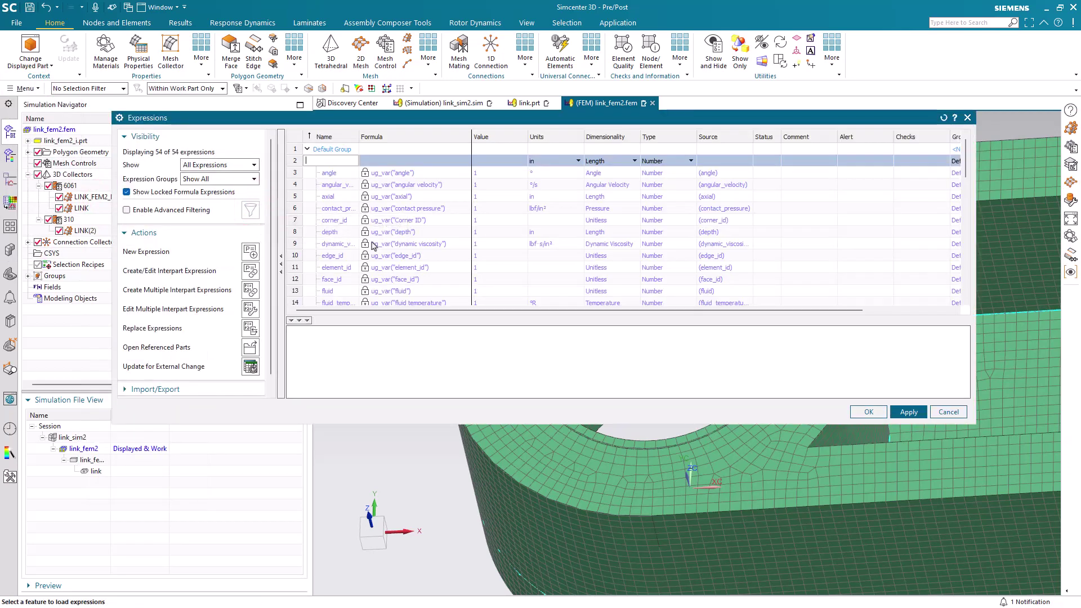
type("ms")
key("Tab")
type(".01")
key("Return")
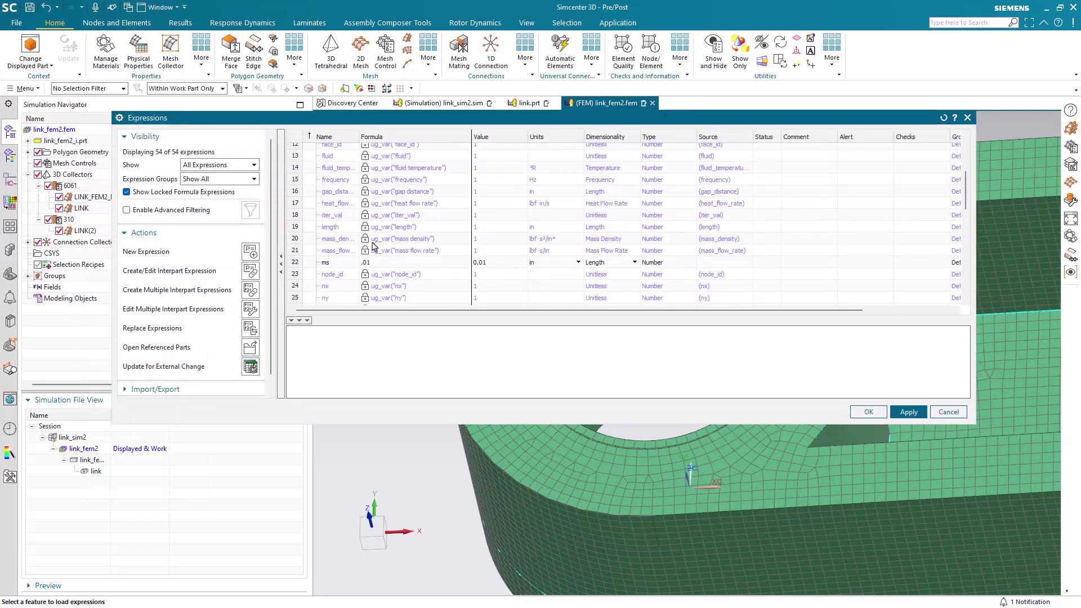
left_click(488, 263)
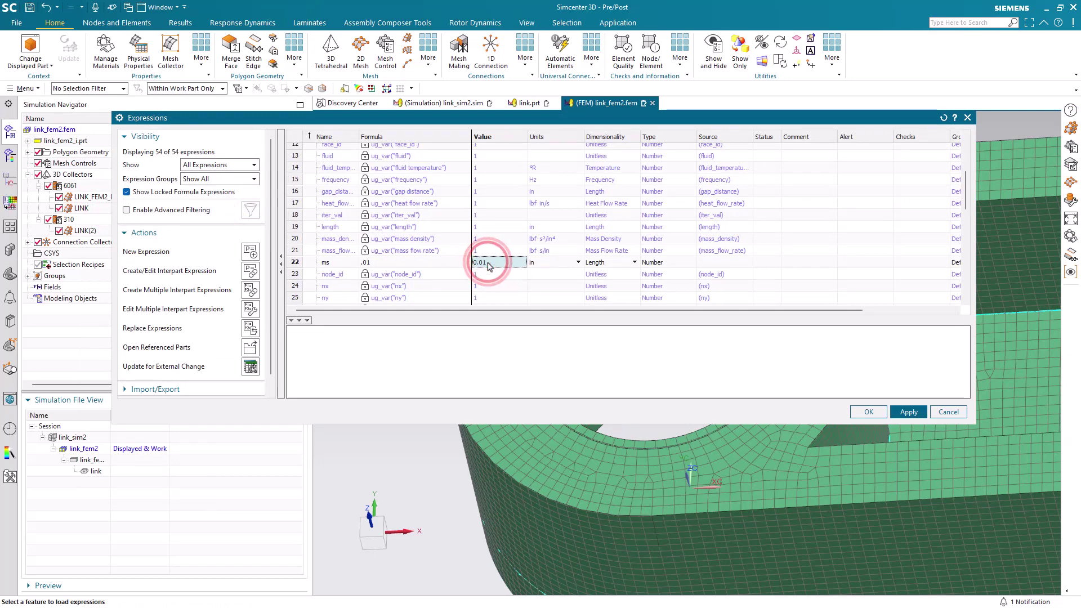
left_click(434, 263)
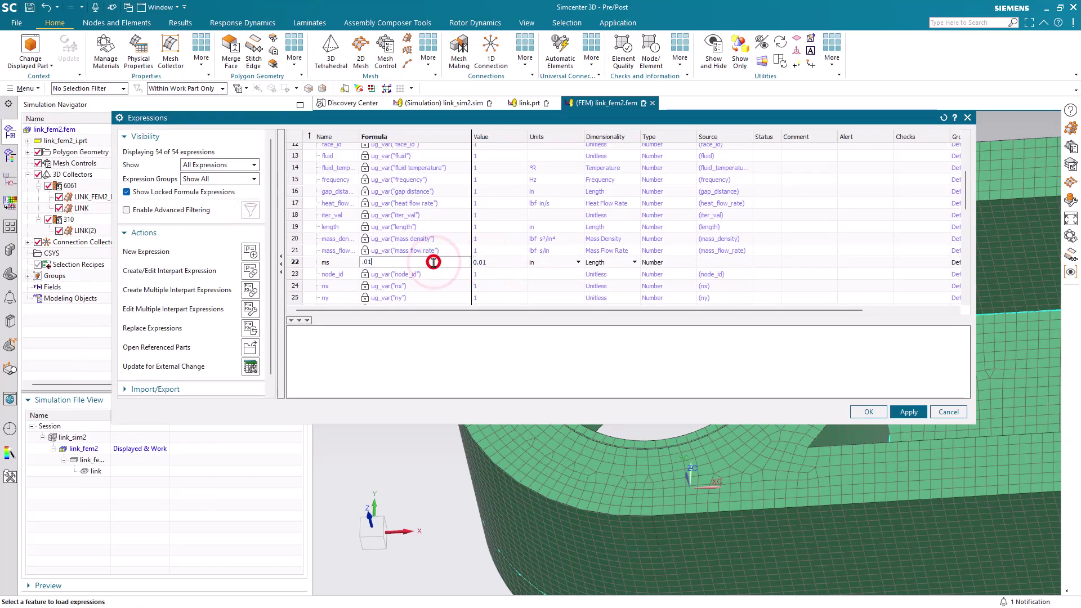
type("5")
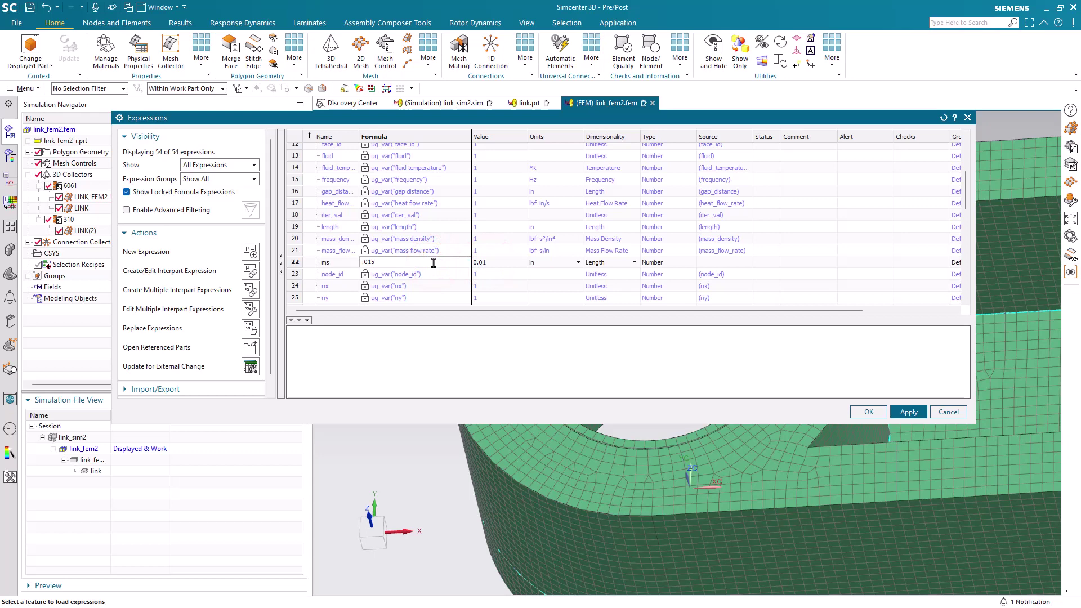
key("Return")
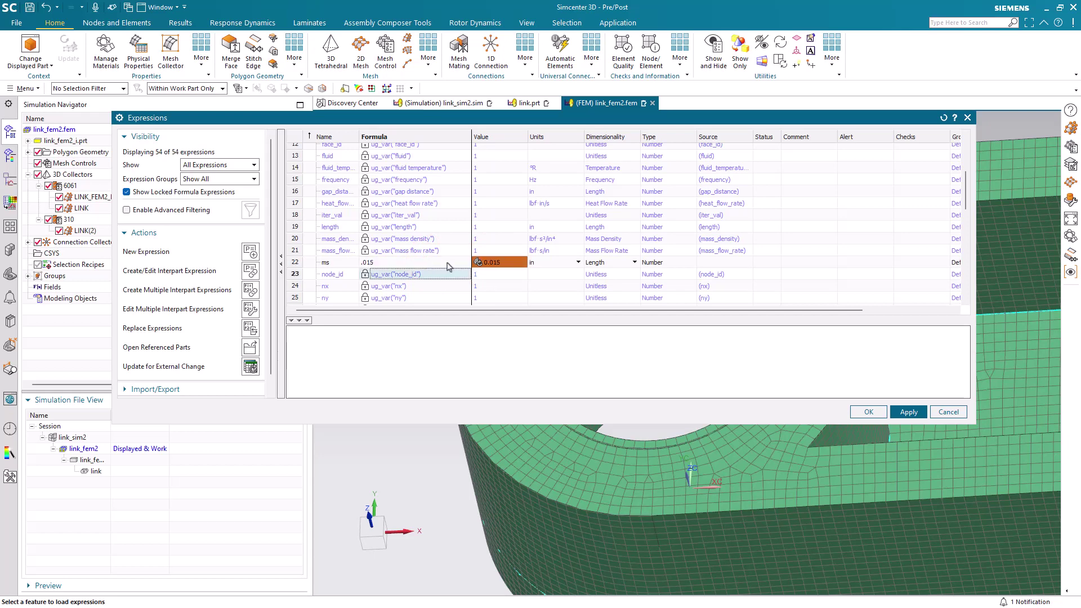
left_click(877, 410)
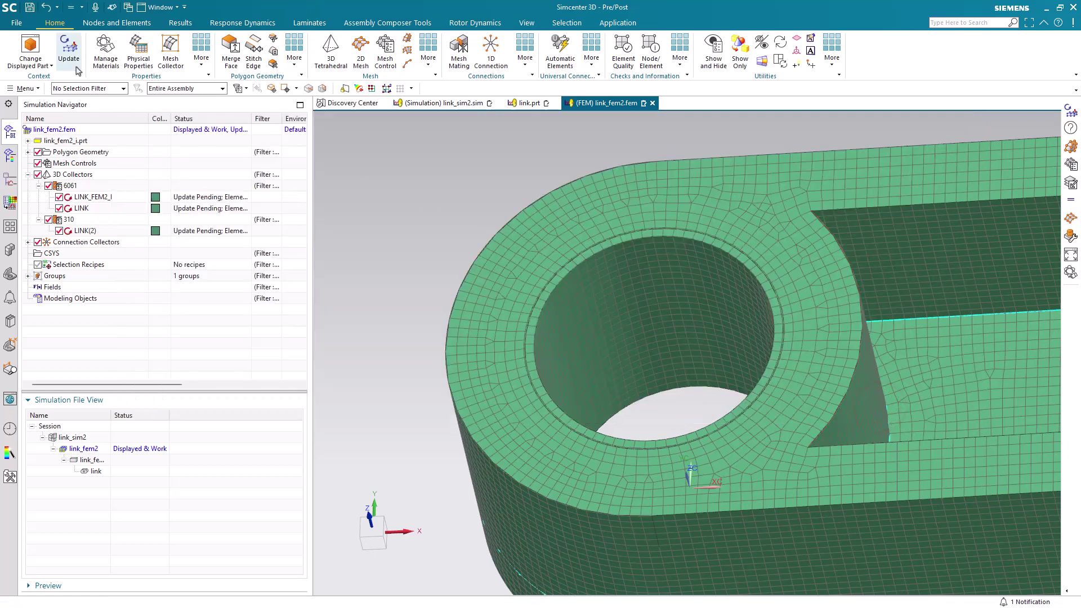
Update the FEM meshes to the edited ms value, and undo both the update and the expression change
left_click(68, 48)
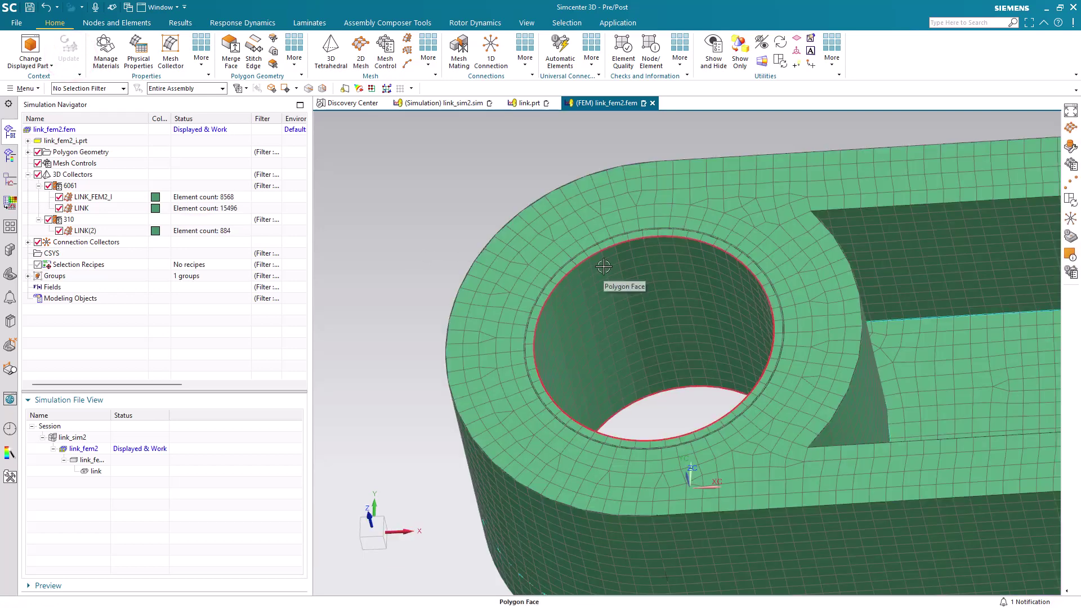
left_click(45, 8)
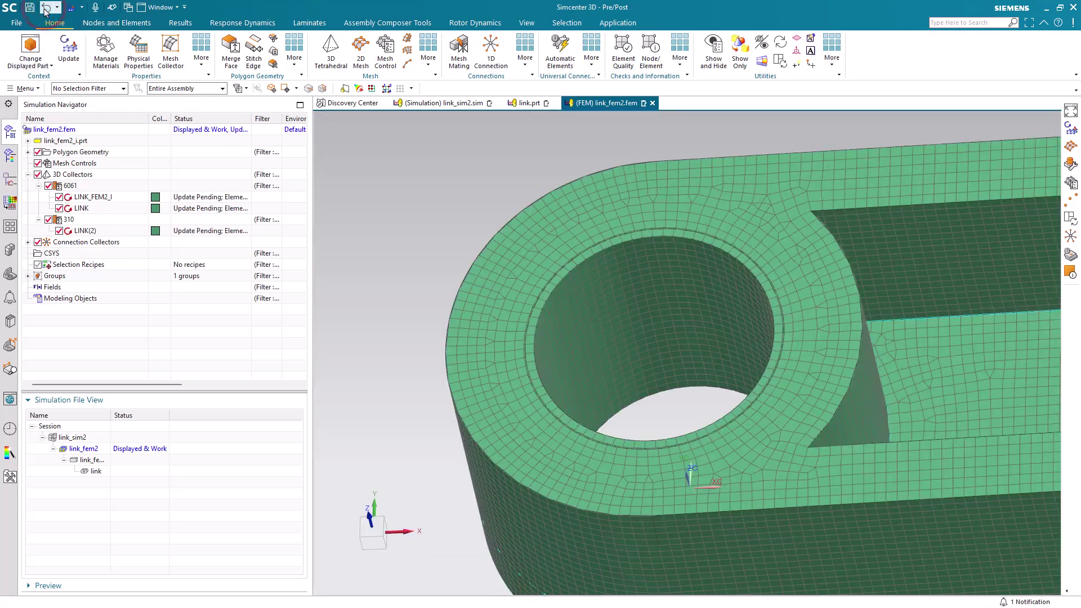
left_click(45, 8)
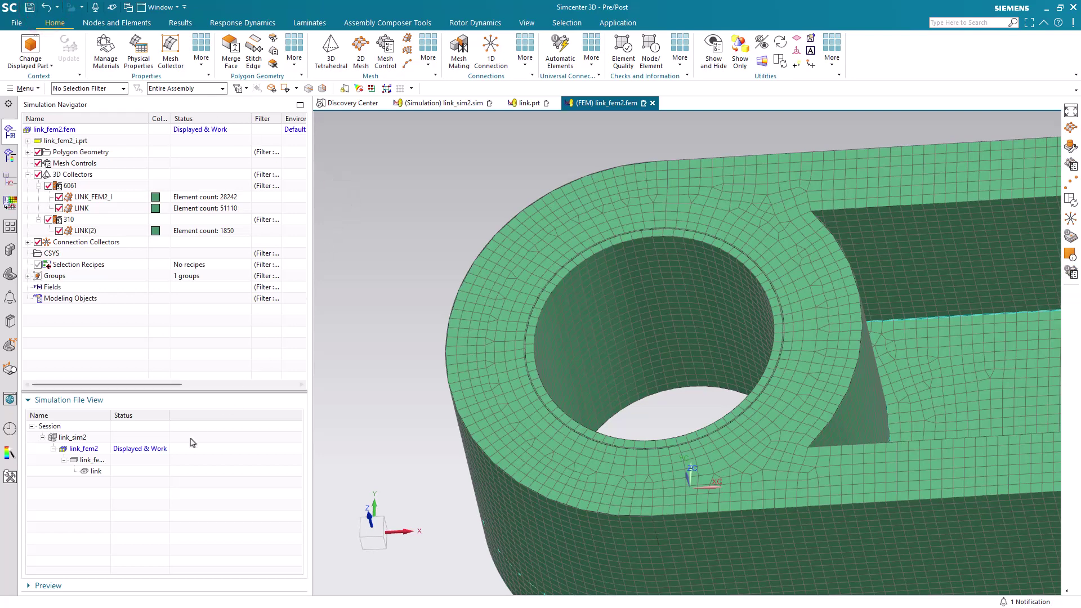
Display the idealized part link_fem2_i and measure the circular edge at the bushing's outer rim, limiting selection to edges
double_click(102, 460)
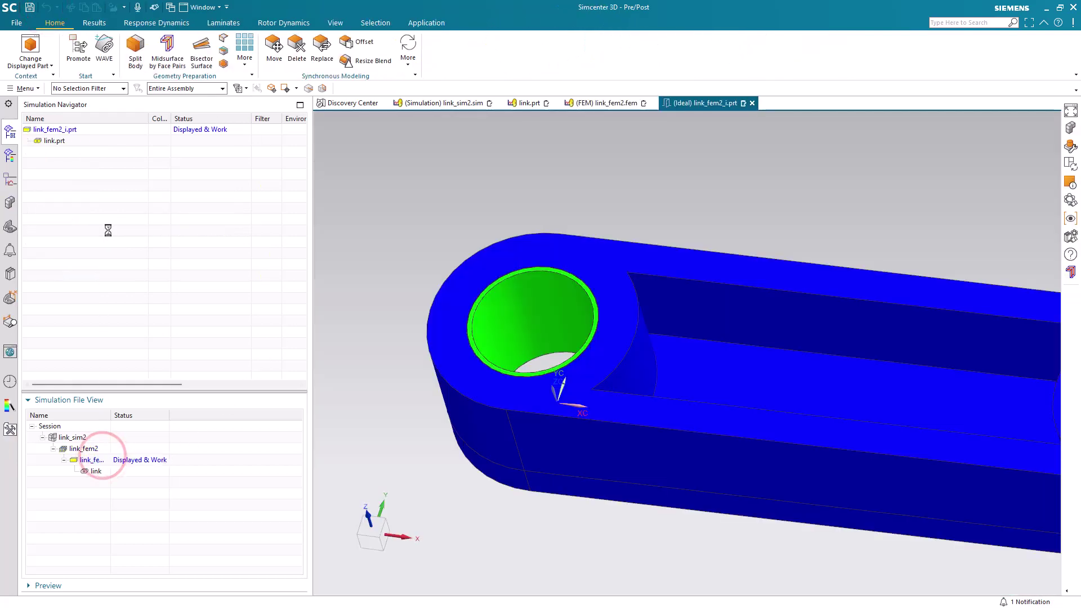
left_click(24, 88)
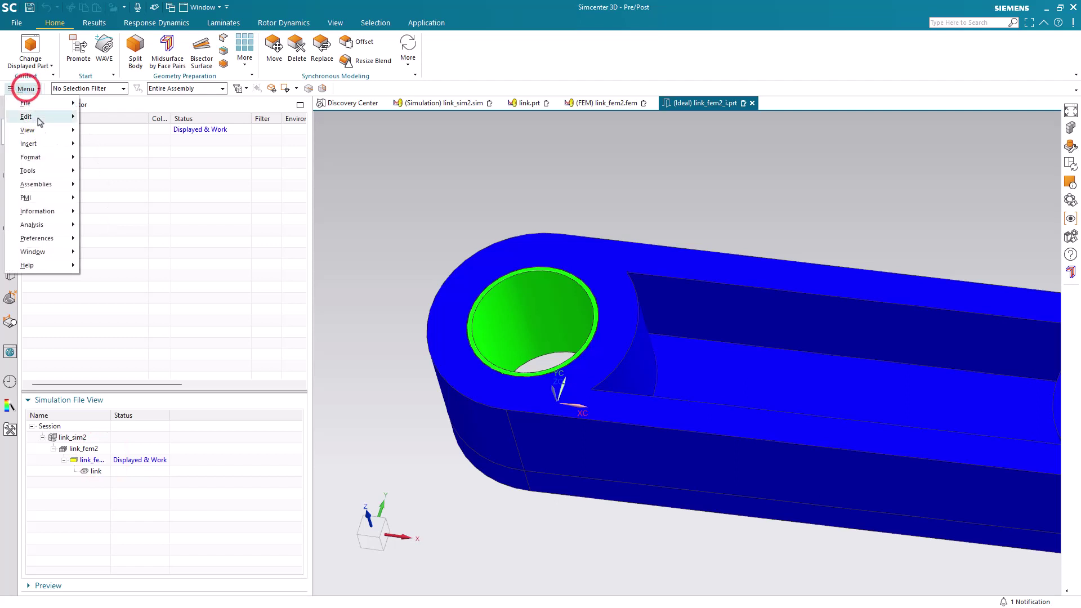
left_click(28, 170)
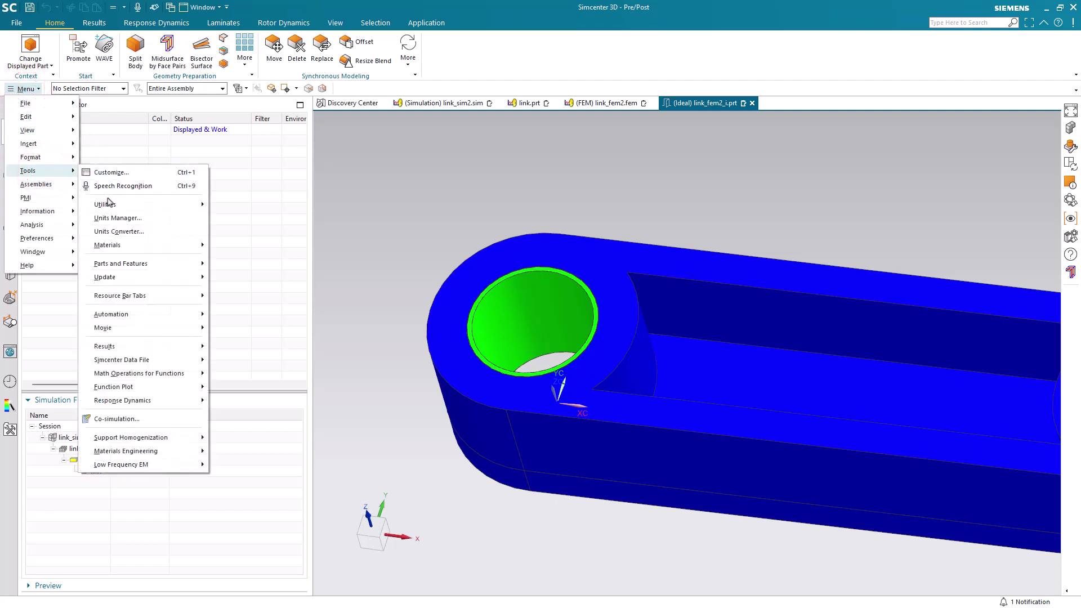
left_click(59, 224)
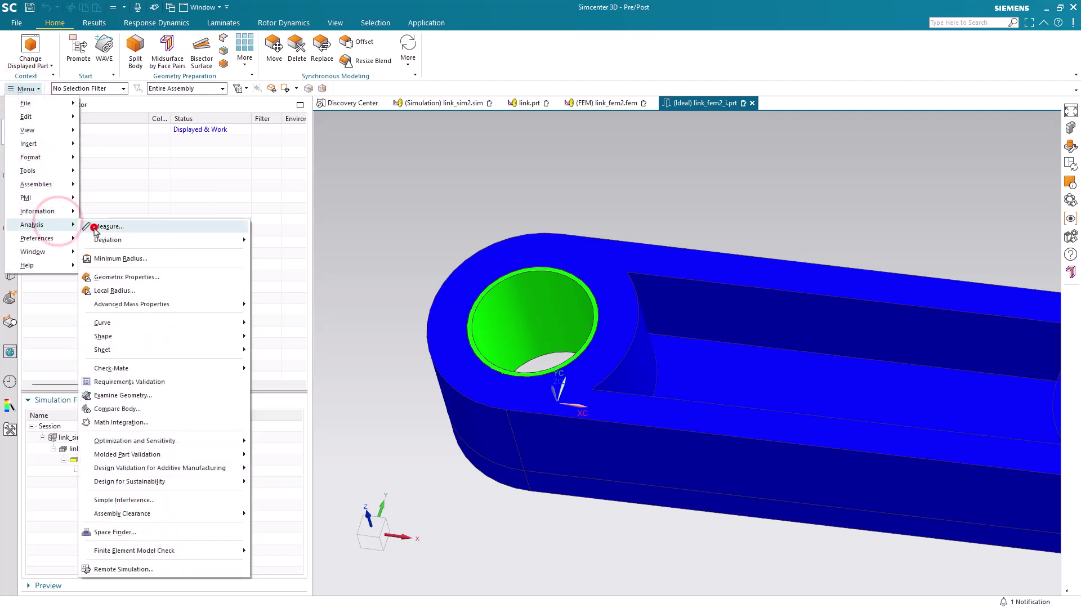
left_click(93, 226)
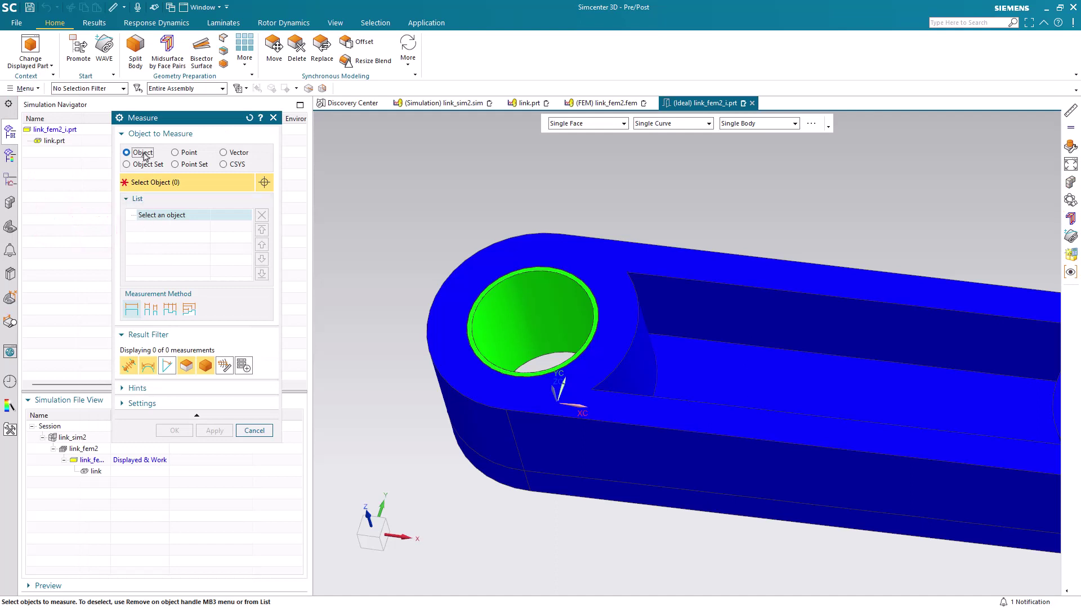
left_click(97, 88)
left_click(70, 153)
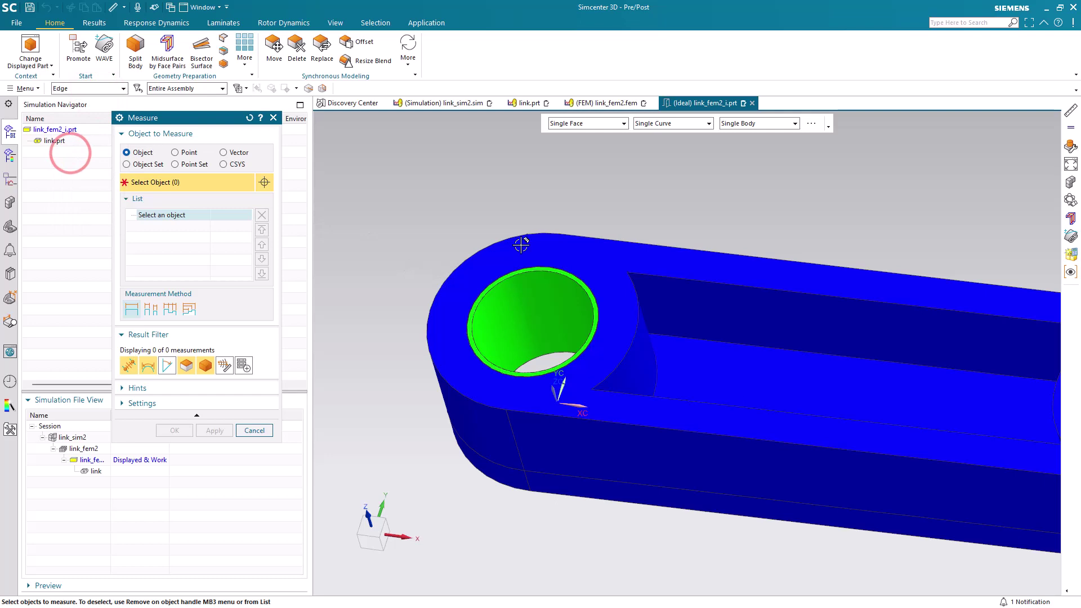
scroll(522, 244, "down", 8)
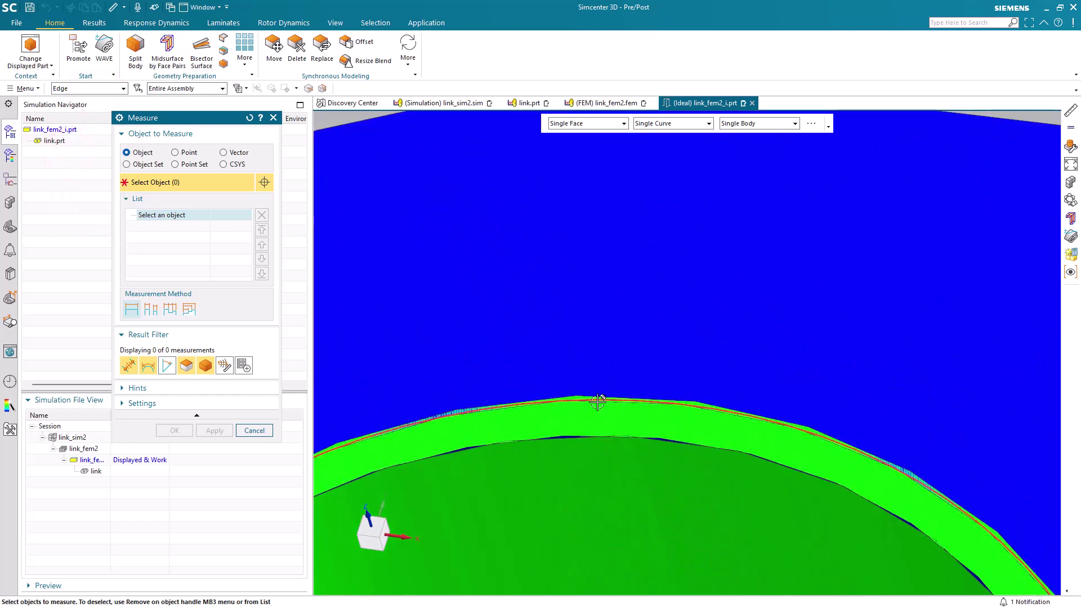
left_click(598, 401)
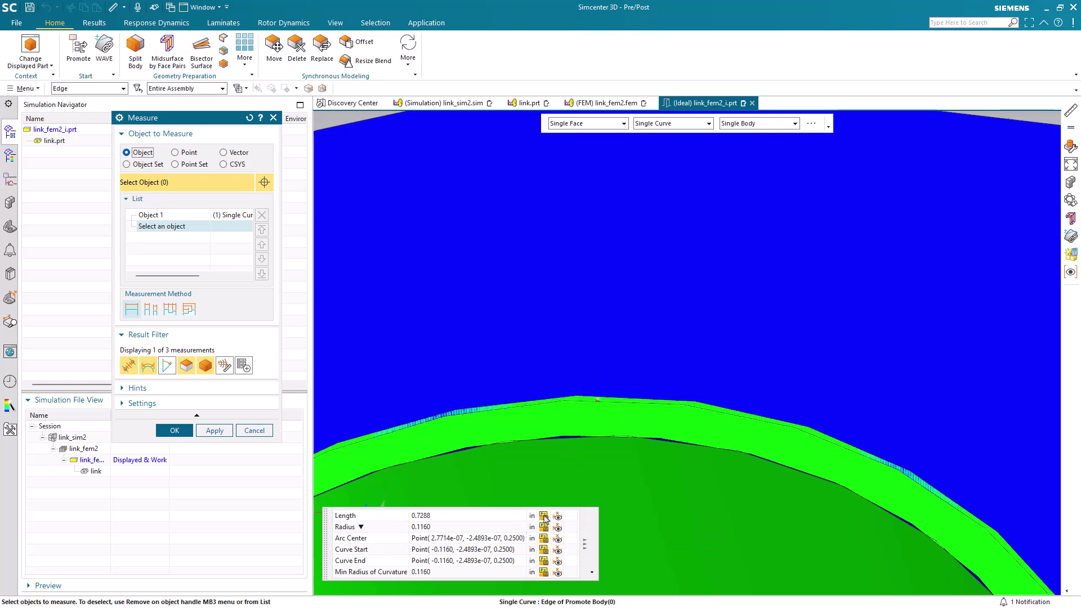
Keep only the edge's length as an associative measurement, excluding the radius, point and curvature results
left_click(544, 516)
left_click(544, 517)
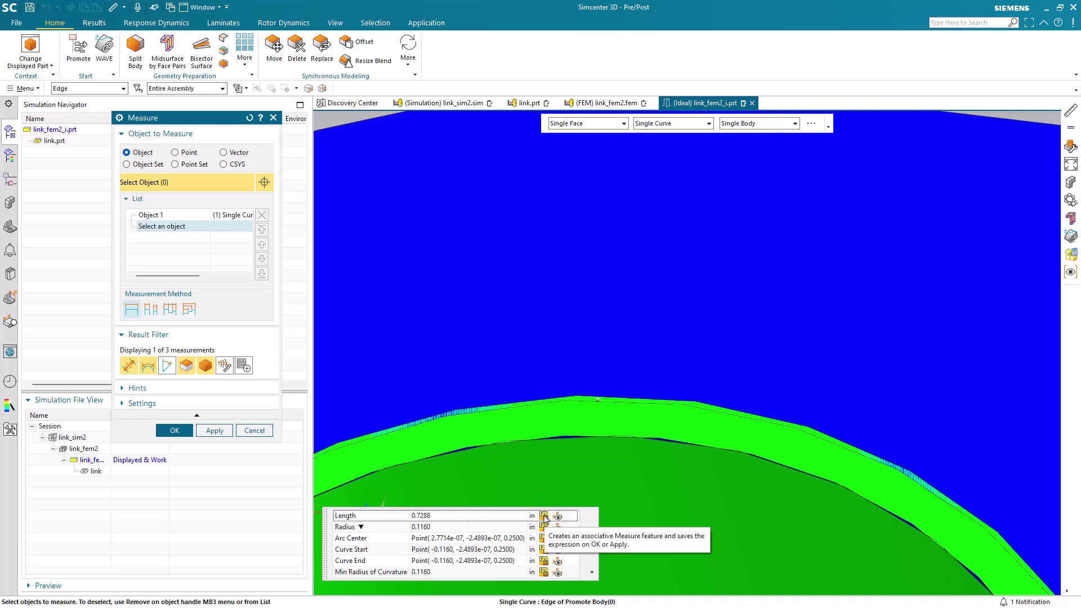
left_click(543, 539)
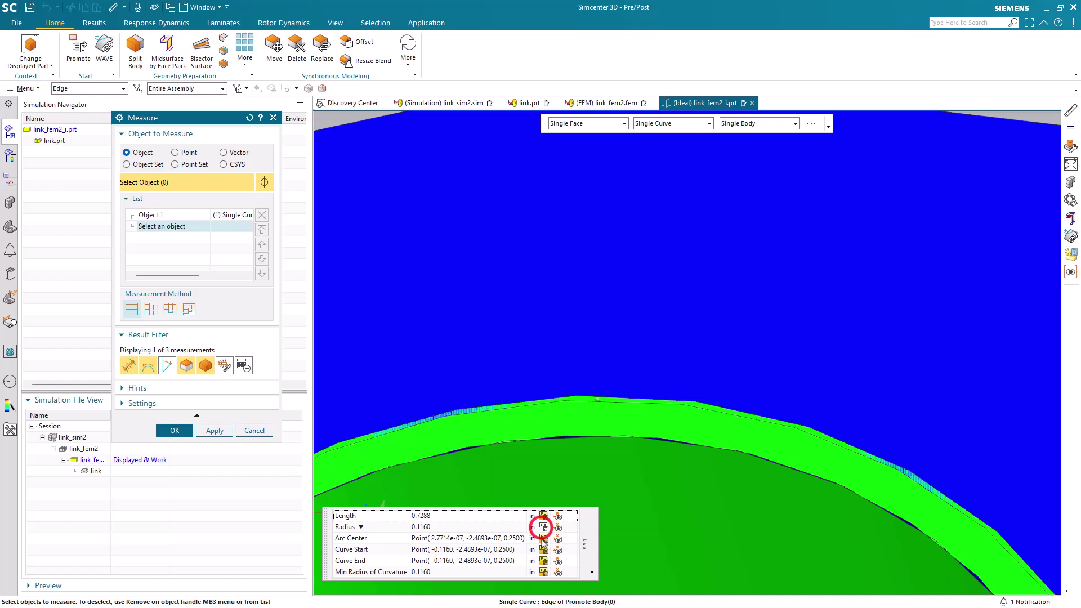
left_click(544, 572)
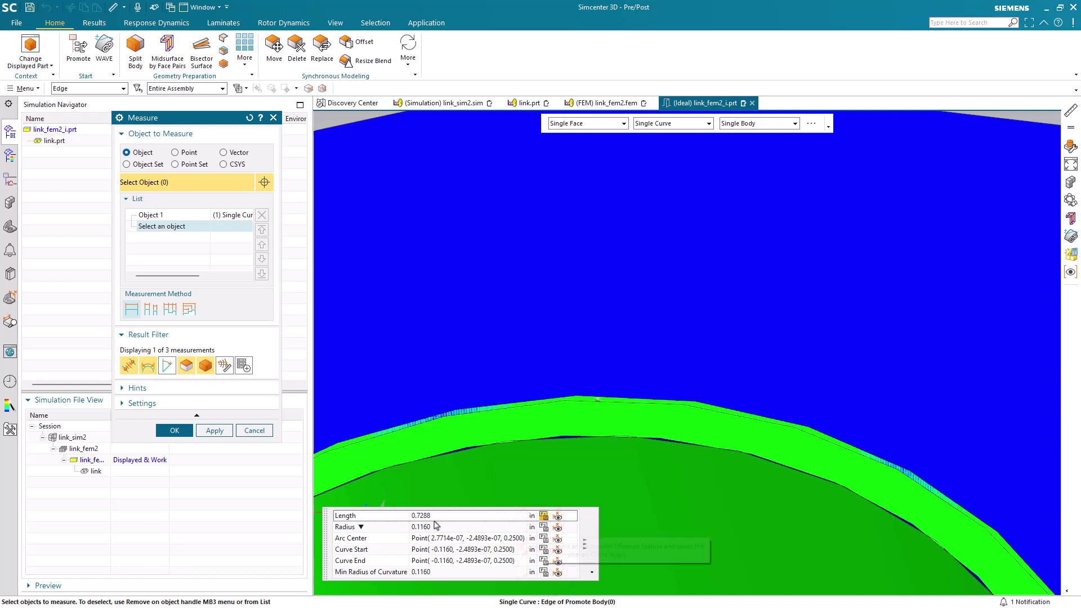
left_click(181, 431)
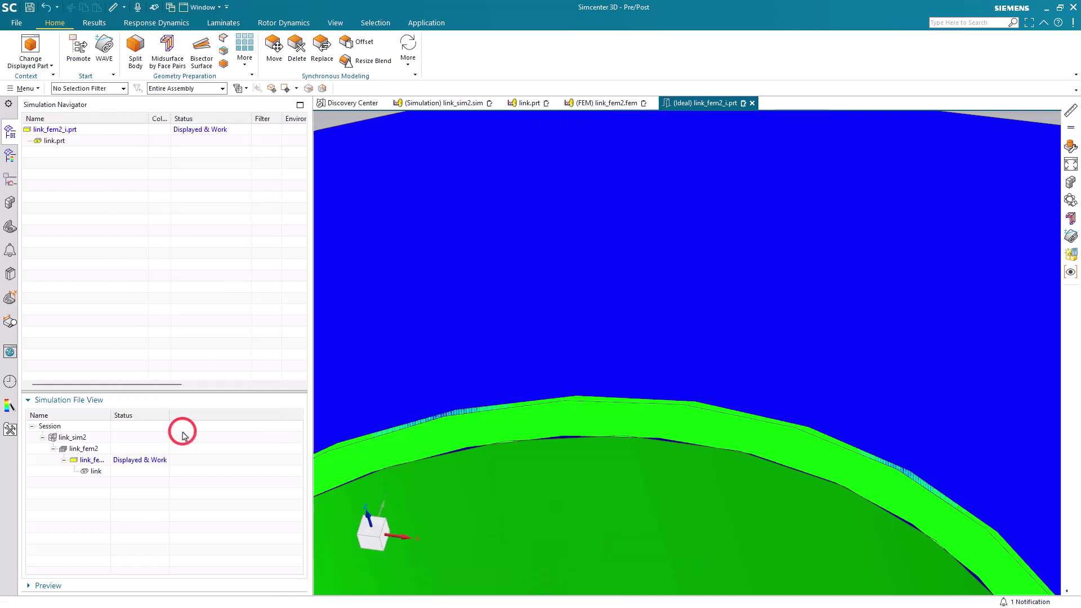
Review the idealized part's expression list for the associative length measurement and close it without changes
left_click(25, 89)
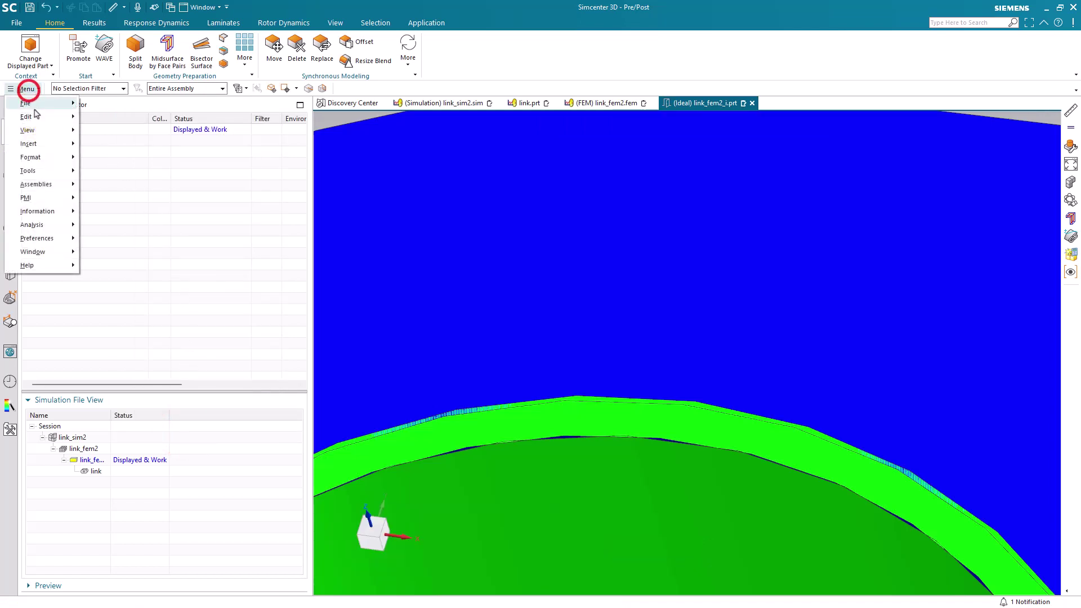
left_click(48, 170)
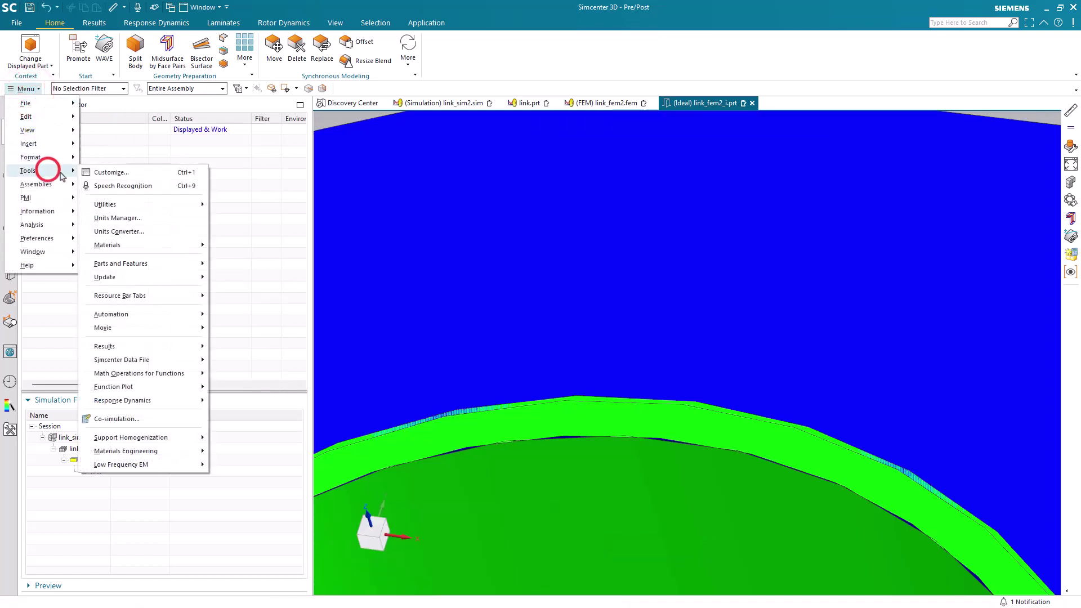
mouse_move(109, 212)
left_click(236, 207)
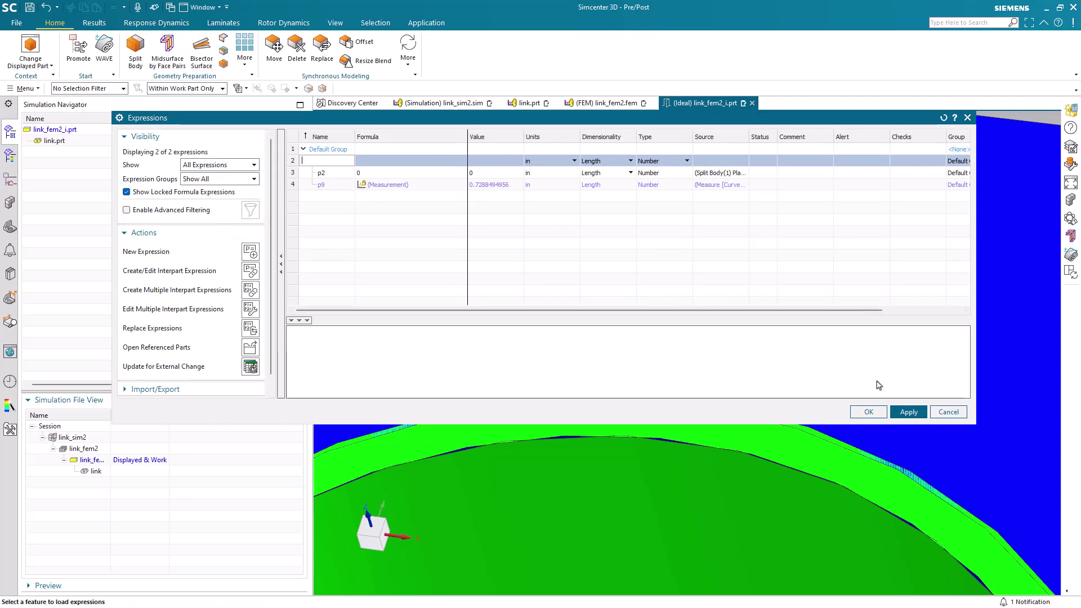
left_click(949, 414)
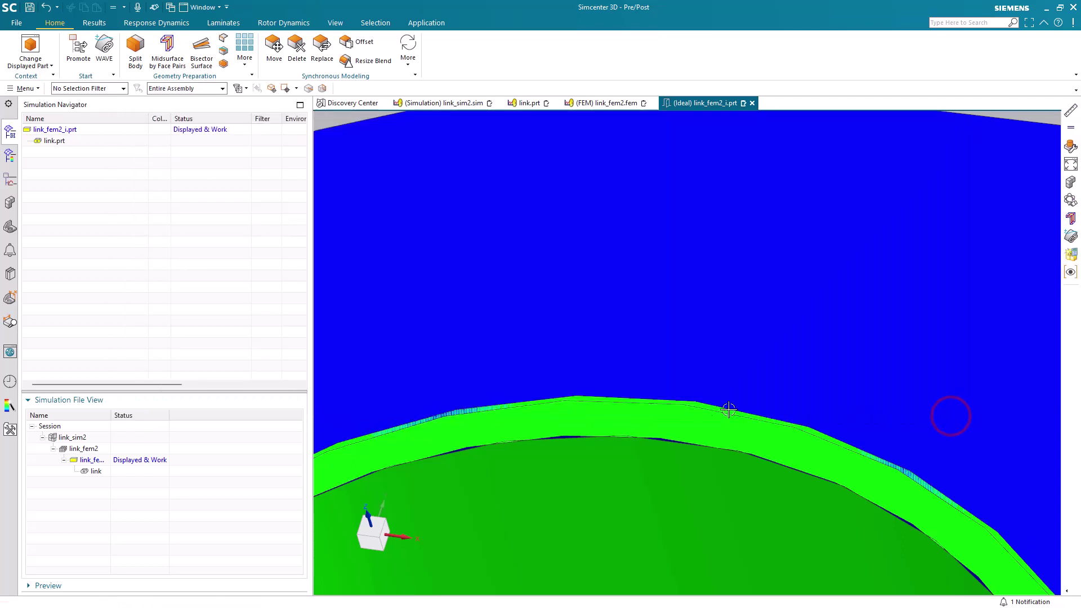
Display link_fem2.fem and create an interpart expression in it from the p9 length measurement in link_fem2_i.prt
double_click(84, 448)
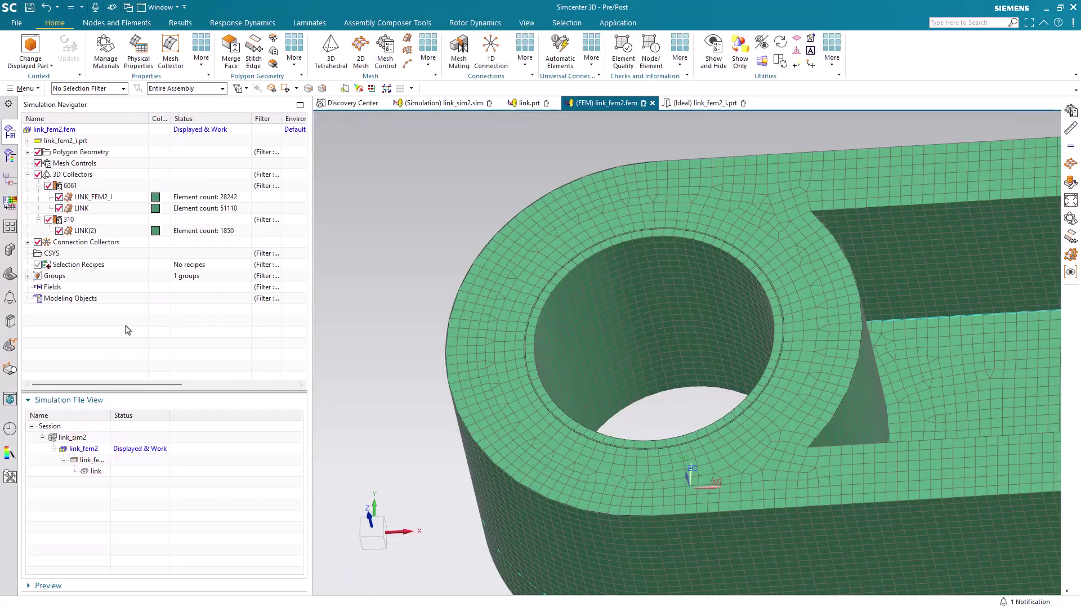
left_click(25, 88)
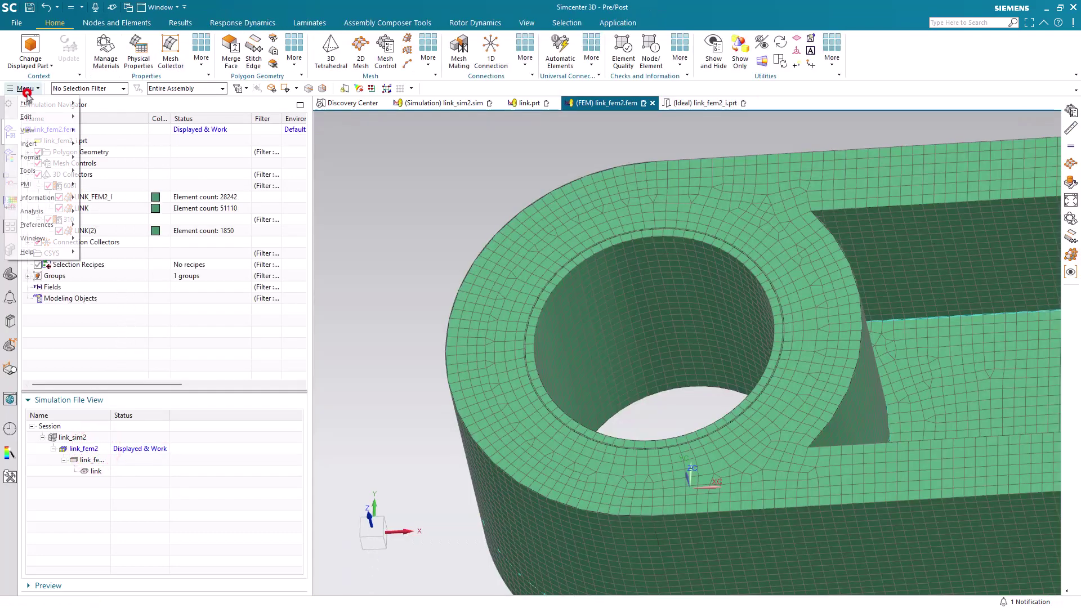
left_click(54, 170)
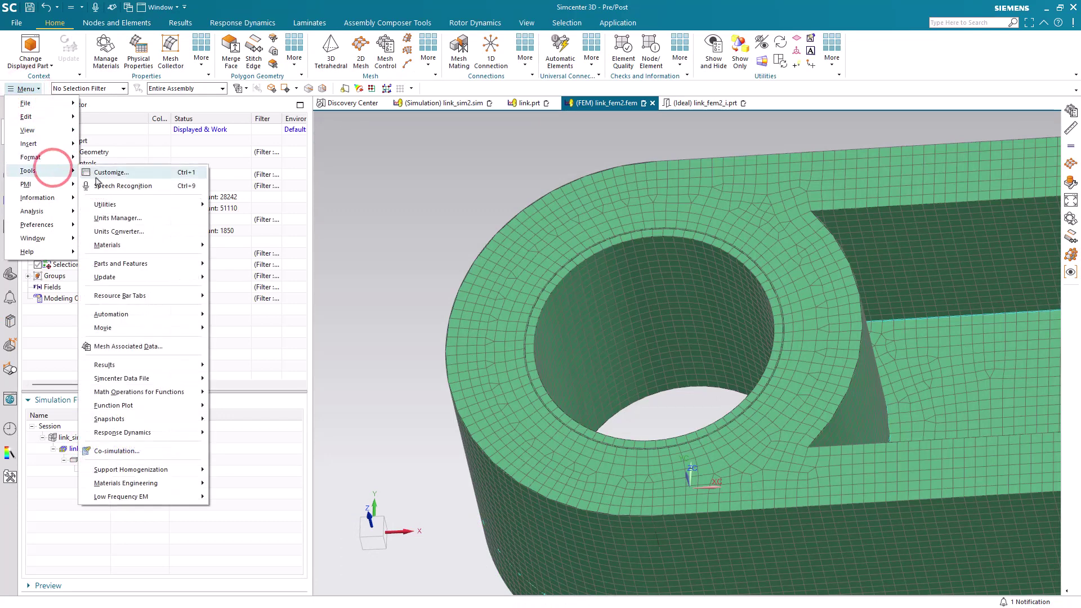
left_click(150, 205)
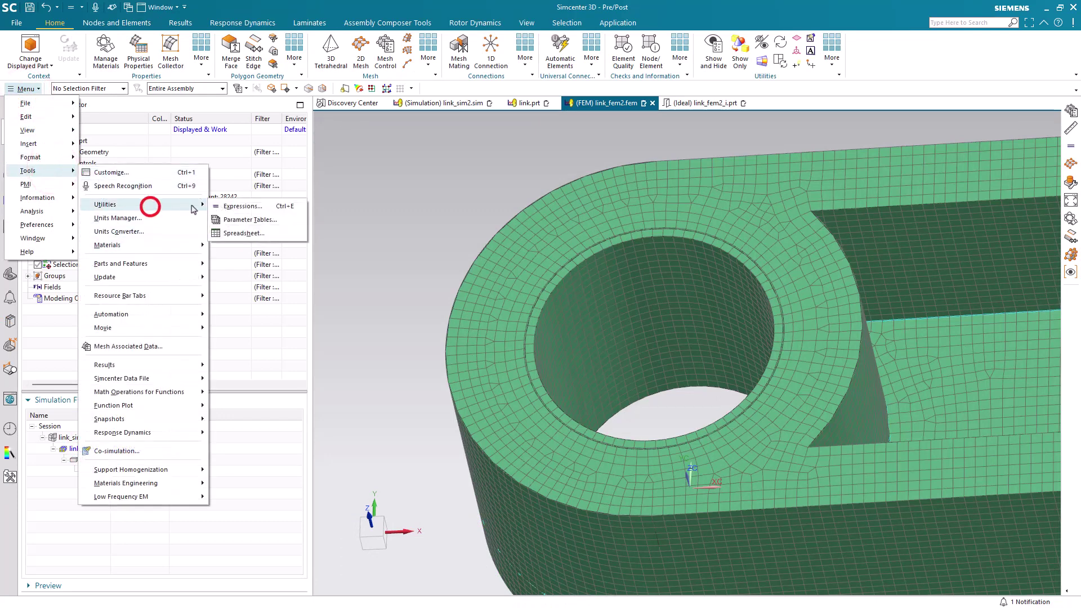
left_click(231, 204)
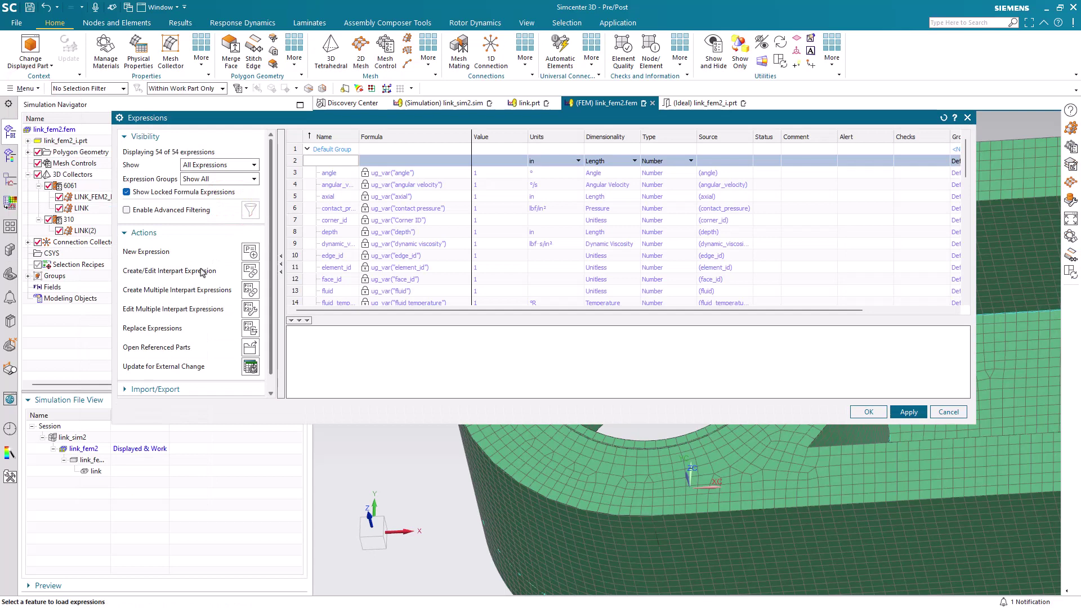
left_click(250, 270)
left_click(161, 224)
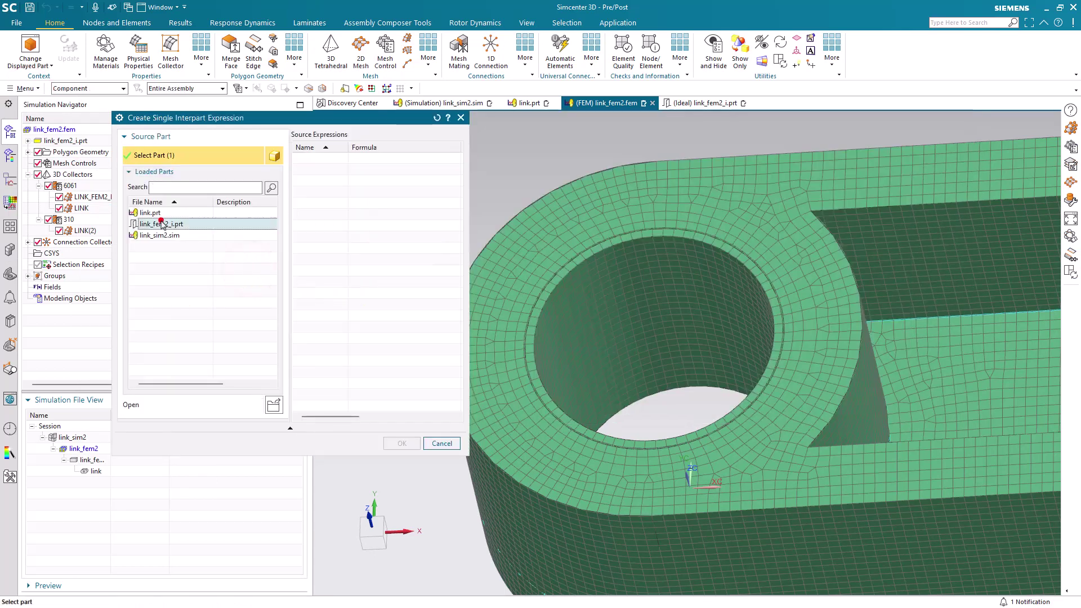
left_click(326, 170)
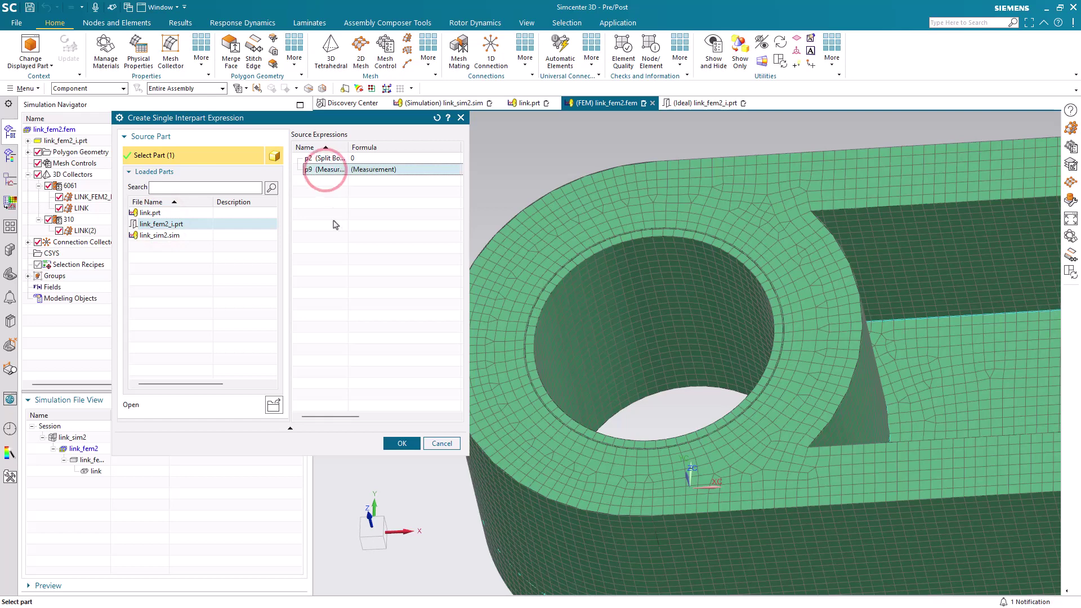
left_click(394, 442)
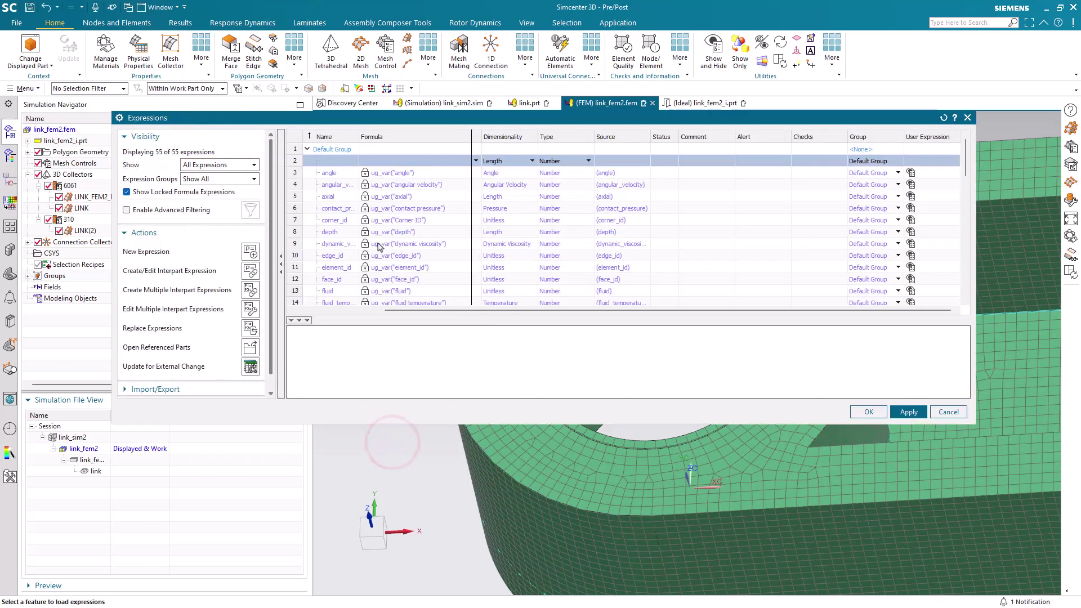
Rename the interpart expression p9 in the FEM's expression list as perim
scroll(375, 244, "down", 5)
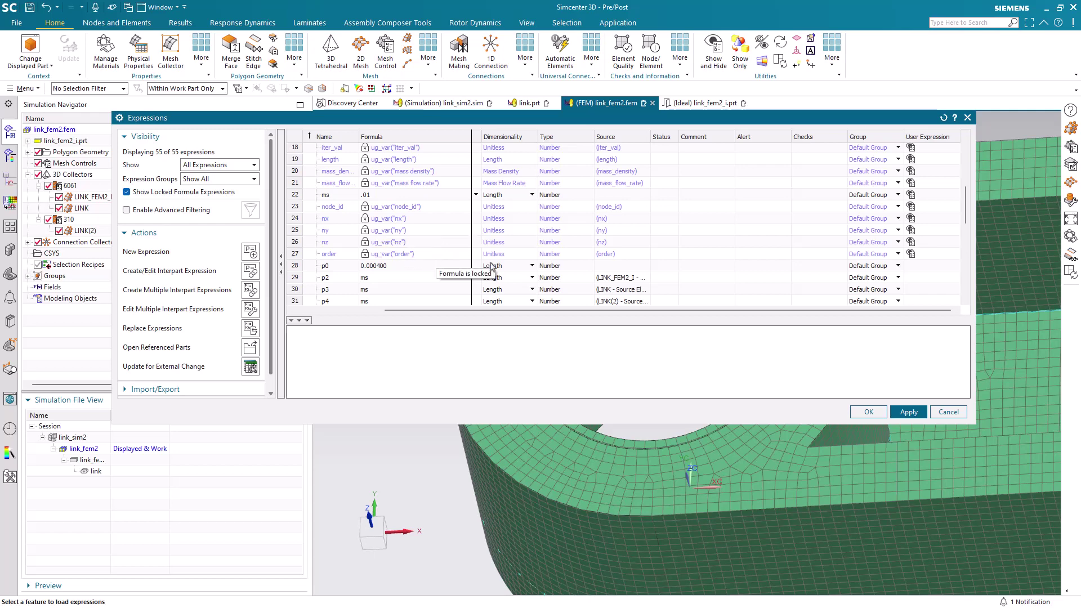
scroll(512, 307, "left", 3)
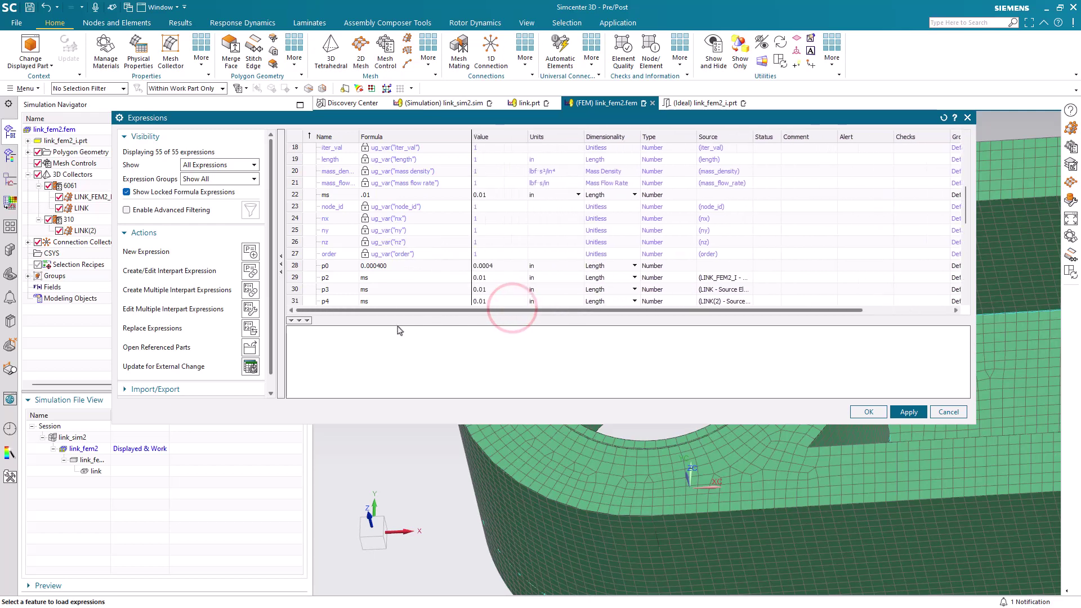
scroll(520, 268, "down", 2)
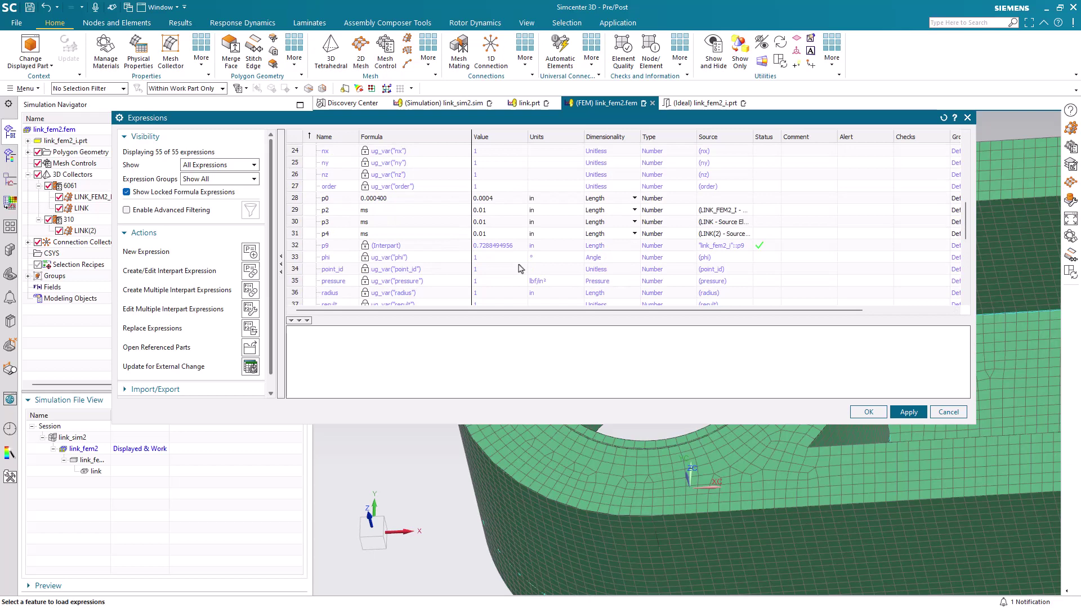
double_click(334, 247)
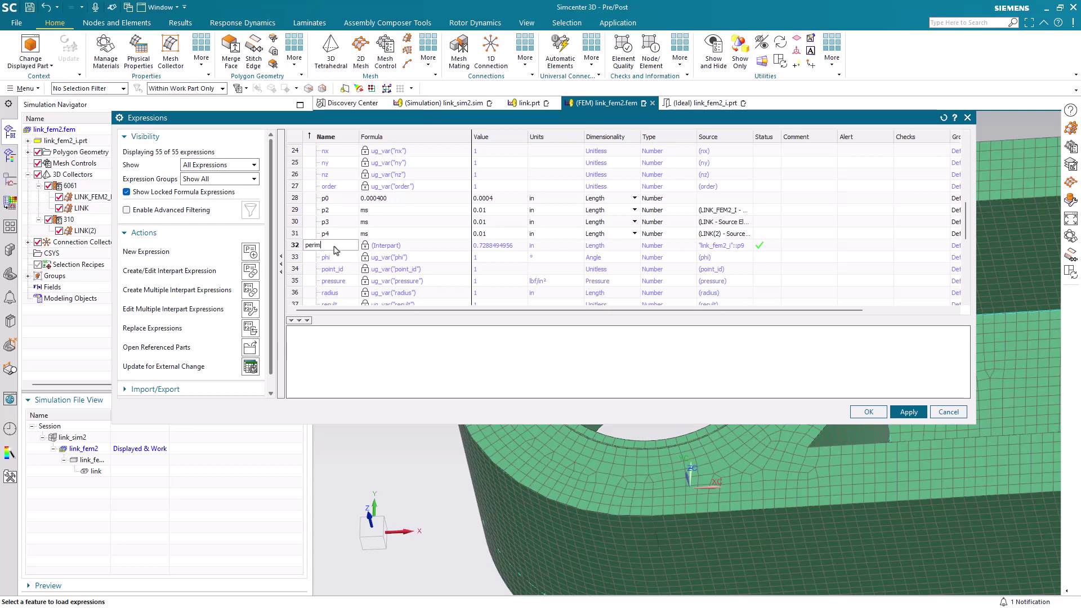
type("perim")
key("Return")
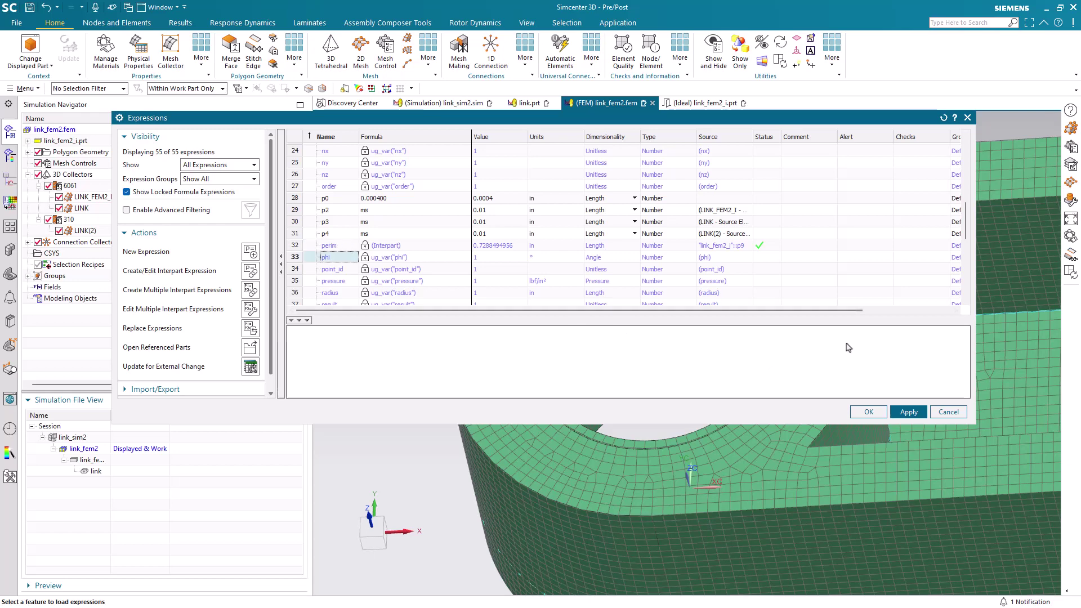
Begin a new expression named ne in the FEM, entering the trnc function in its formula
scroll(913, 265, "up", 10)
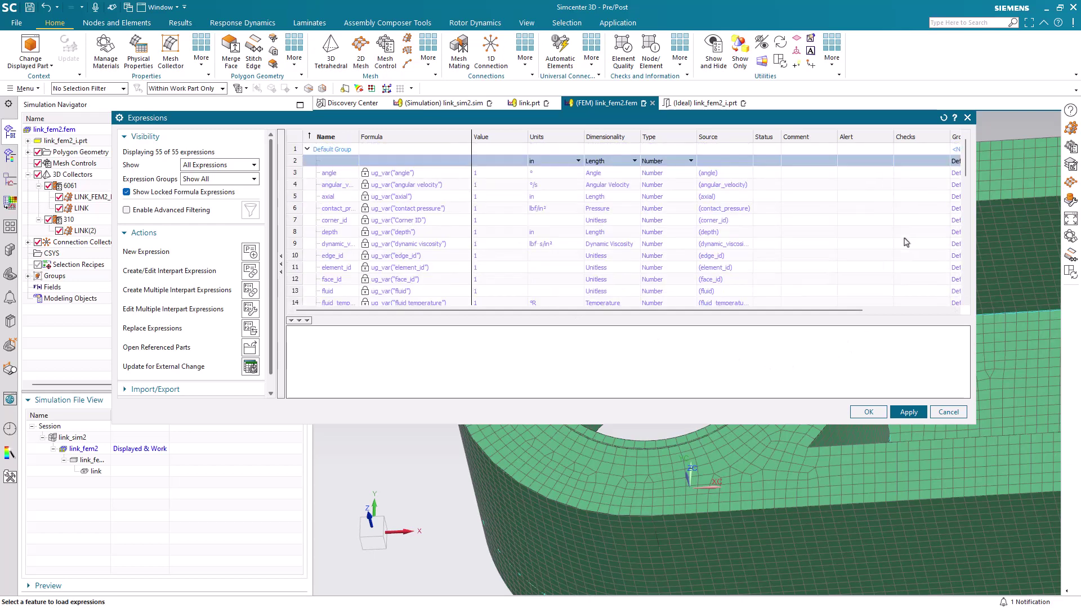
left_click(329, 162)
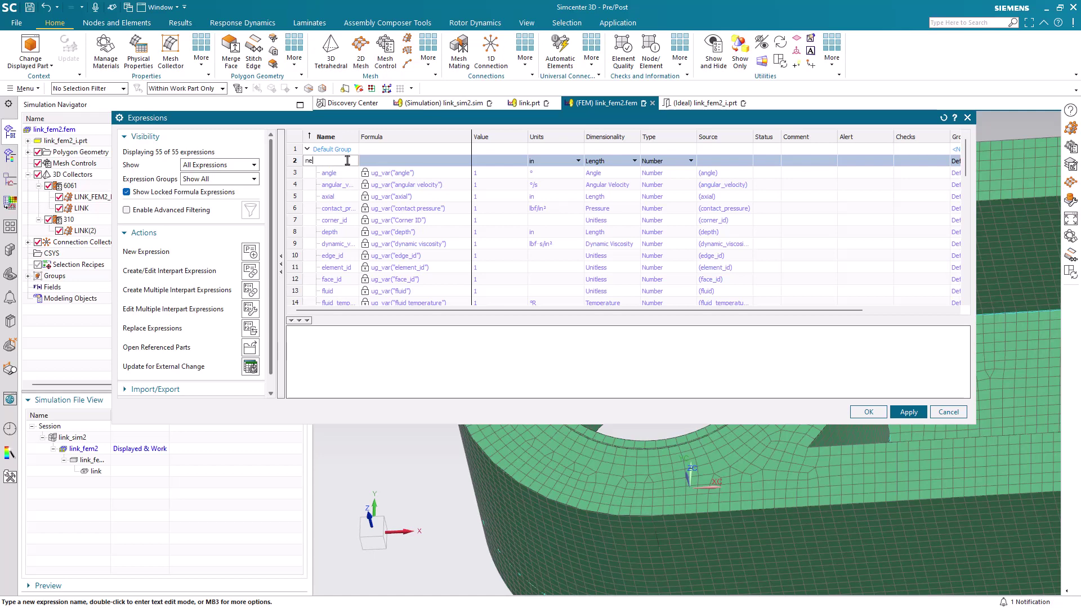
left_click(376, 164)
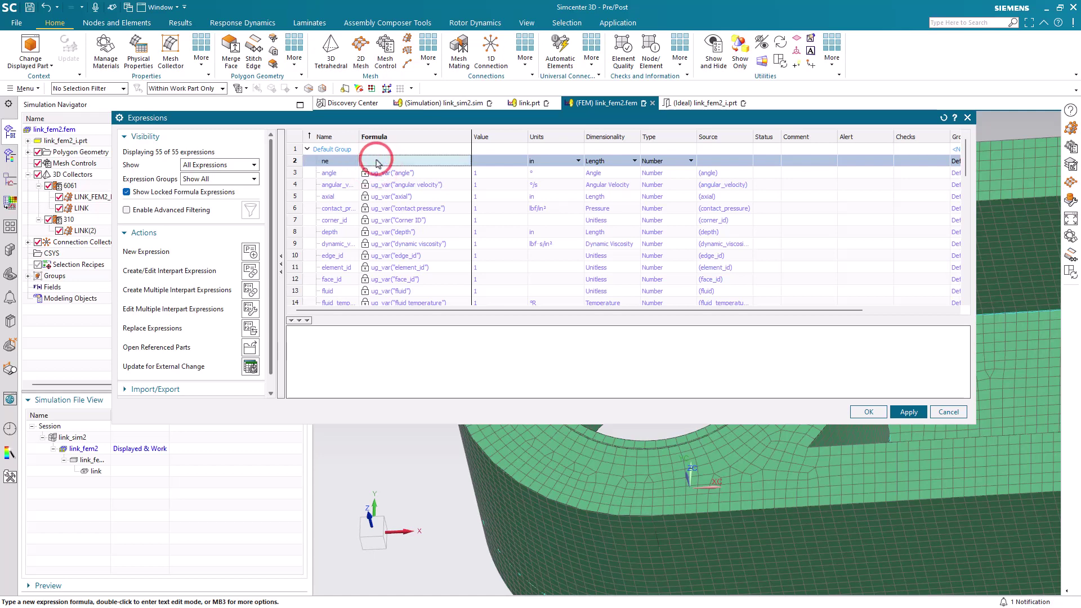
type("trnc")
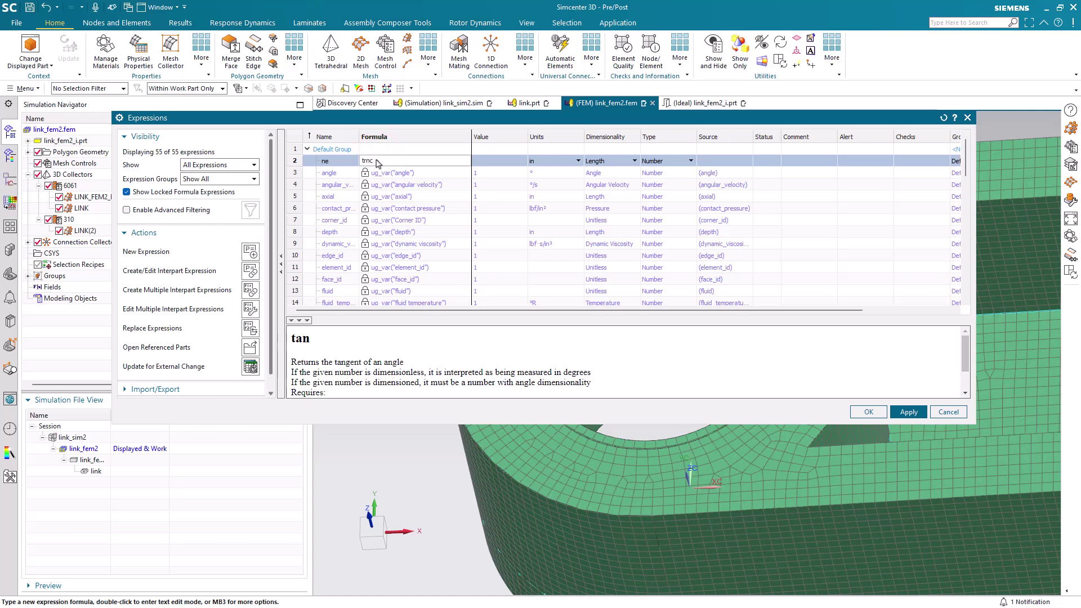
Look up the trnc function in the documentation on built-in numeric functions and return to the expression list
key("F1")
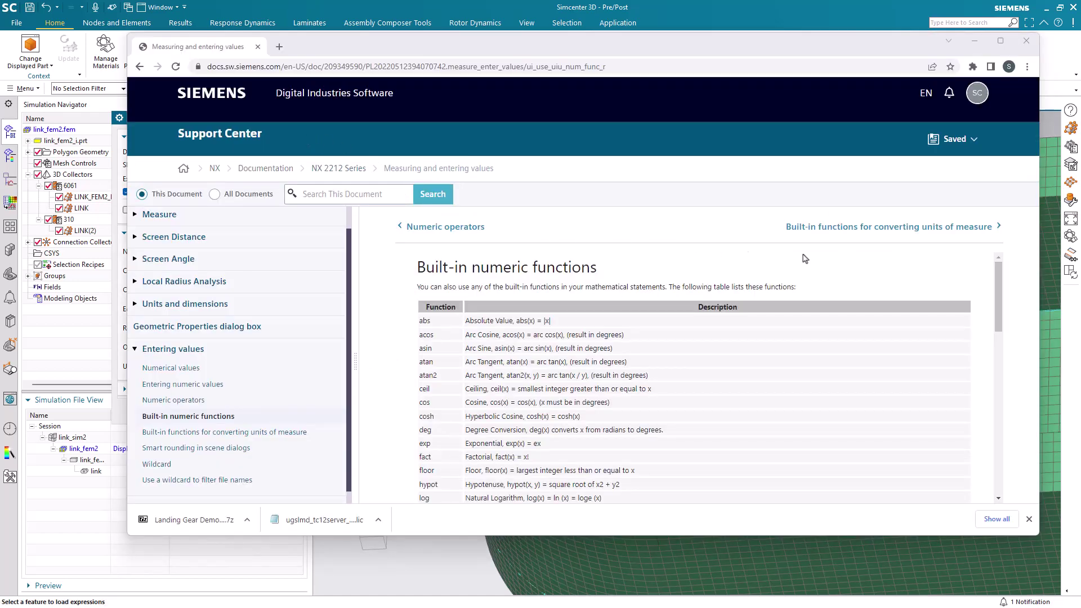
scroll(1002, 279, "down", 1)
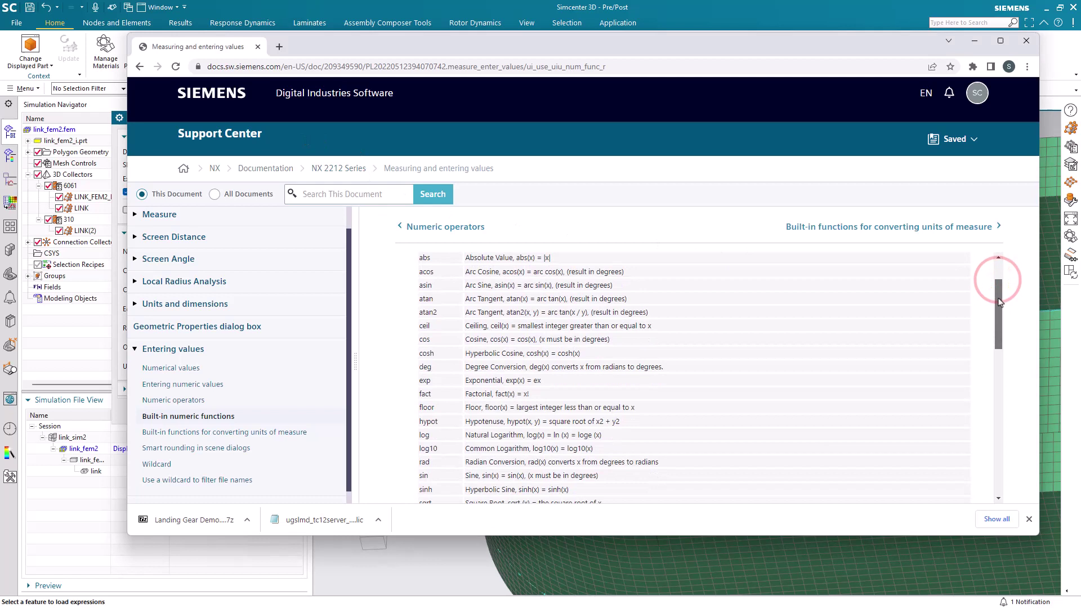
scroll(1001, 302, "up", 1)
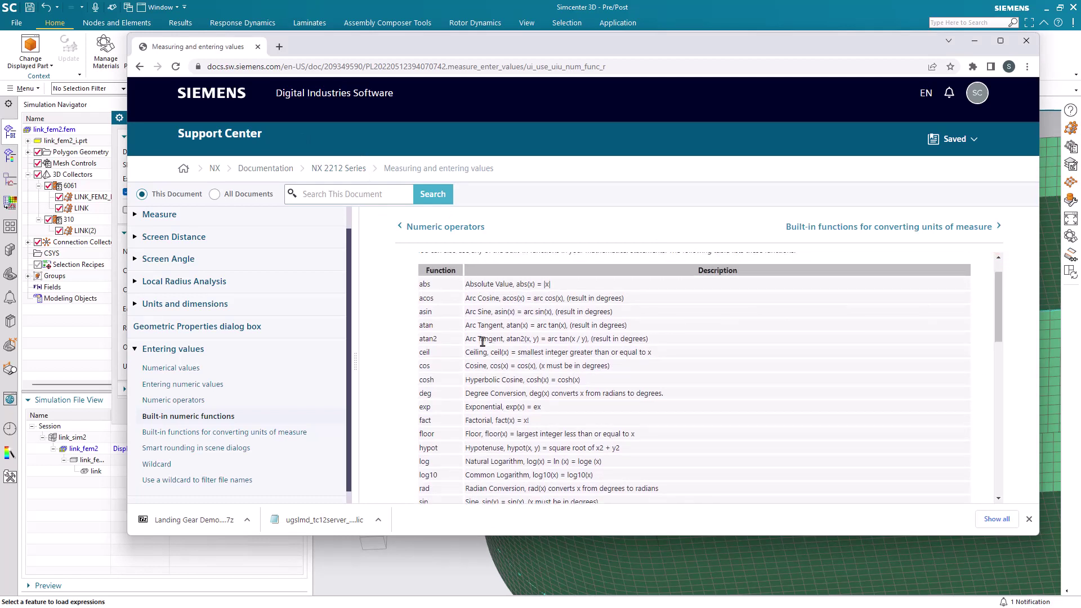
scroll(619, 373, "down", 3)
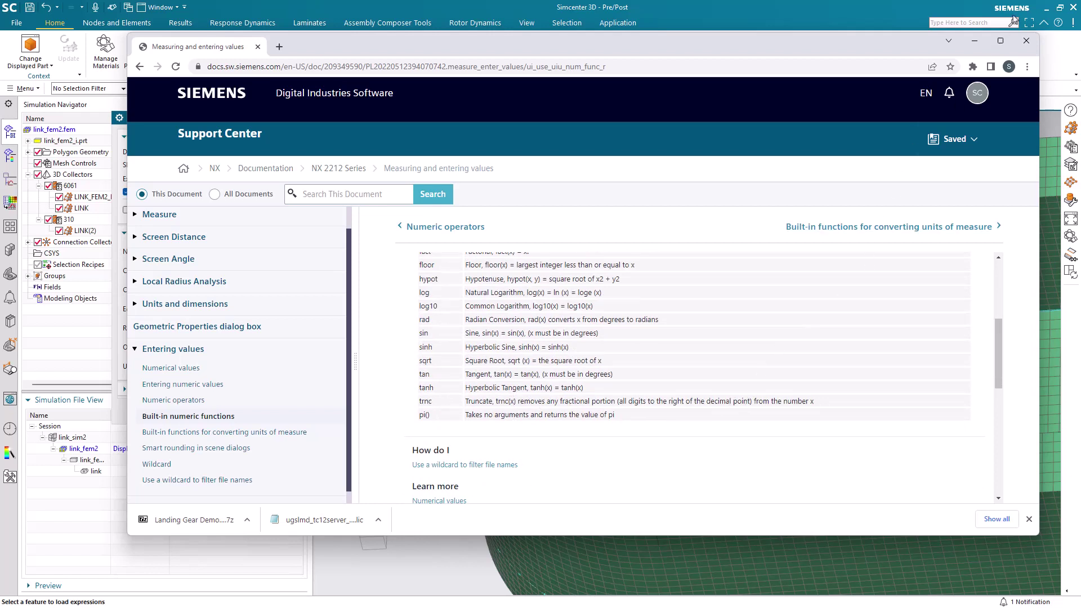
left_click(974, 41)
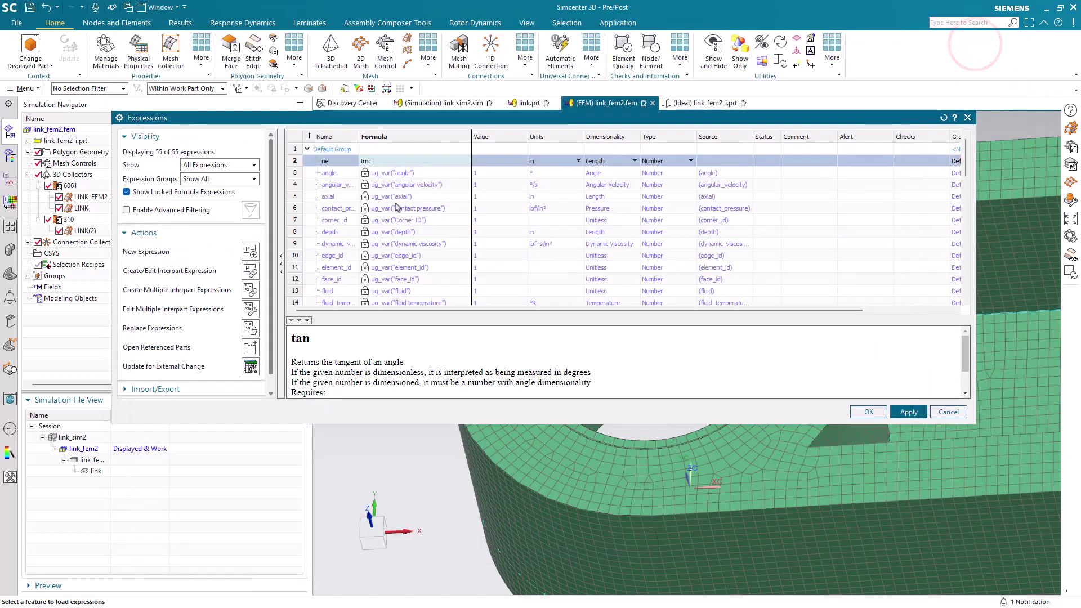
Complete the formula of the ne expression as trnc(perim/ms)
left_click(375, 162)
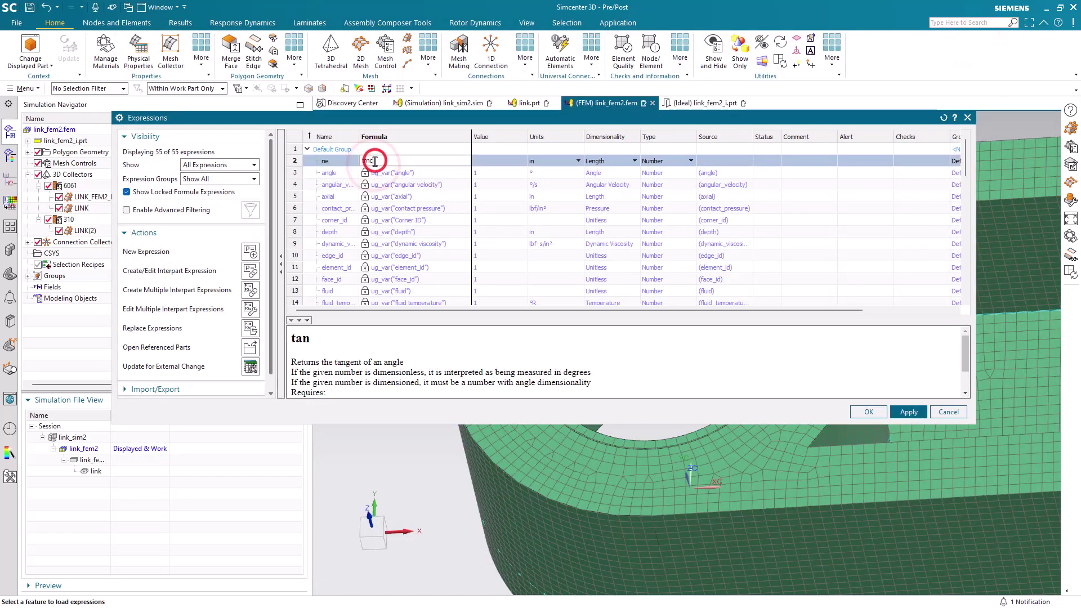
type("perim")
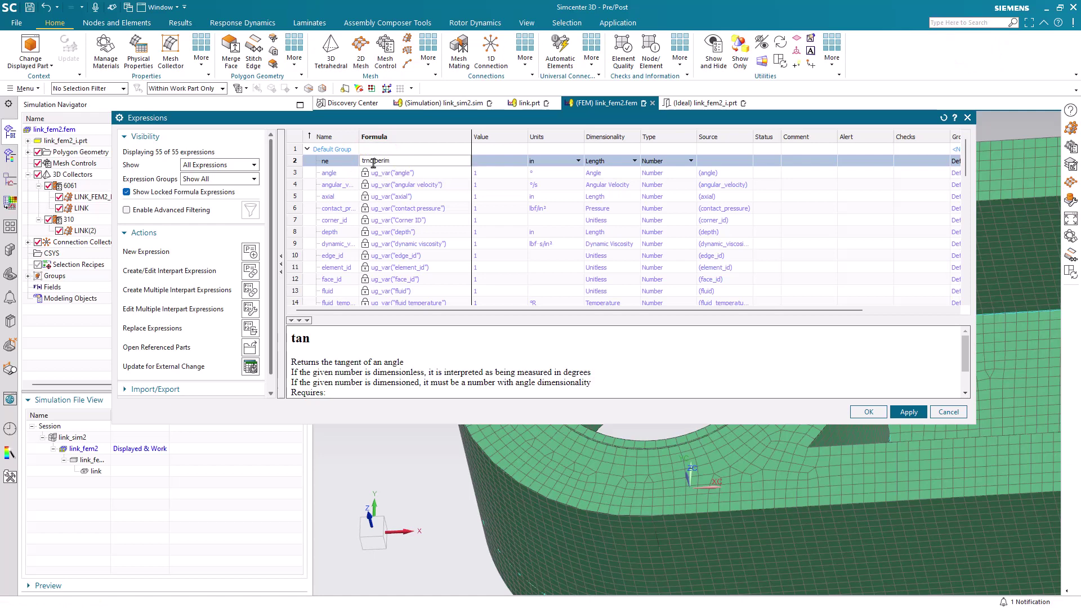
key("BackSpace")
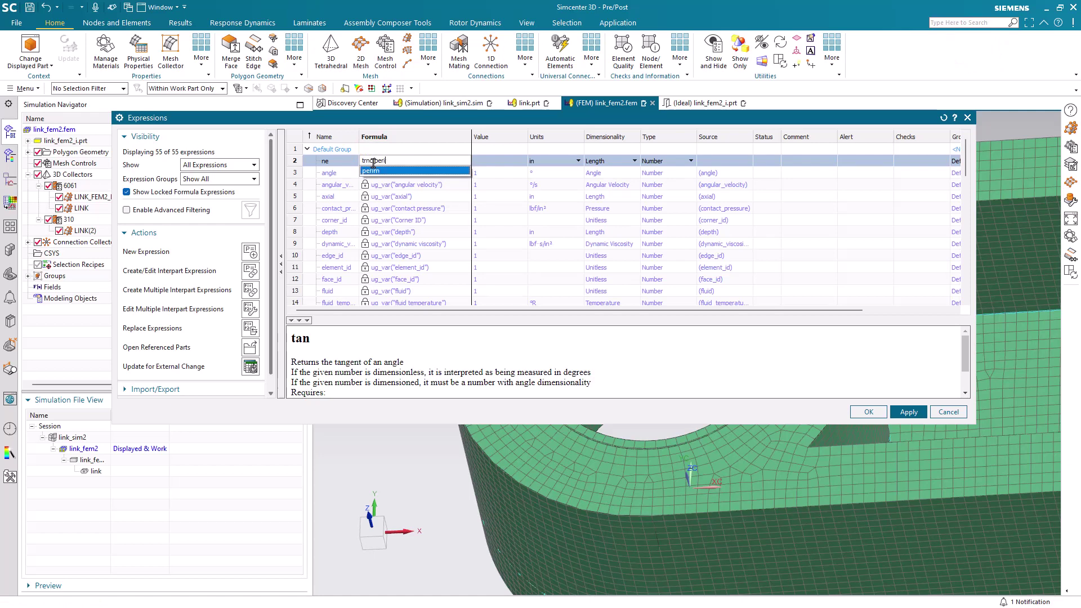
key("Return")
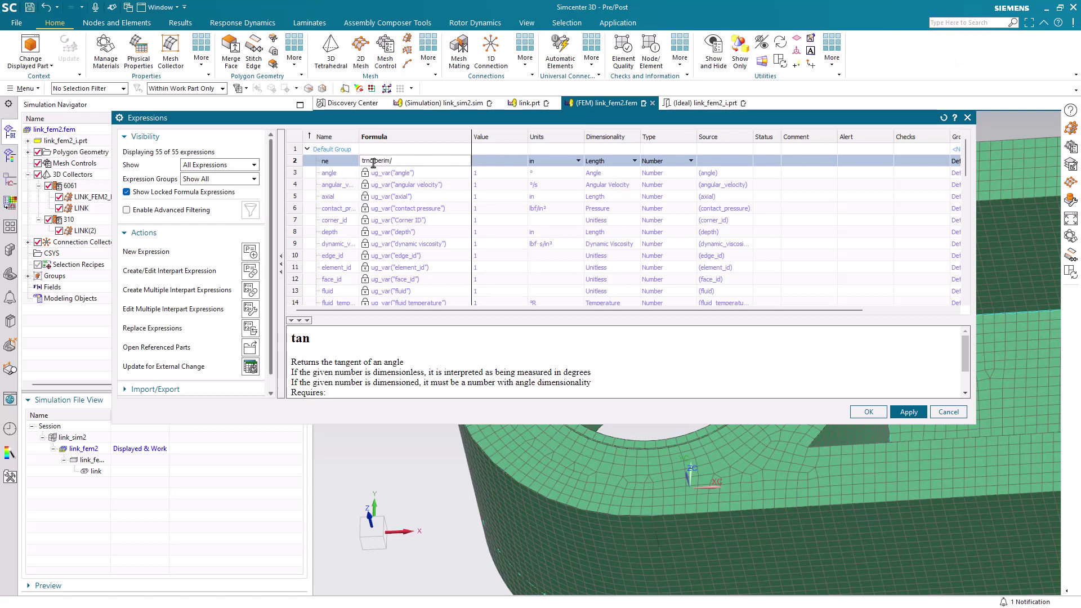
type("/ms")
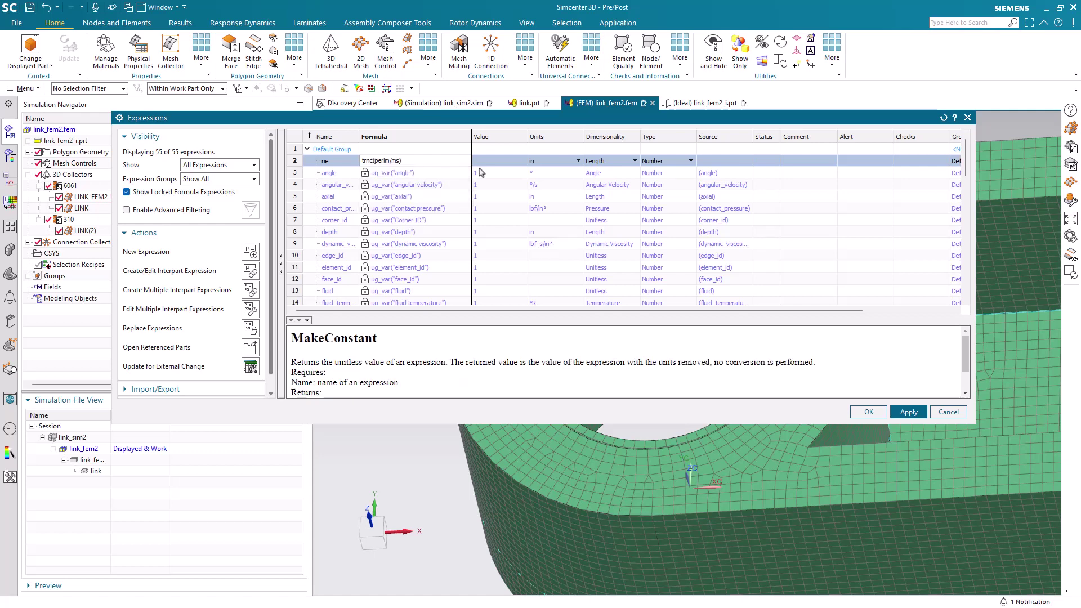
Set the dimensionality of the ne expression to Unitless and accept the expression changes
left_click(576, 160)
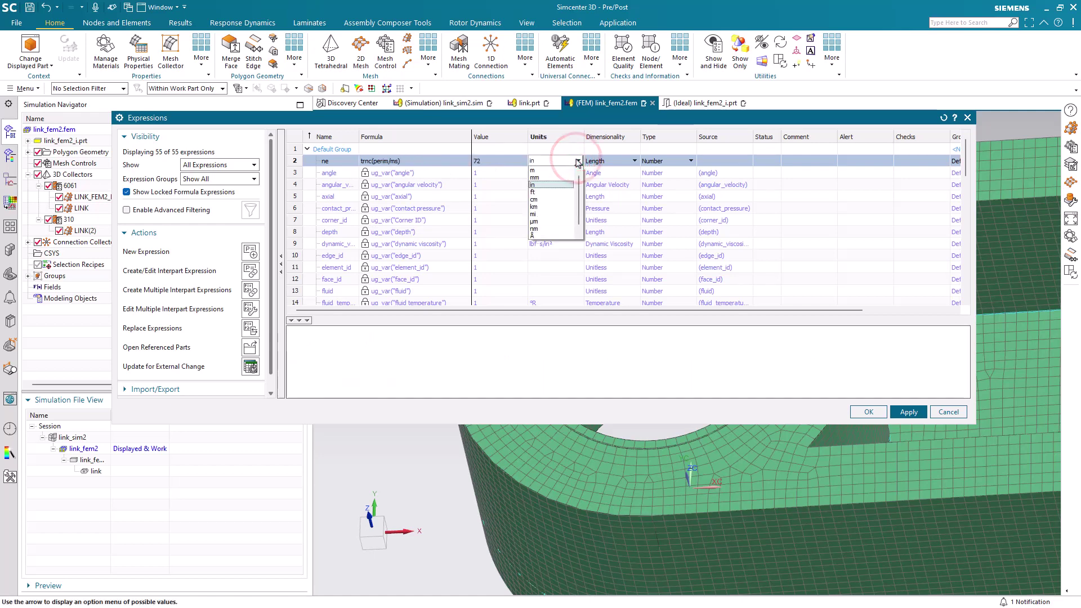
left_click(626, 161)
left_click(631, 164)
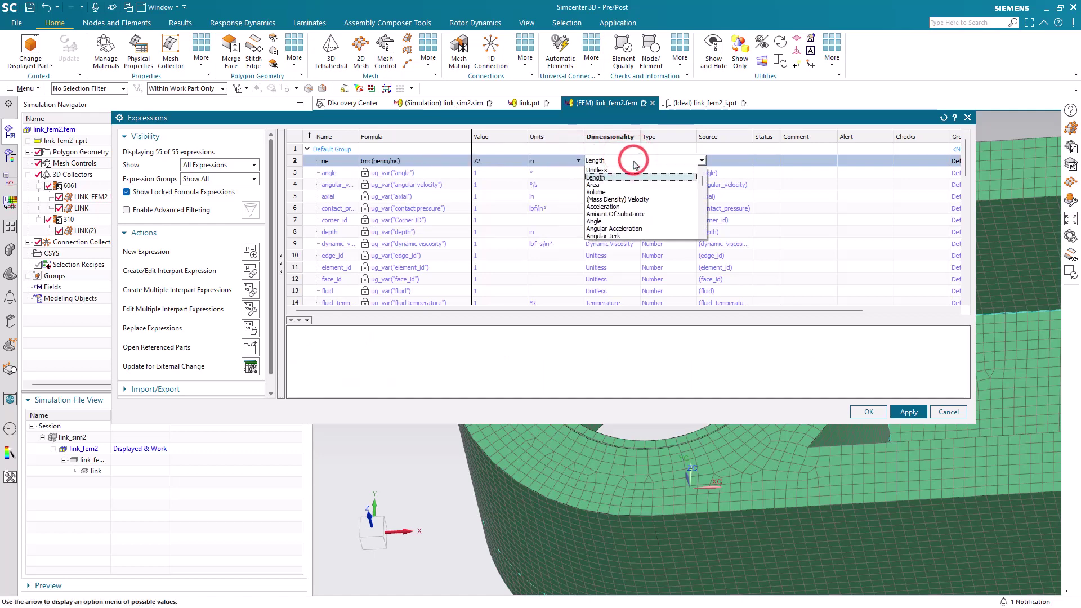
left_click(631, 169)
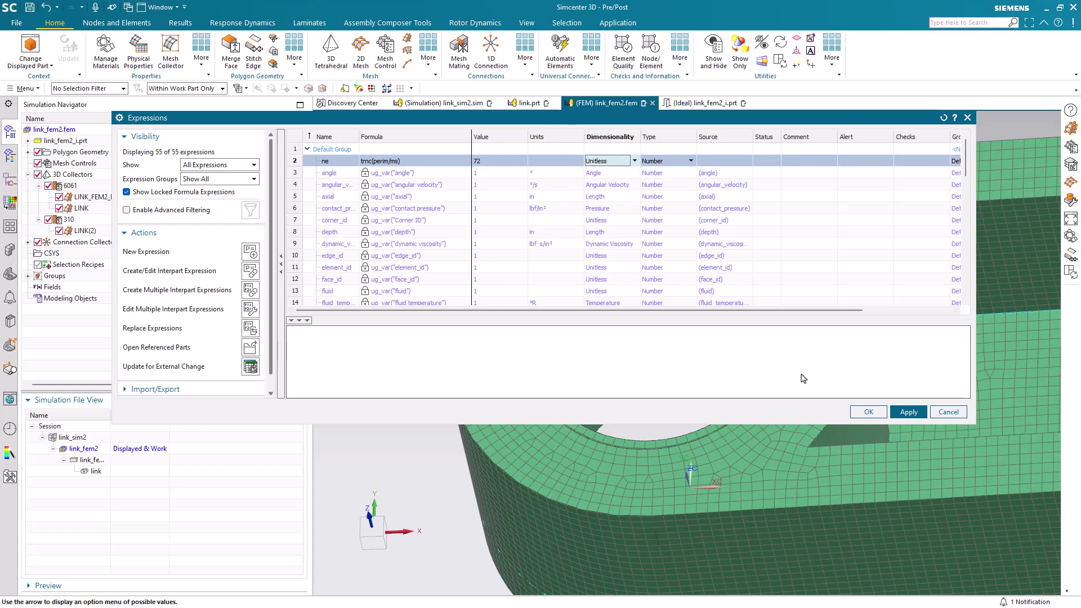
left_click(865, 412)
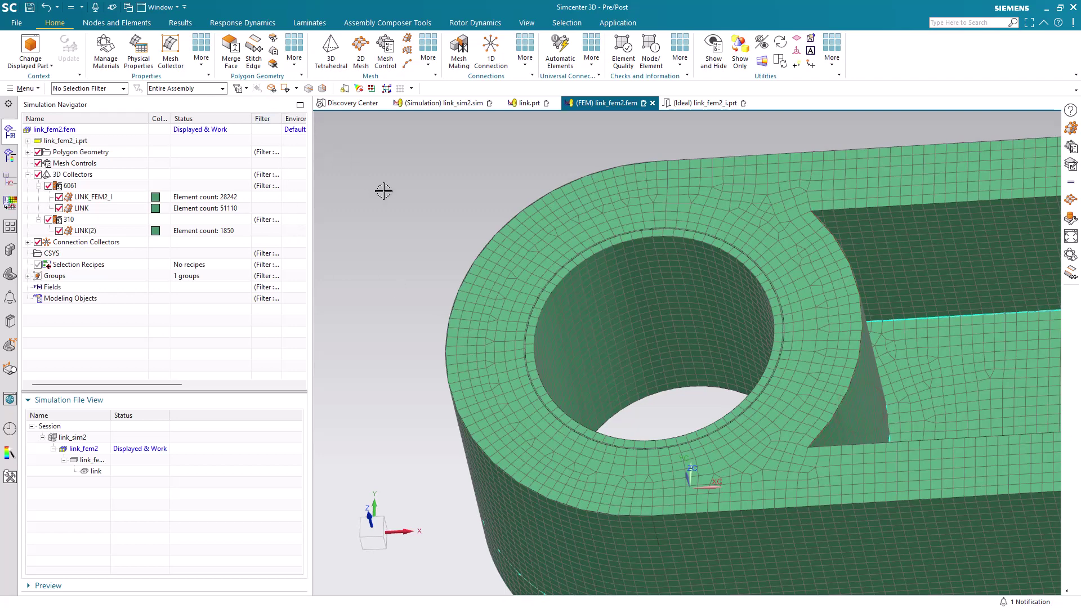
Hide the meshes of the 6061 collector while keeping the polygon geometry and the bushing mesh displayed
left_click(49, 185)
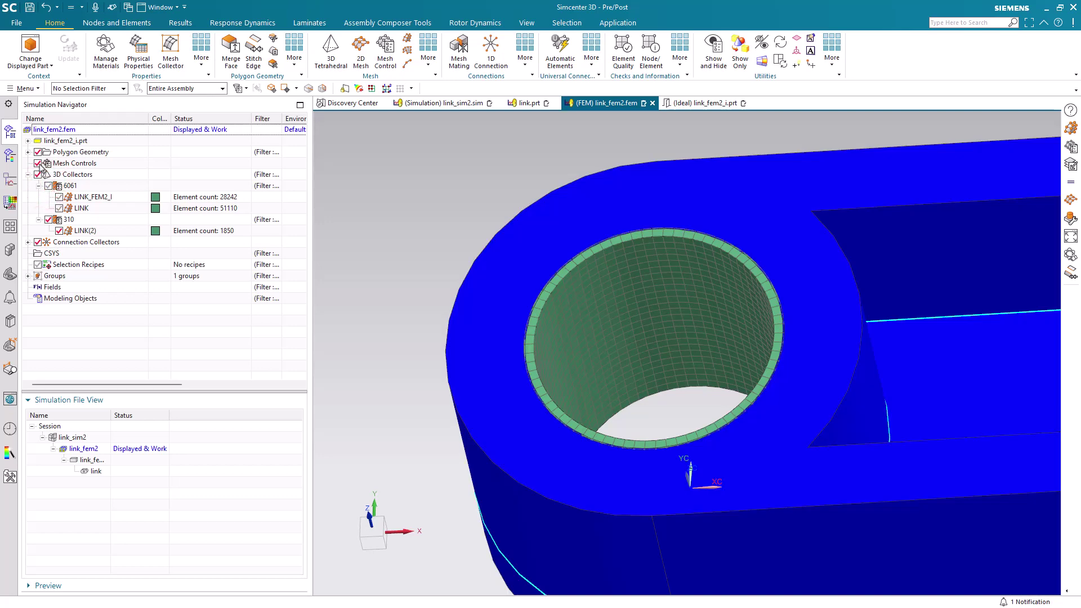
left_click(37, 152)
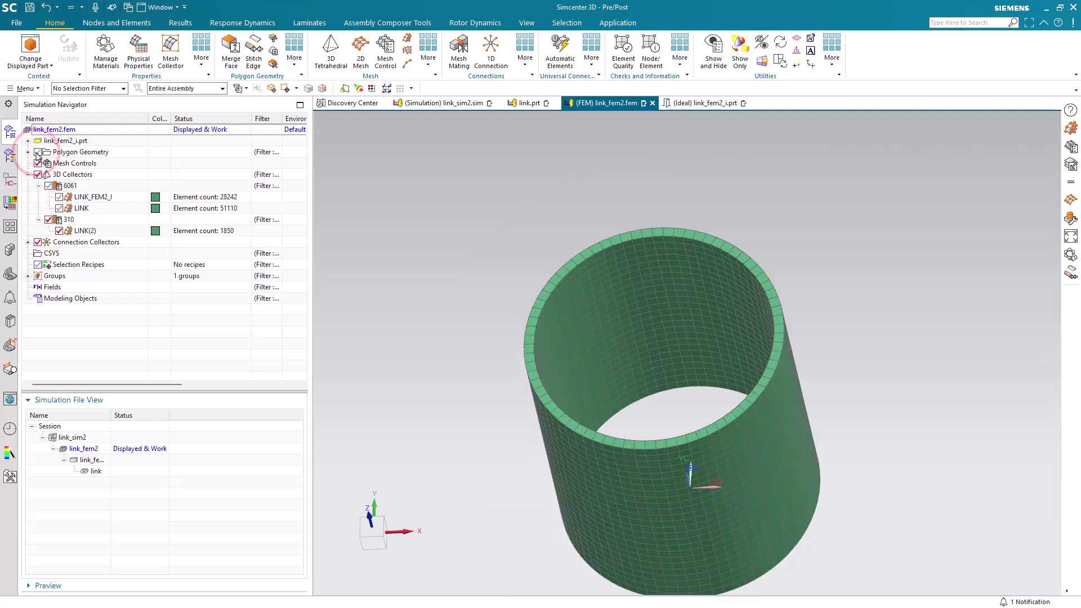
left_click(38, 152)
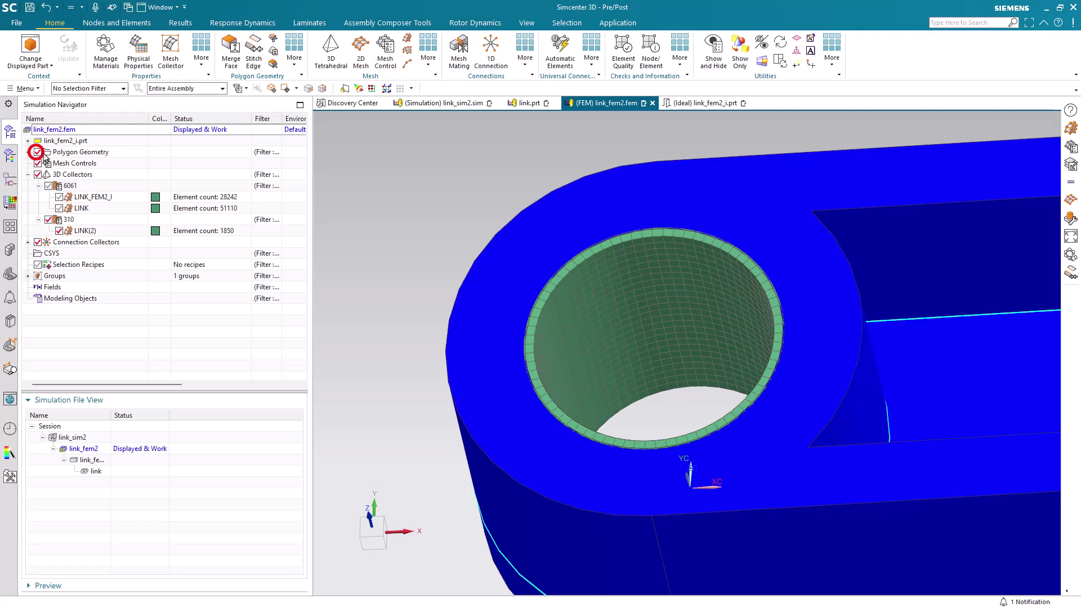
Create a Number on Edge mesh control on the bushing's inner circular edge, with the number of elements driven by the expression ne
left_click(386, 50)
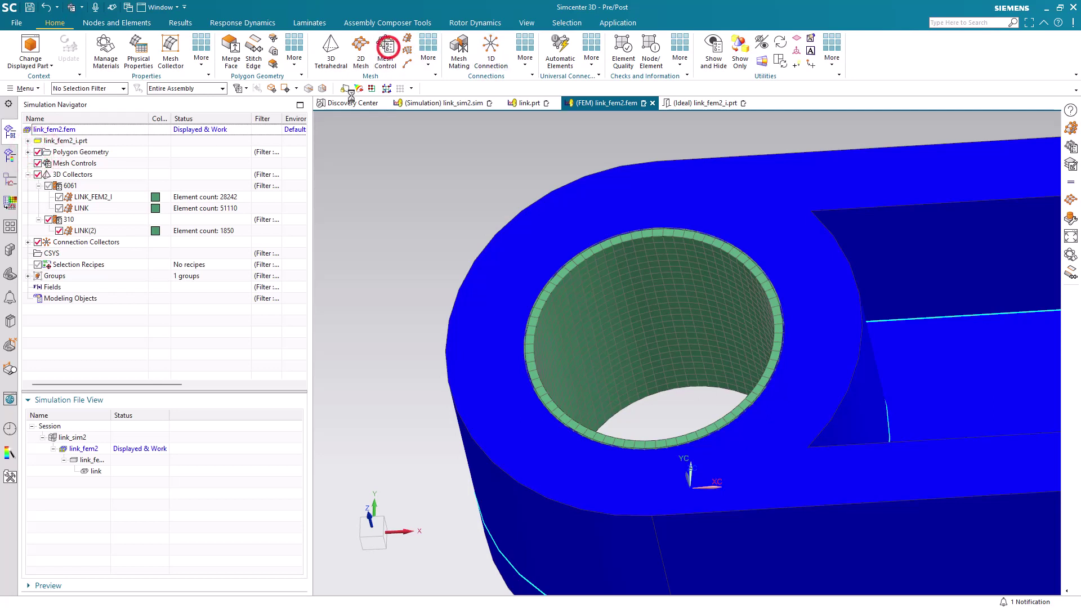
left_click(237, 137)
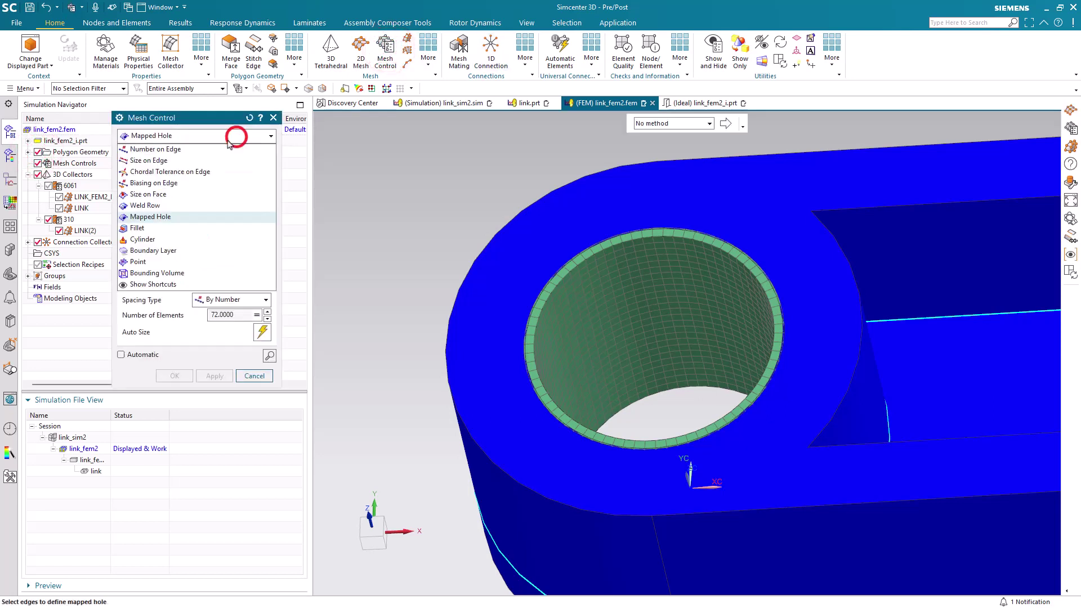
left_click(204, 150)
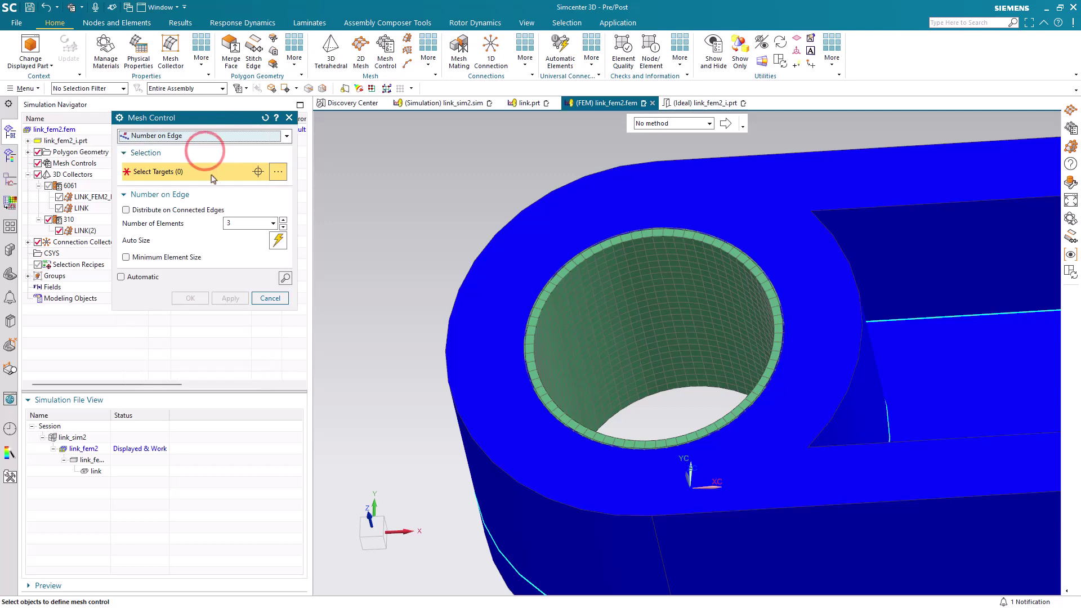
left_click(274, 224)
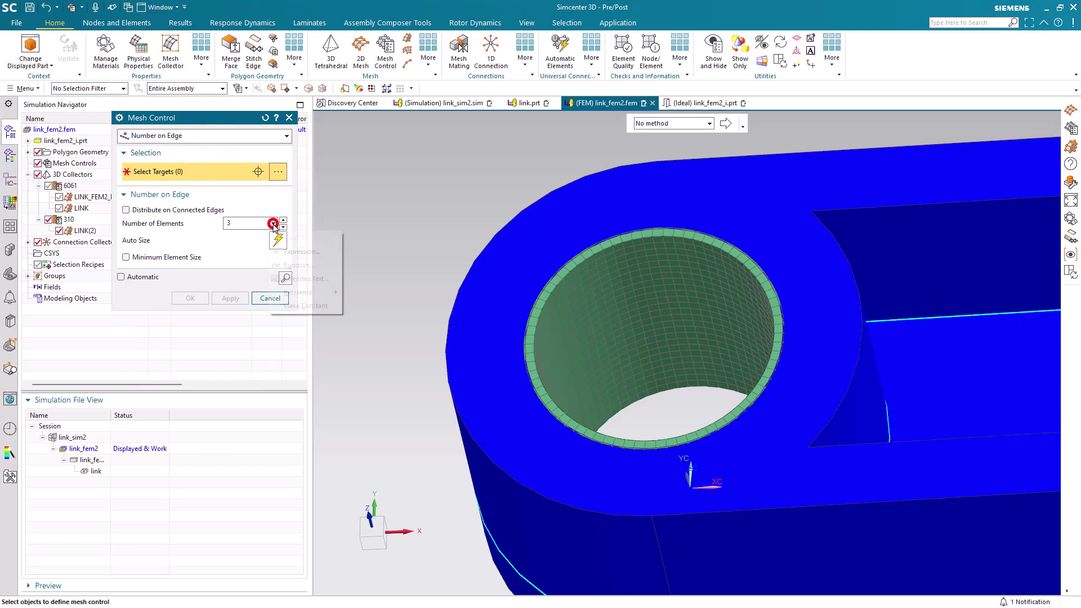
left_click(286, 241)
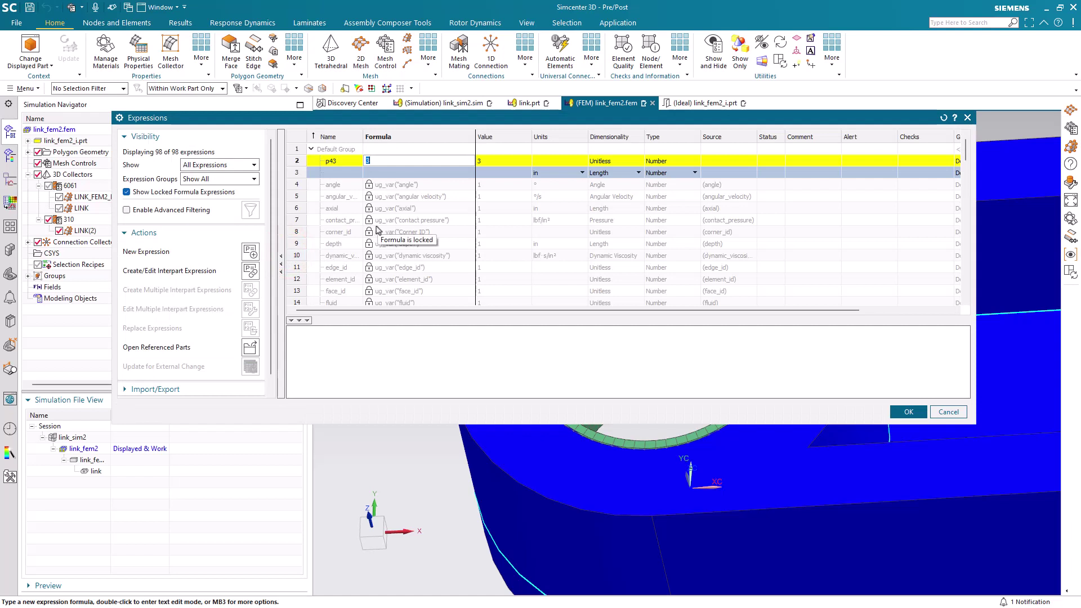
type("ne")
key("Return")
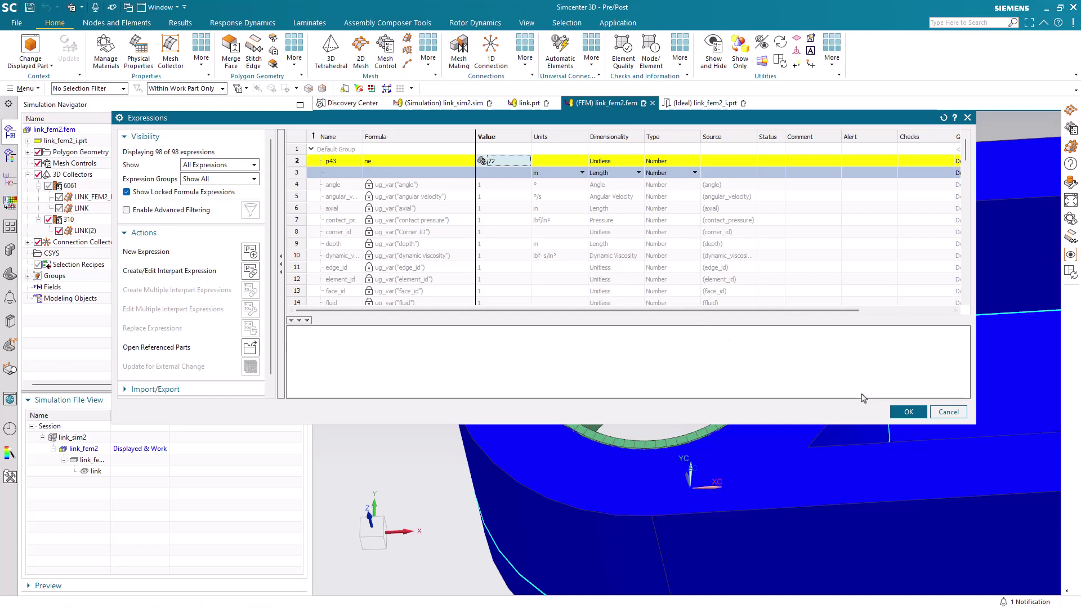
left_click(909, 411)
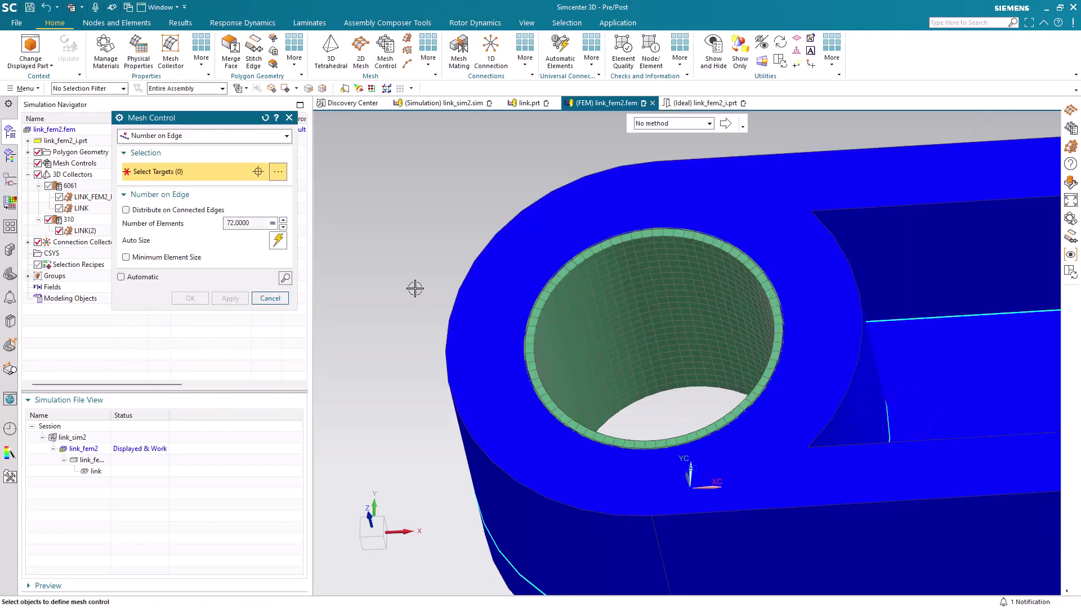
left_click(585, 264)
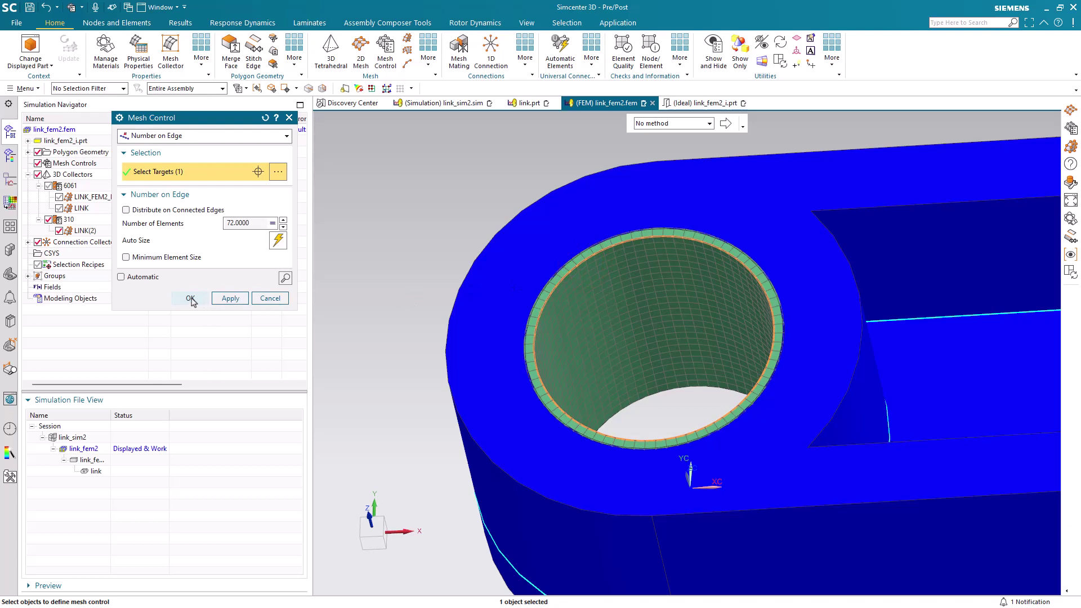
left_click(191, 298)
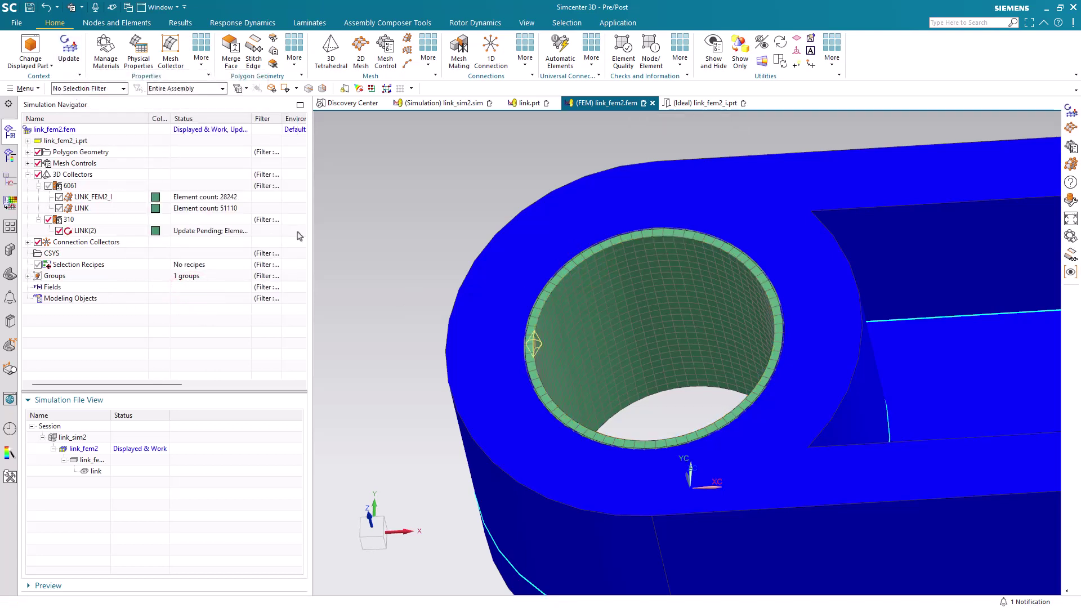
Hide the 310 mesh collector and the LINK (6) and LINK_FEM2_I (5) polygon bodies, leaving LINK_FEM2_I (7) displayed
left_click(49, 220)
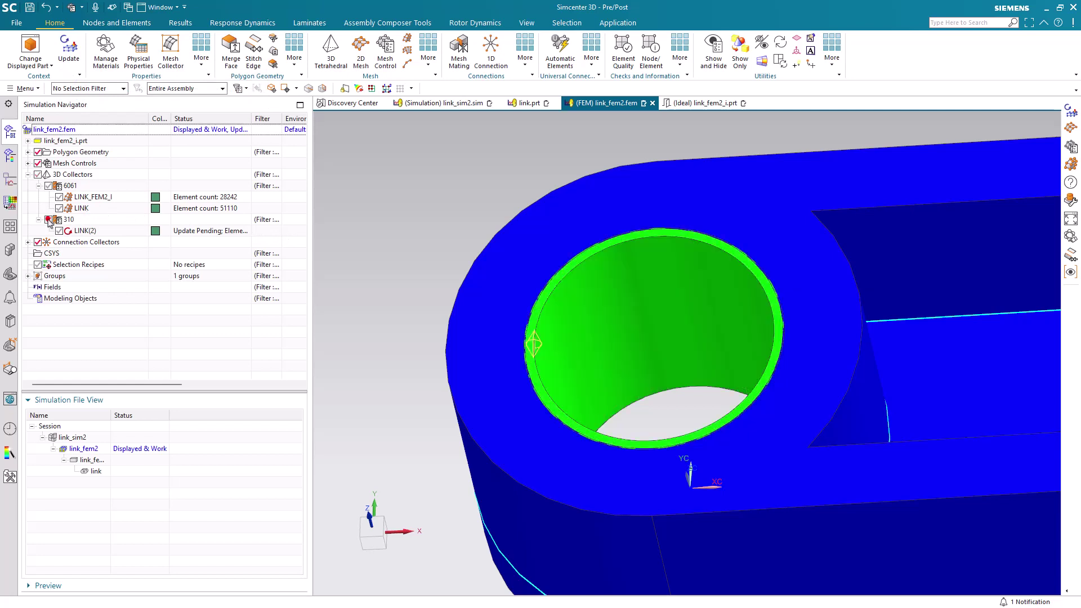
left_click(27, 153)
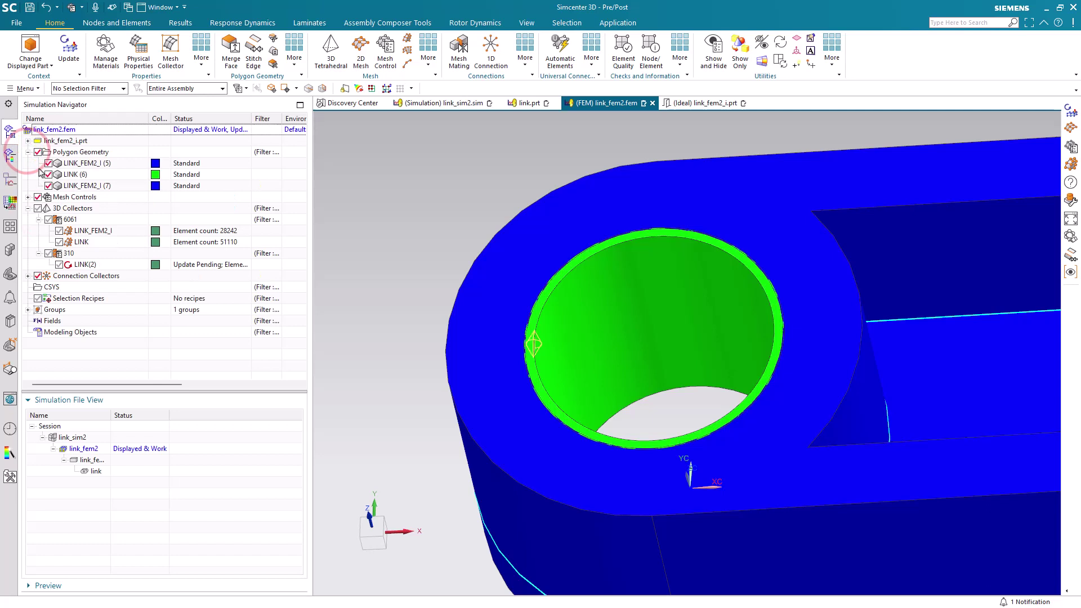
left_click(49, 175)
left_click(48, 186)
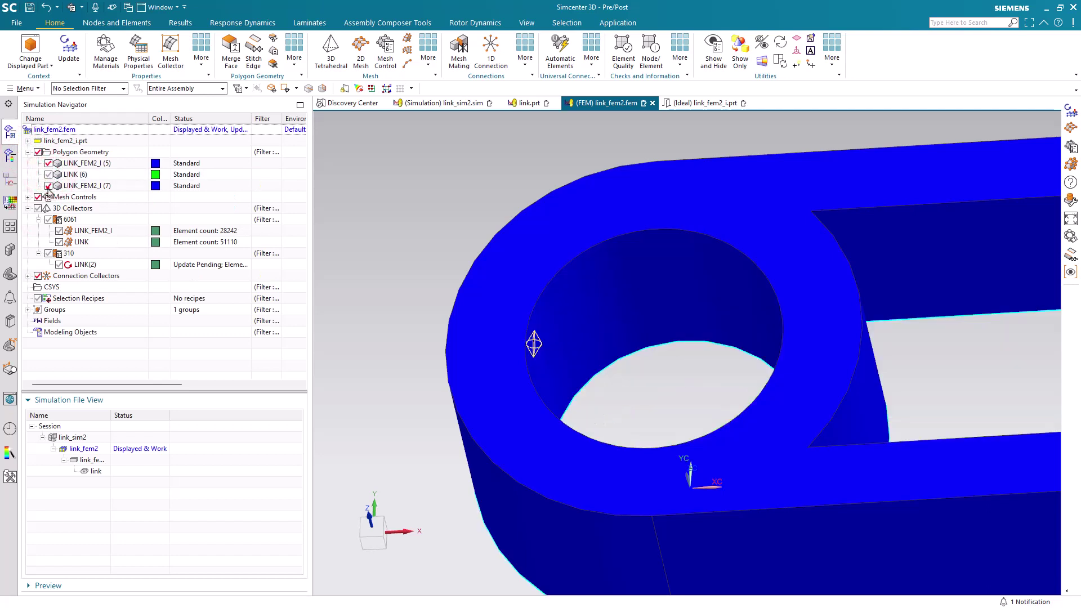
left_click(48, 186)
left_click(49, 163)
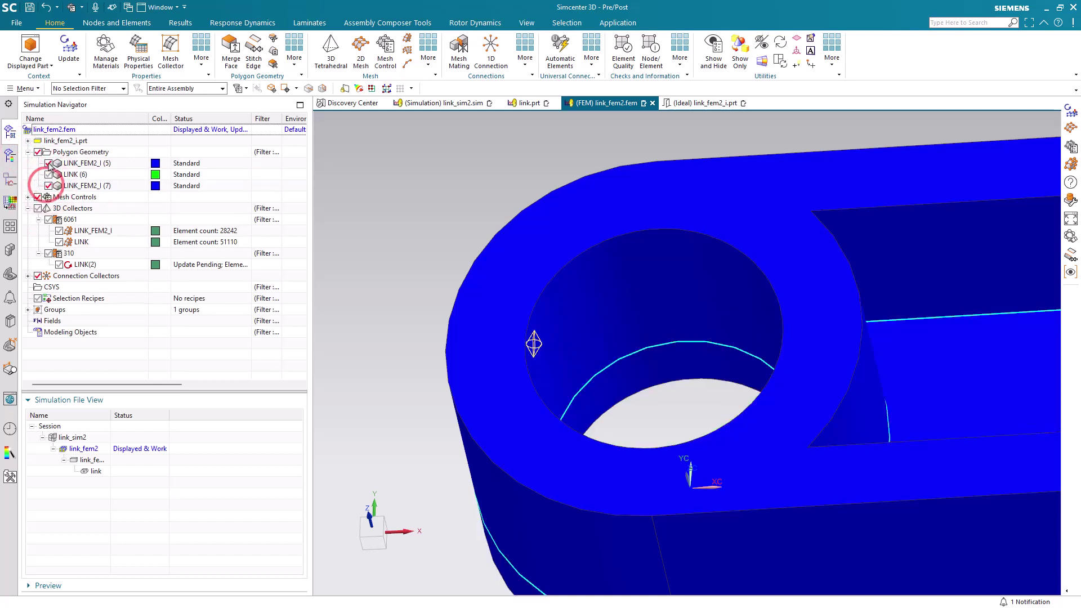
scroll(394, 265, "down", 2)
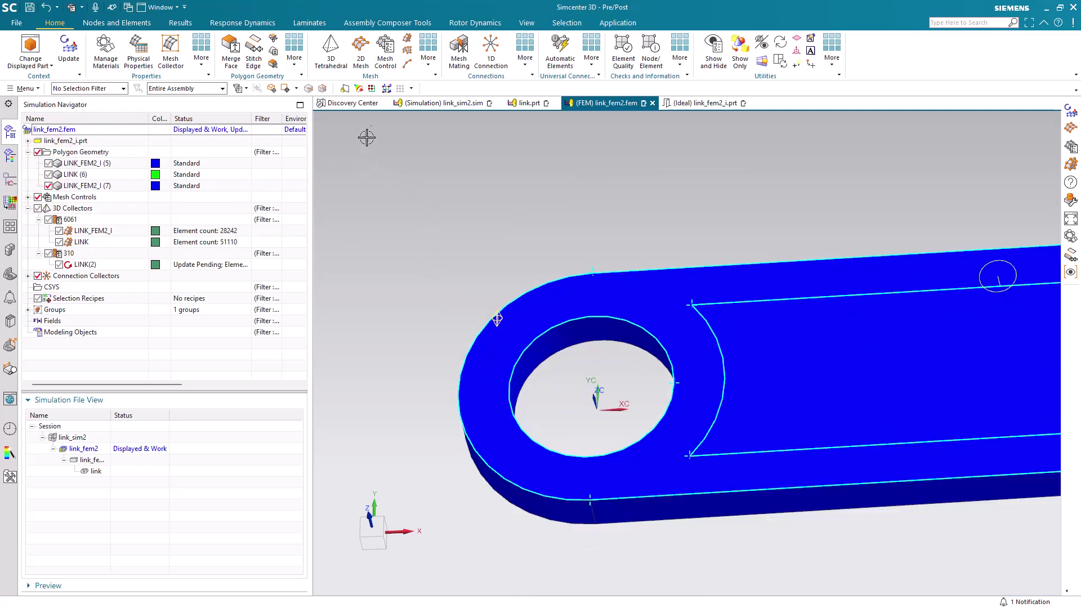
Create a Mapped Hole mesh control on the remaining body's hole edge with layer depth ms*2, 2 layers and number of elements ne
left_click(385, 52)
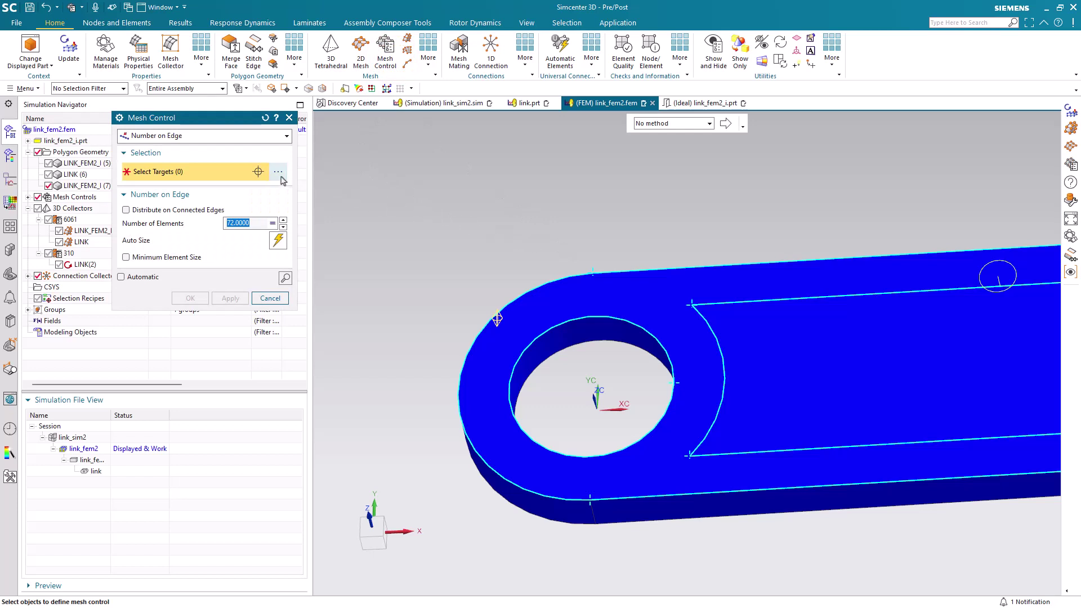
left_click(250, 137)
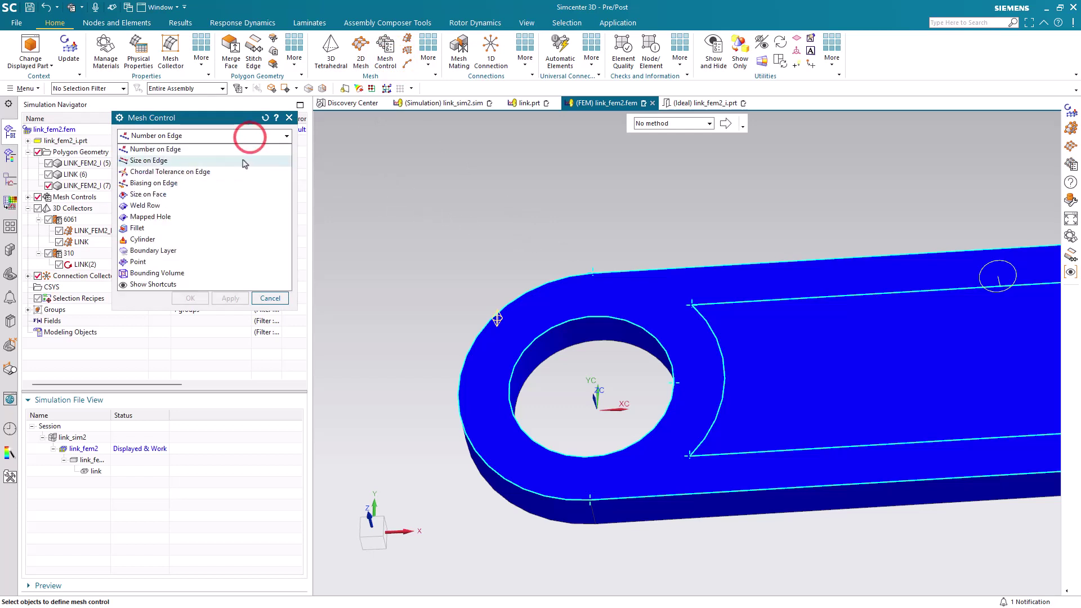
left_click(217, 215)
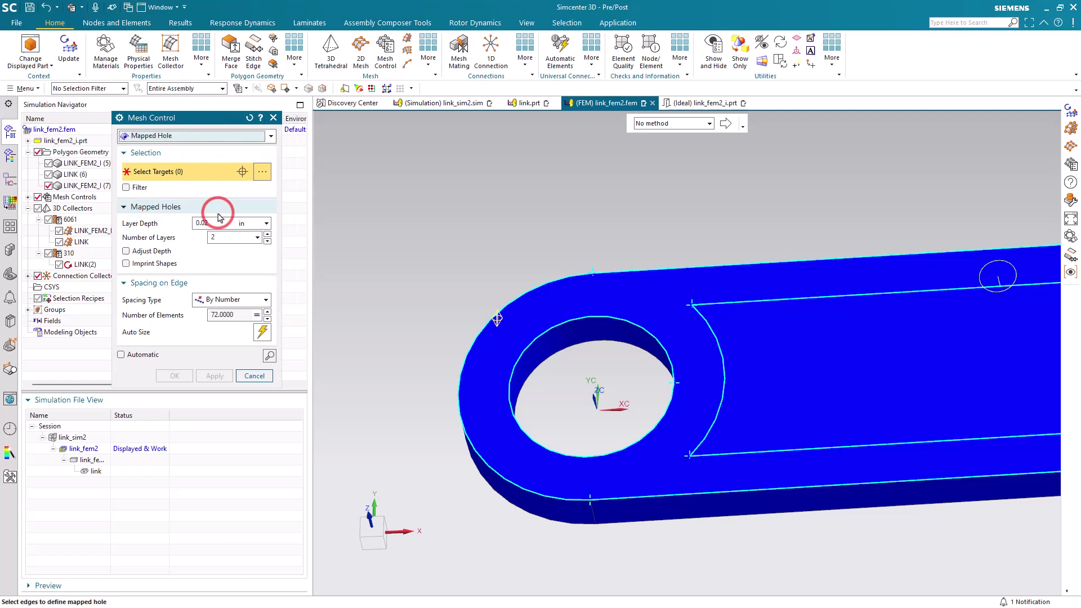
left_click(220, 222)
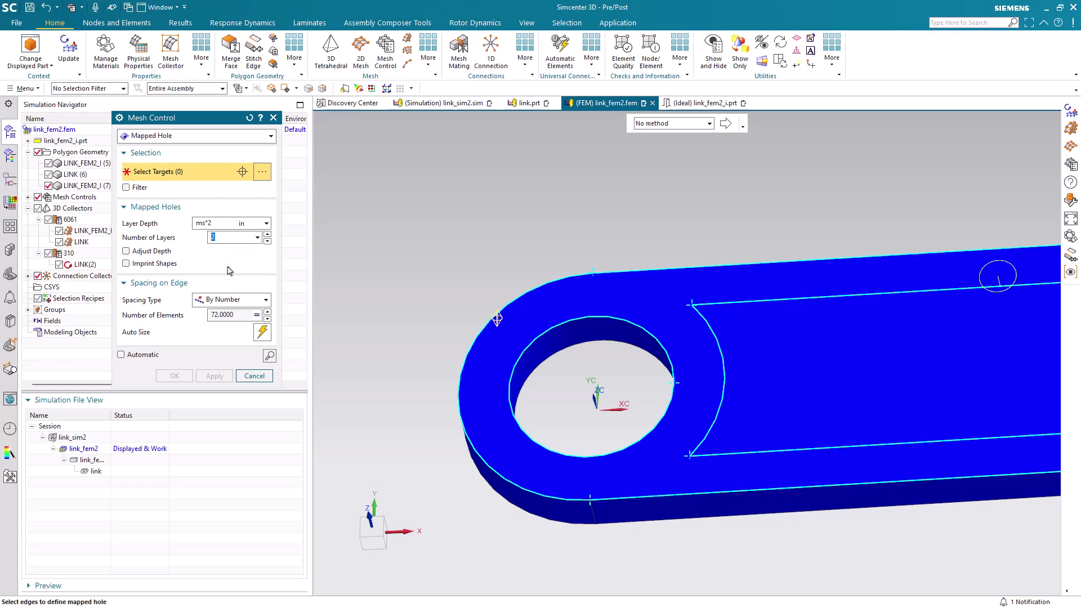
left_click(256, 317)
left_click(271, 344)
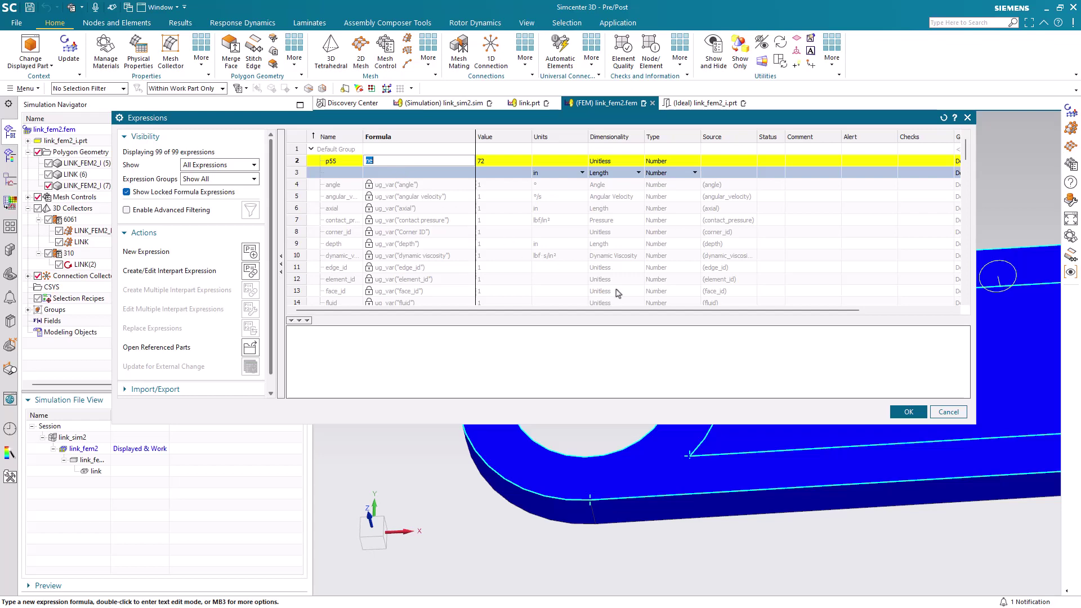
left_click(908, 410)
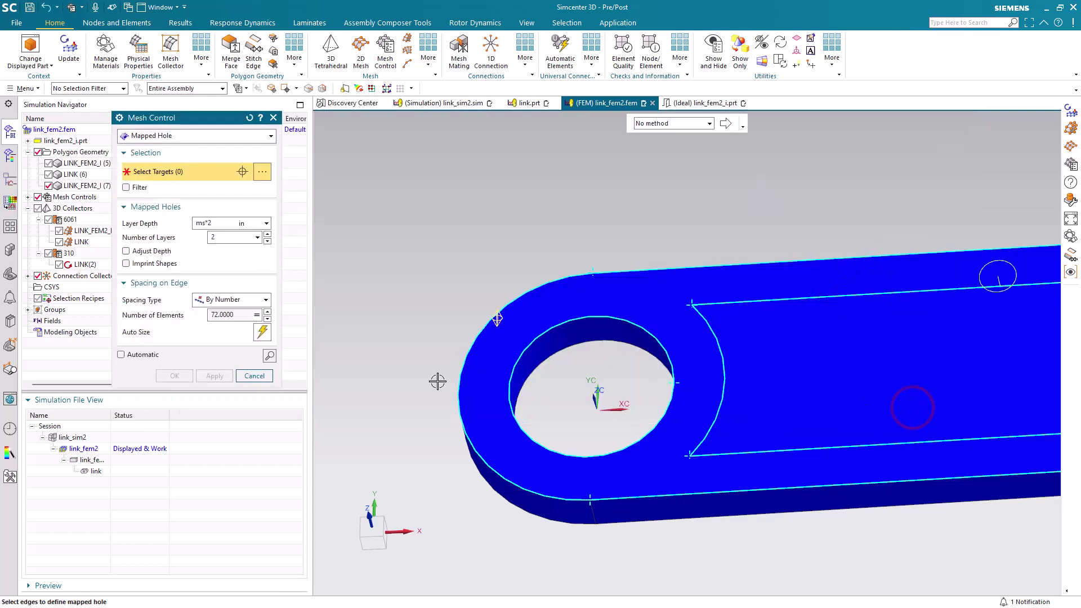
left_click(596, 317)
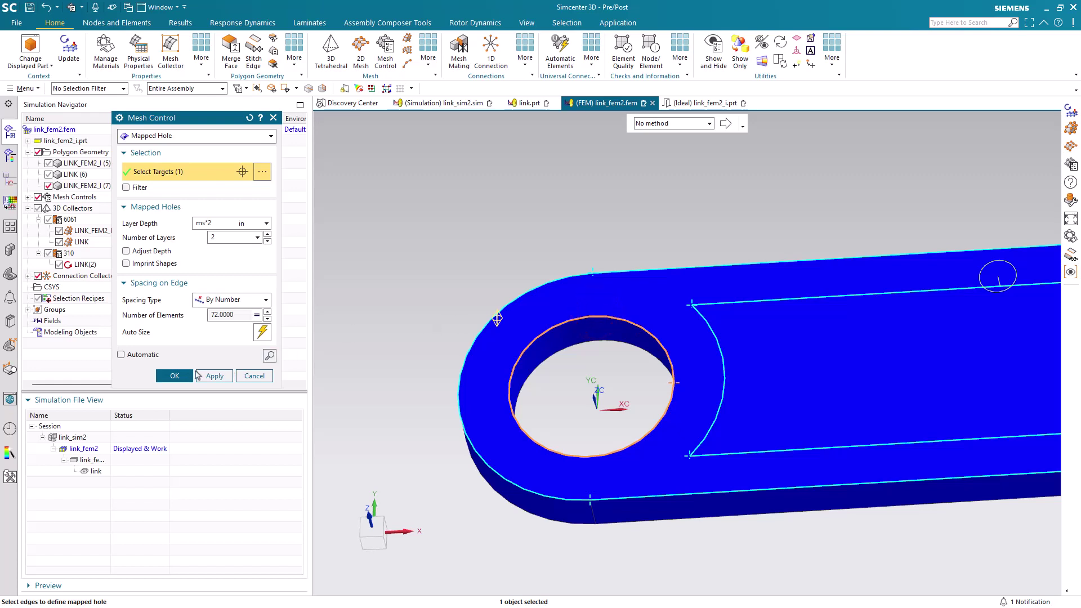
left_click(176, 375)
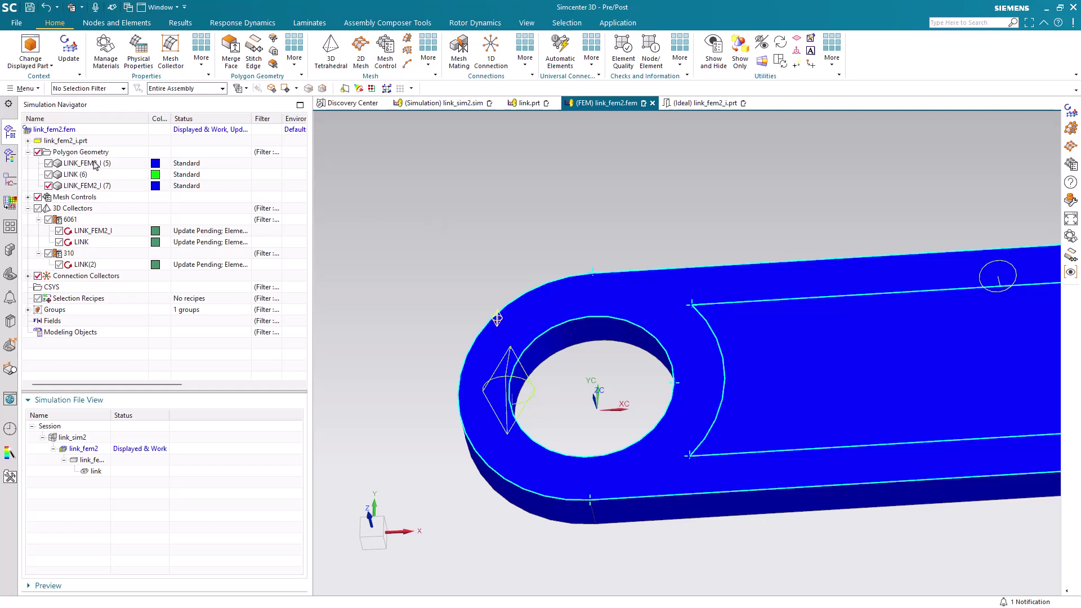
Redisplay all polygon bodies and 3D collectors, and update the finite element model with the new mesh controls
left_click(38, 152)
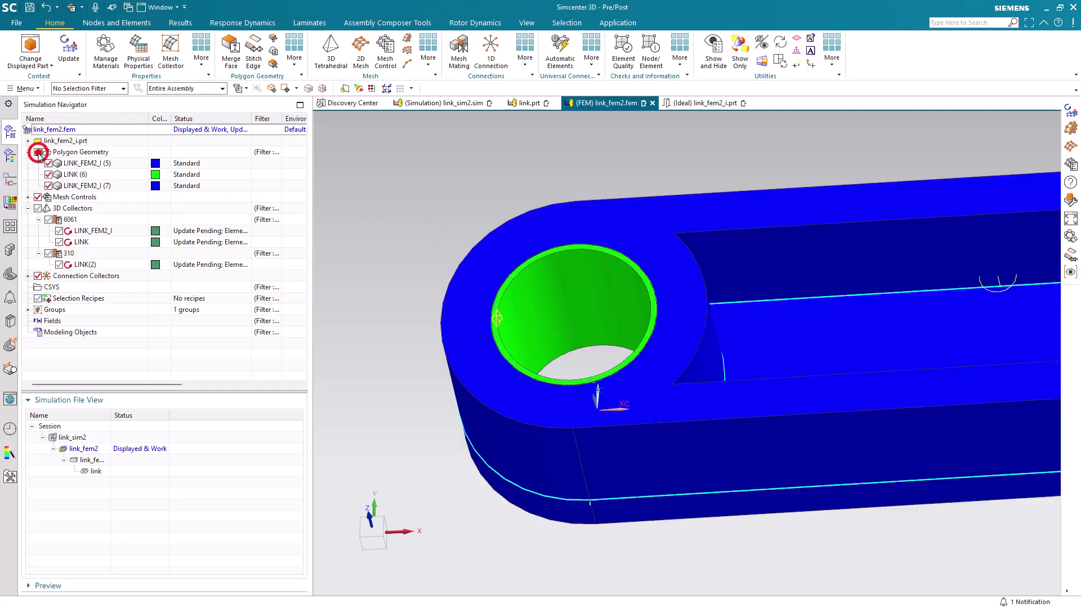
left_click(38, 208)
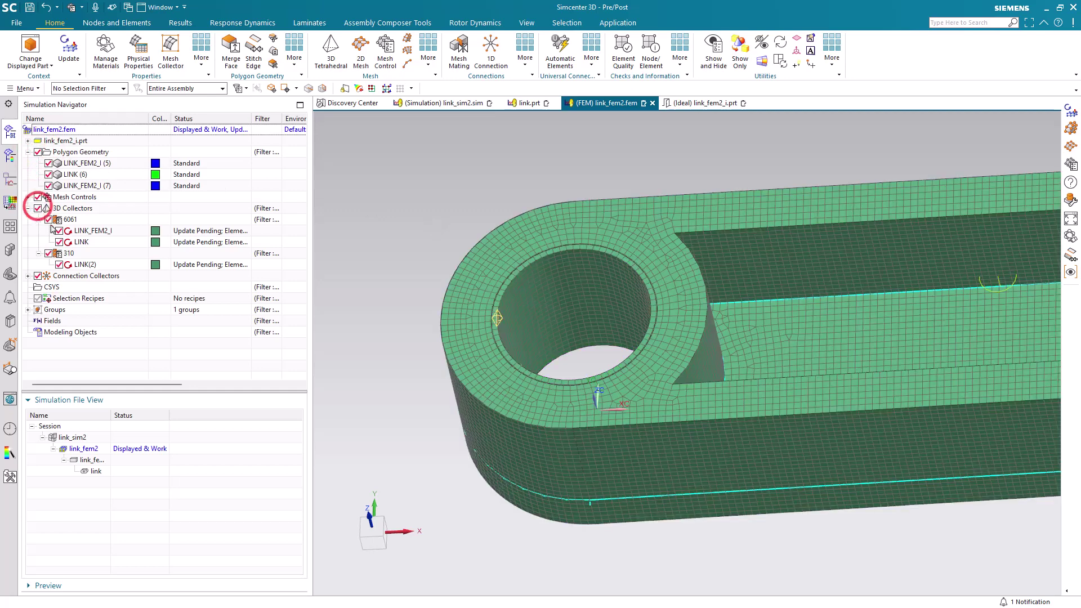
left_click(69, 46)
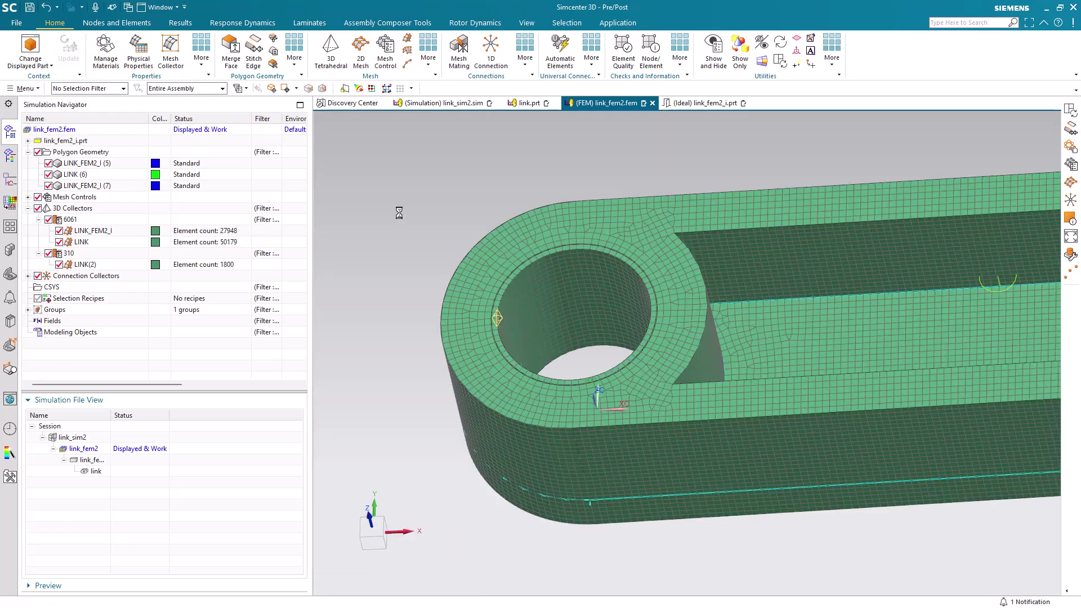
Inspect the updated mesh around the hole, highlighting the LINK(2) bushing mesh and the LINK mesh to compare their element alignment
scroll(673, 290, "up", 5)
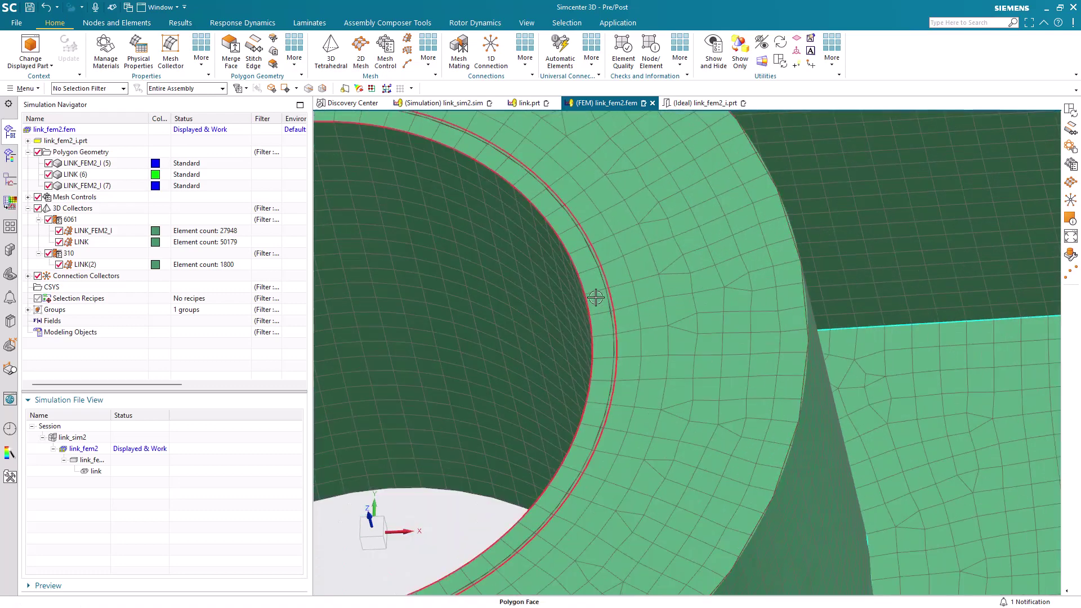
middle_click_drag(597, 302, 607, 321)
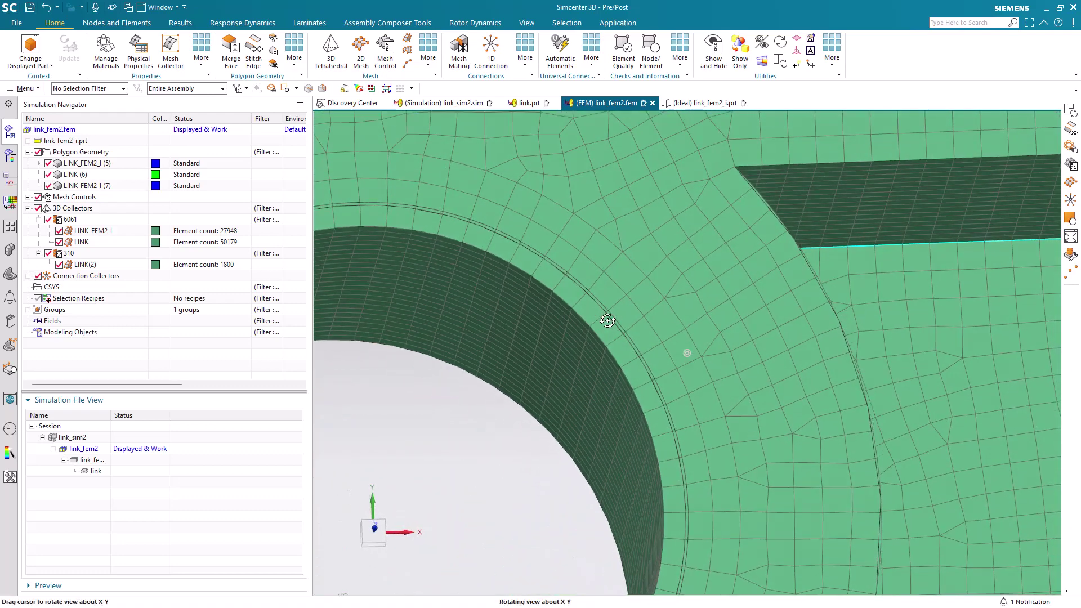
scroll(709, 257, "down", 5)
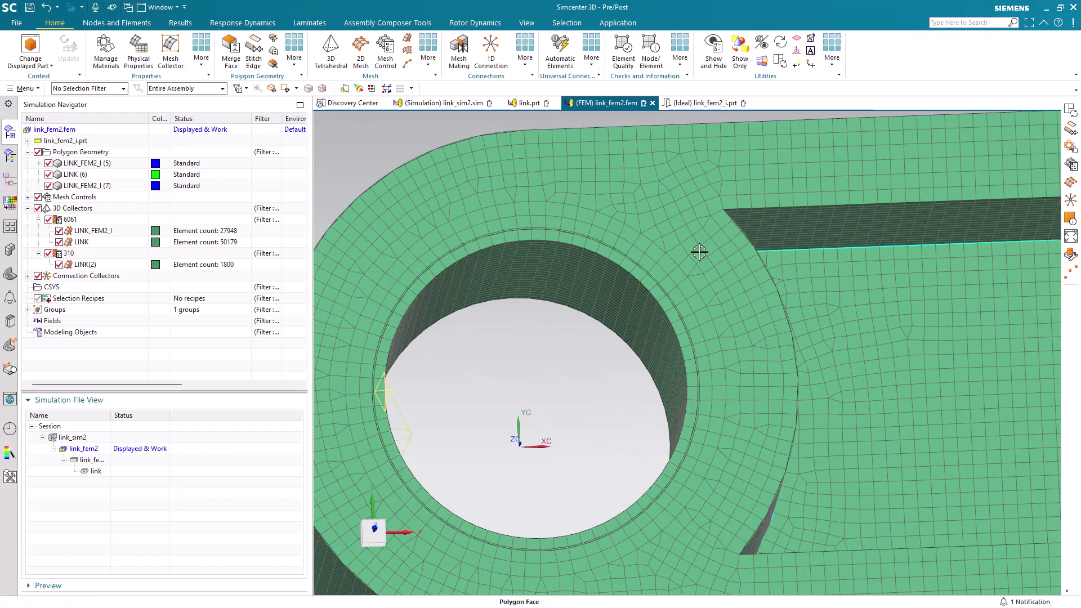
left_click(82, 264)
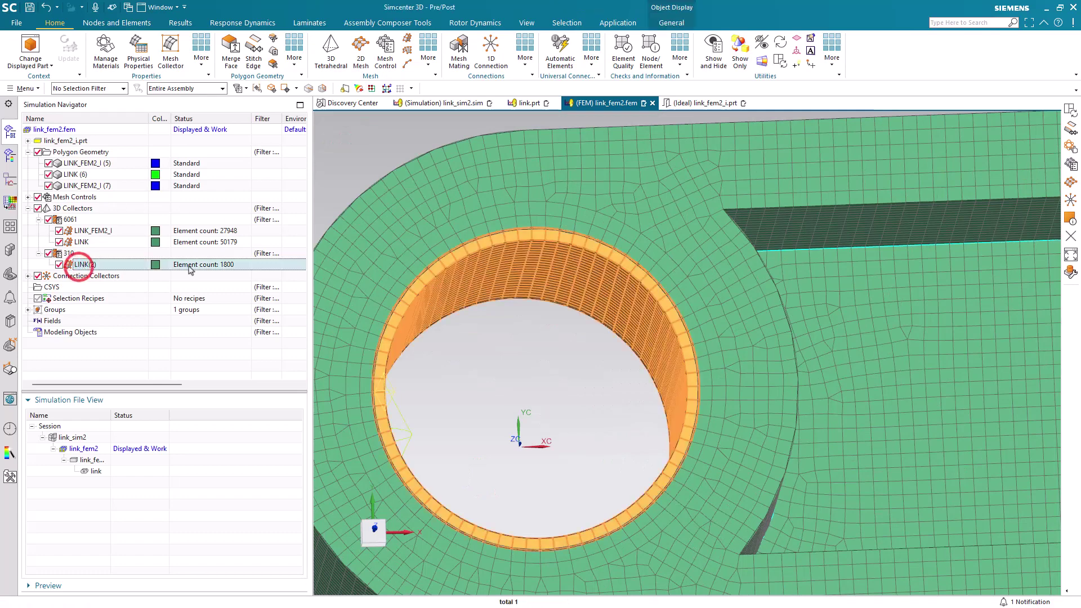
scroll(693, 365, "up", 3)
scroll(693, 365, "up", 3)
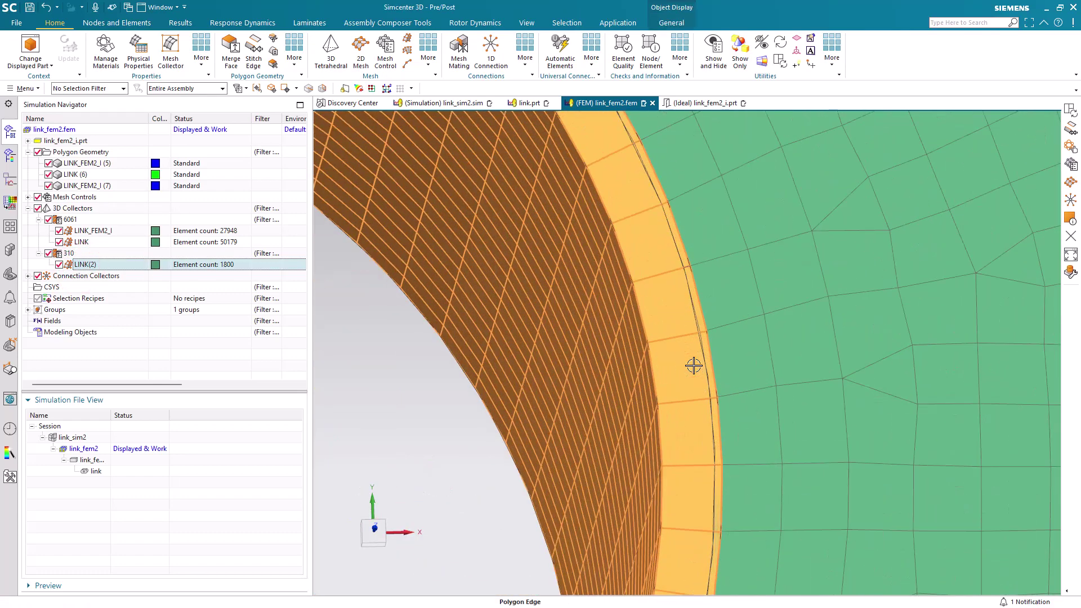
scroll(696, 365, "down", 5)
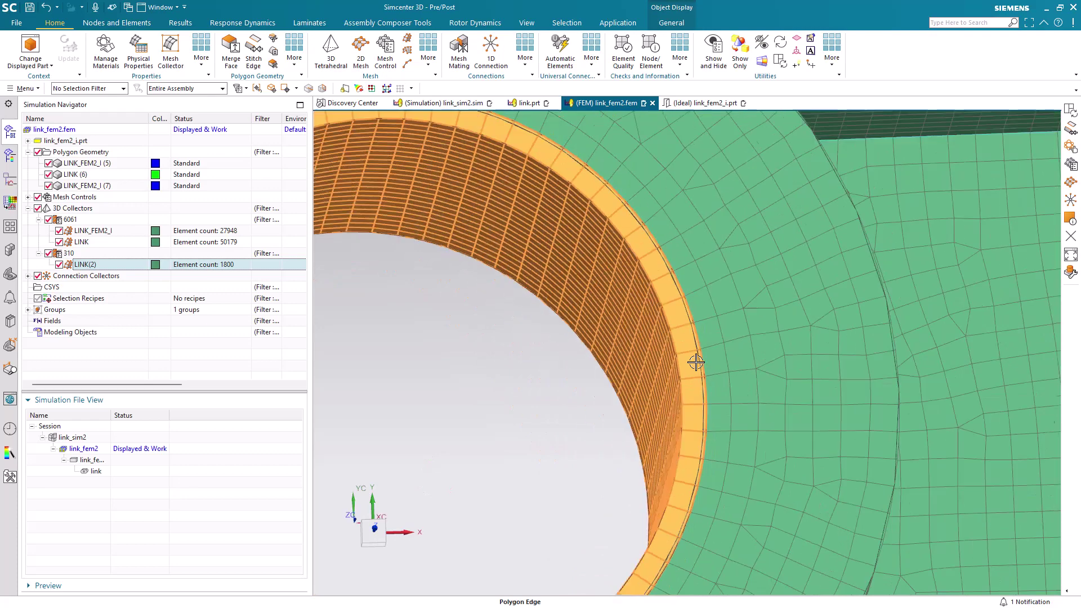
left_click(82, 243)
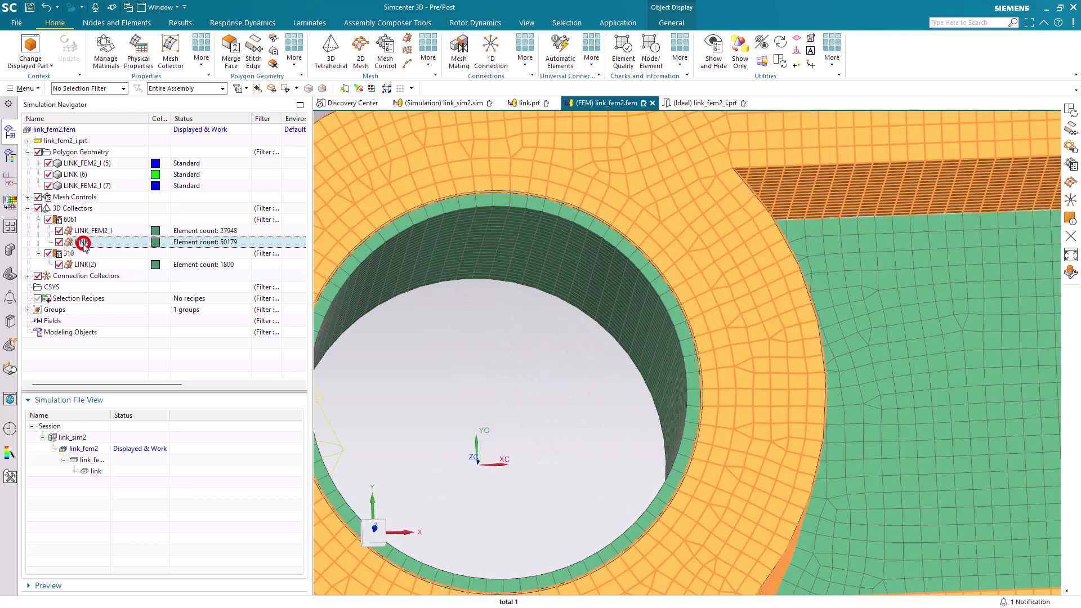
Clear the mesh highlight, make the link_sim2 simulation the displayed part, and solve Solution 1
scroll(622, 307, "down", 1)
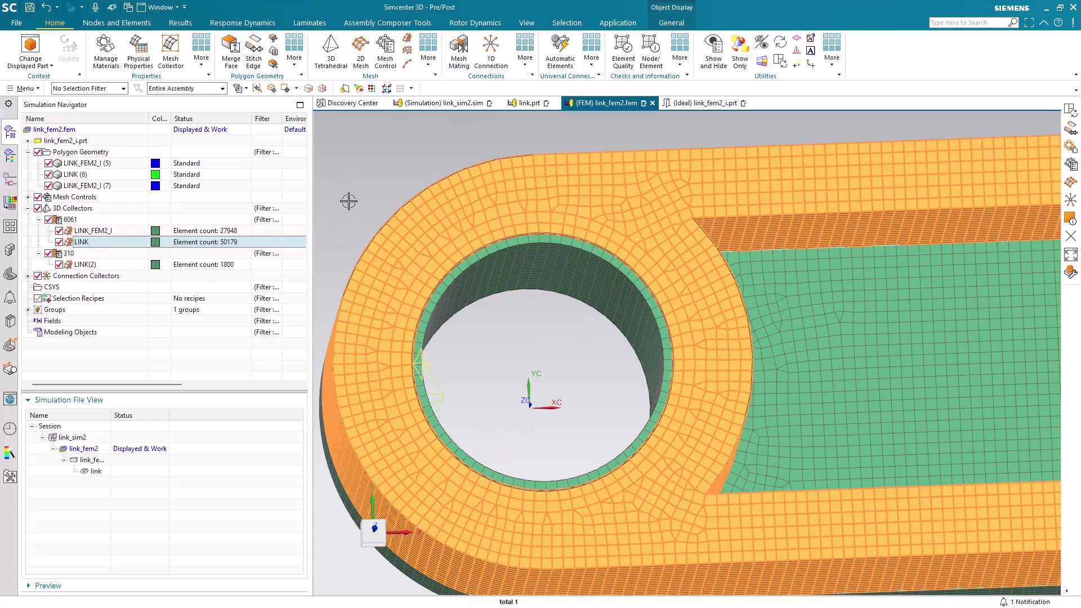
key("Escape")
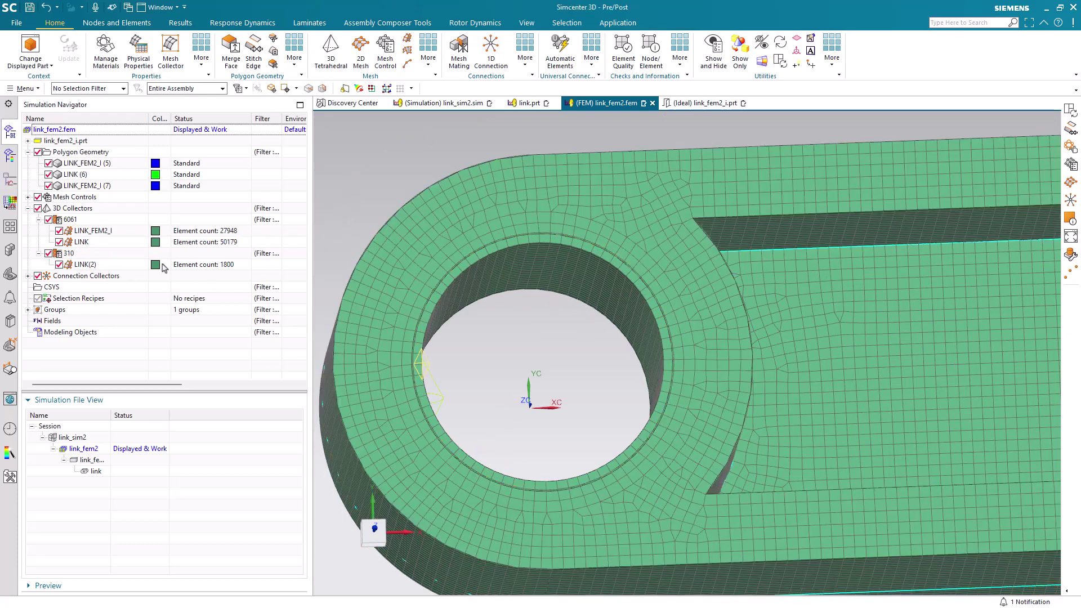
double_click(74, 437)
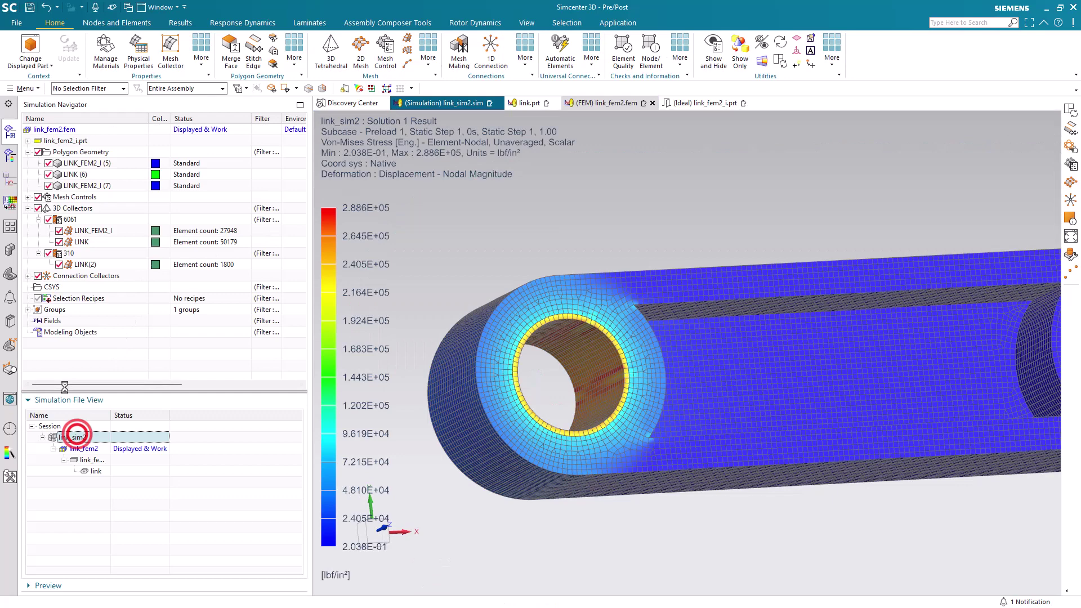
right_click(67, 265)
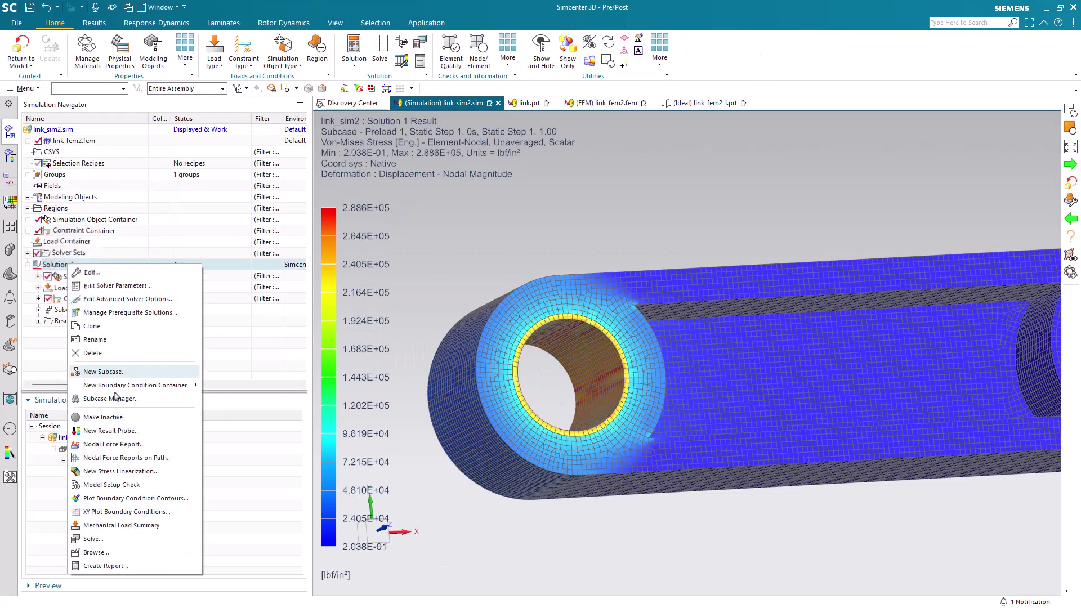
left_click(115, 540)
left_click(215, 276)
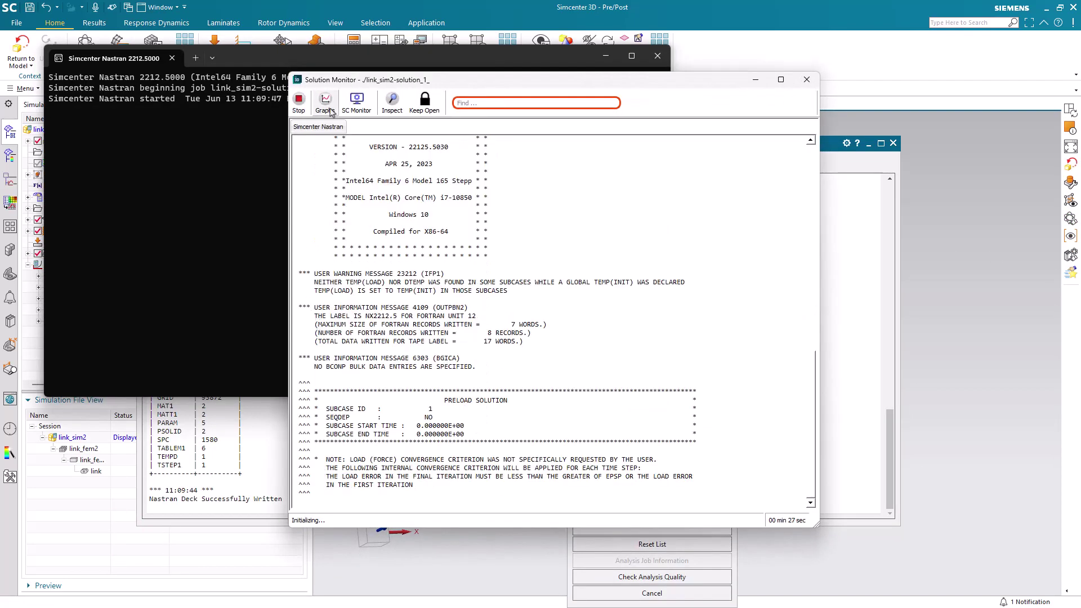
Monitor the solve with the Time Step Convergence graph, decline the message review, and close the information and analysis job windows
left_click(326, 103)
mouse_move(340, 124)
left_click(419, 124)
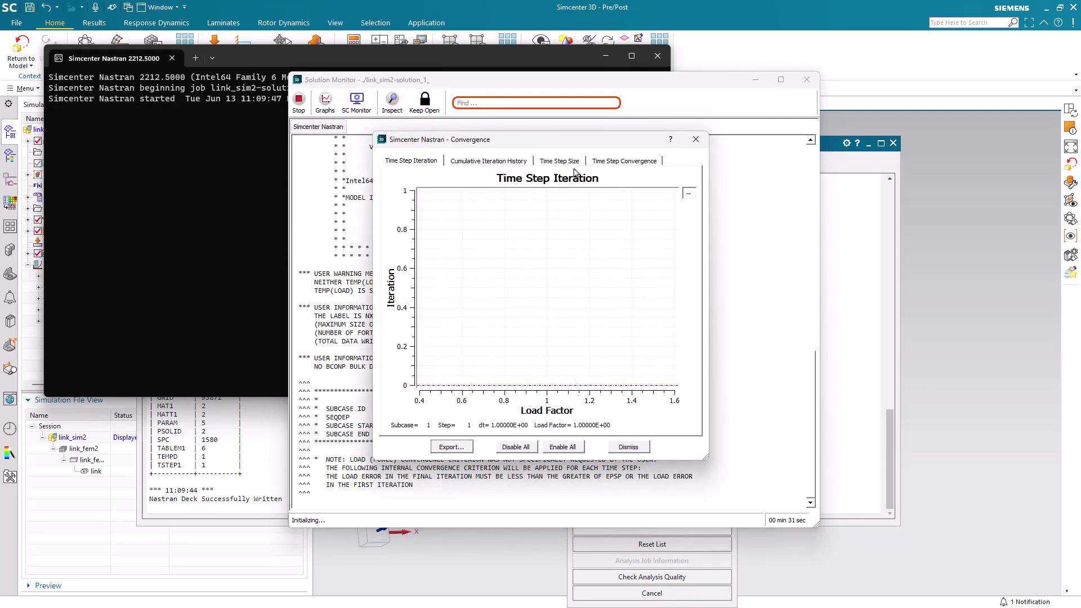
left_click(619, 162)
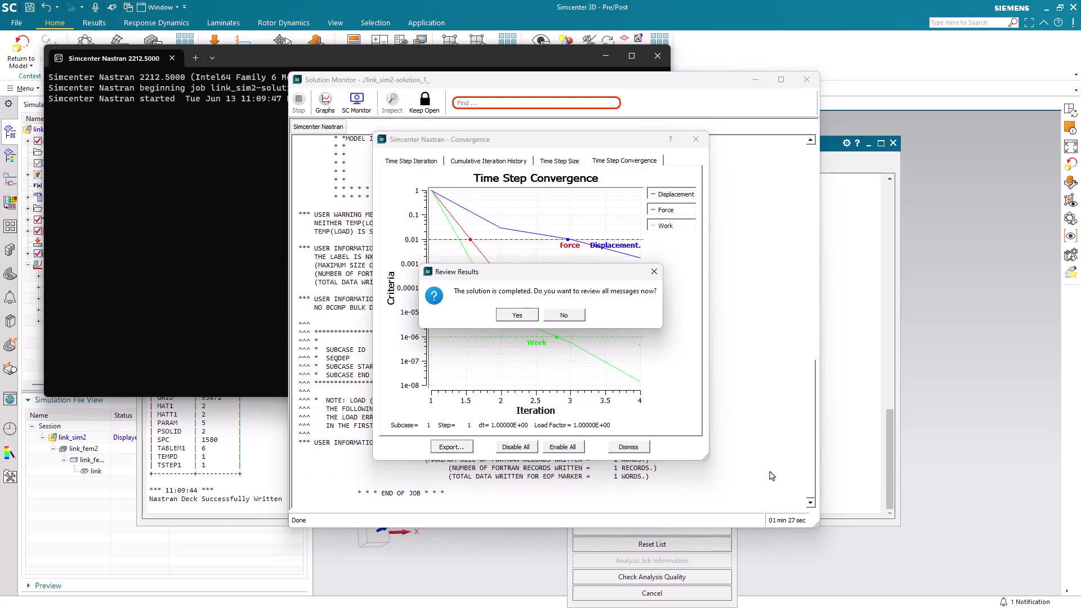
left_click(564, 315)
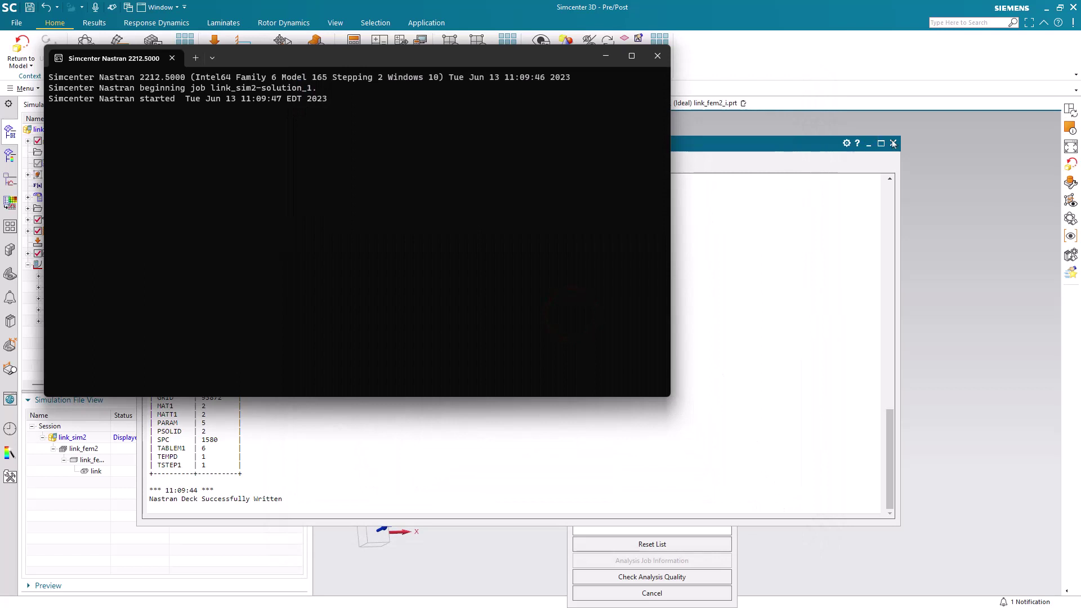
left_click(894, 144)
left_click(634, 592)
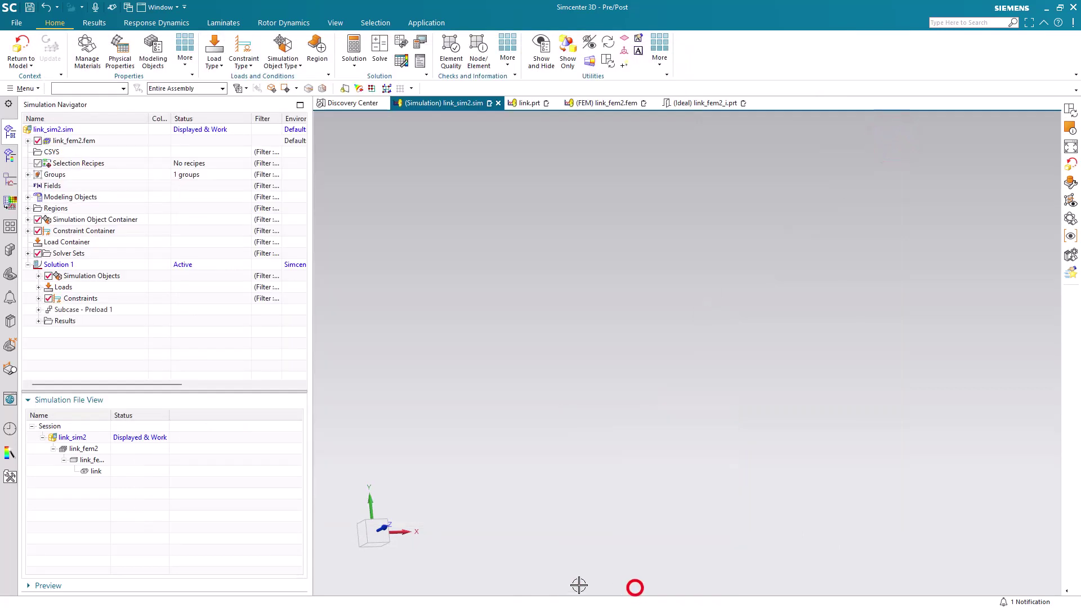
Load Solution 1's structural results and plot the nodal displacement contour for Static Step 1
left_click(38, 320)
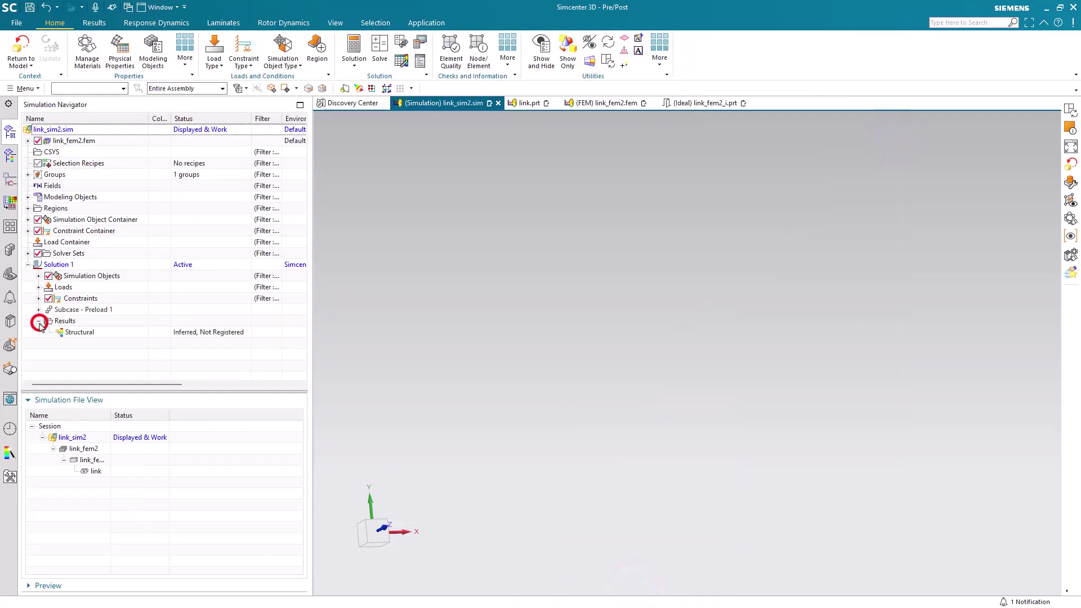
double_click(74, 336)
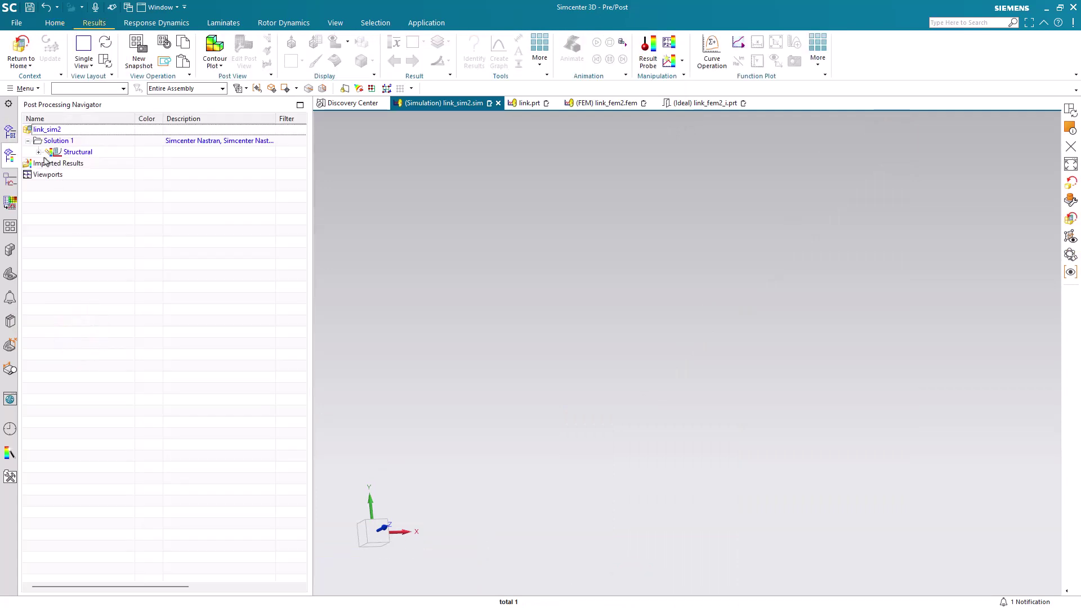
left_click(38, 152)
left_click(50, 163)
left_click(87, 175)
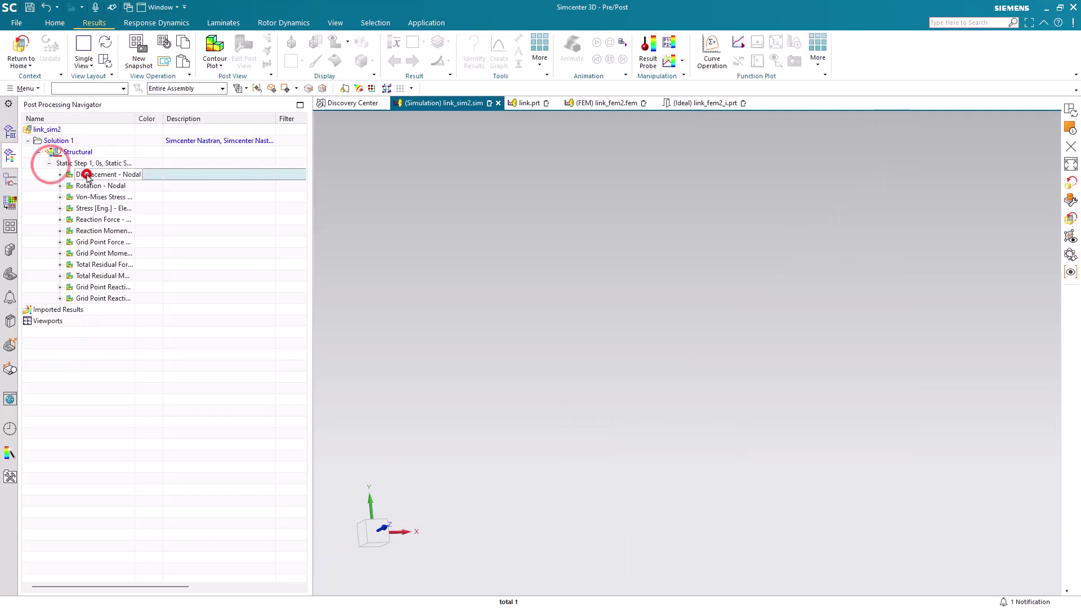
double_click(87, 174)
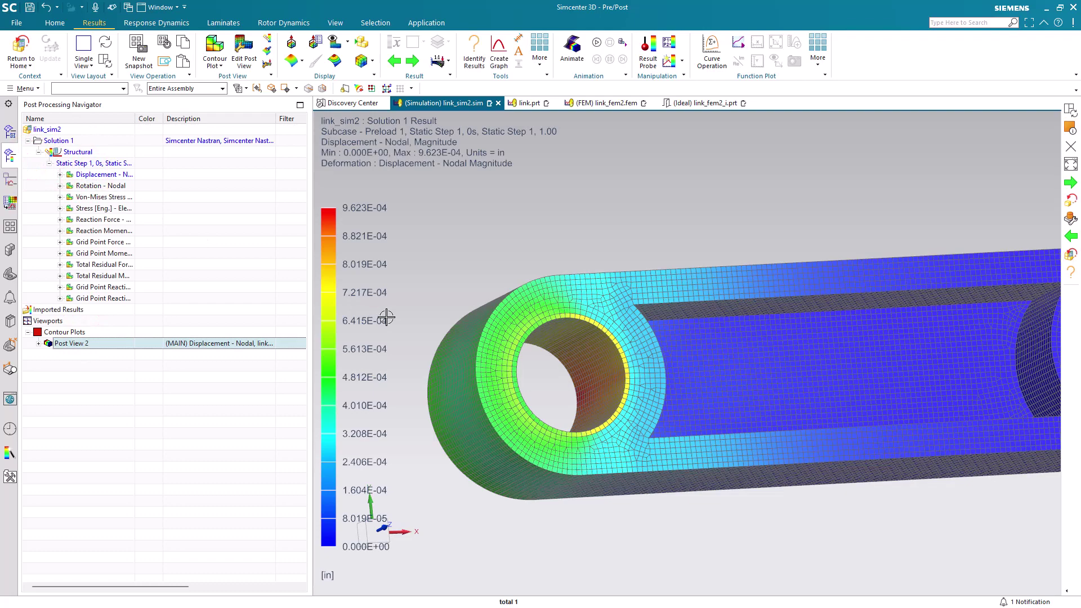
middle_click_drag(386, 318, 370, 294)
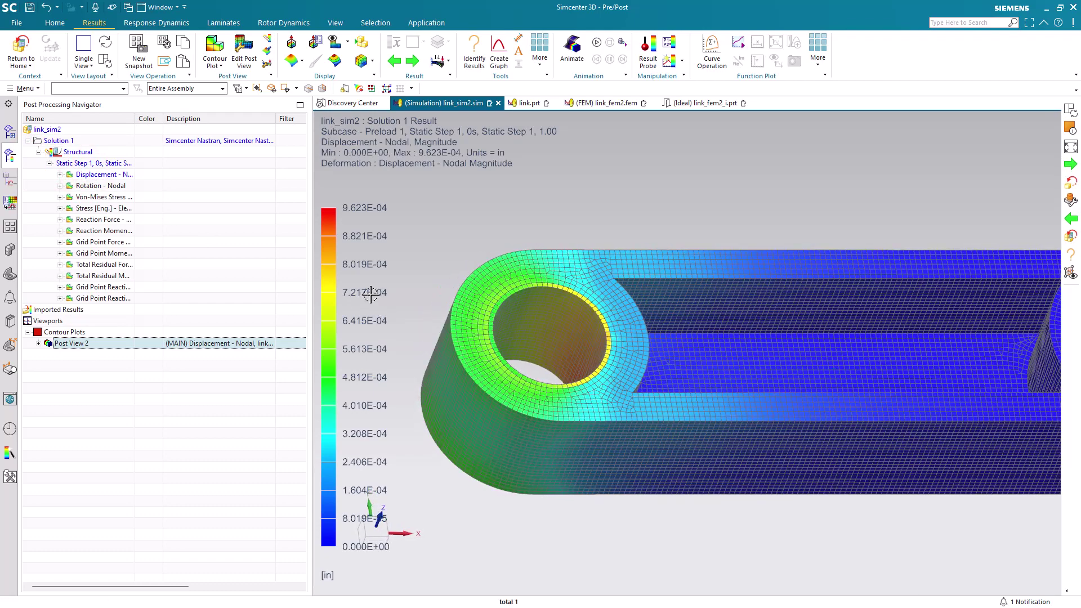
Plot the element-nodal Von-Mises stress and examine the stress distribution around the bushing bore
double_click(107, 200)
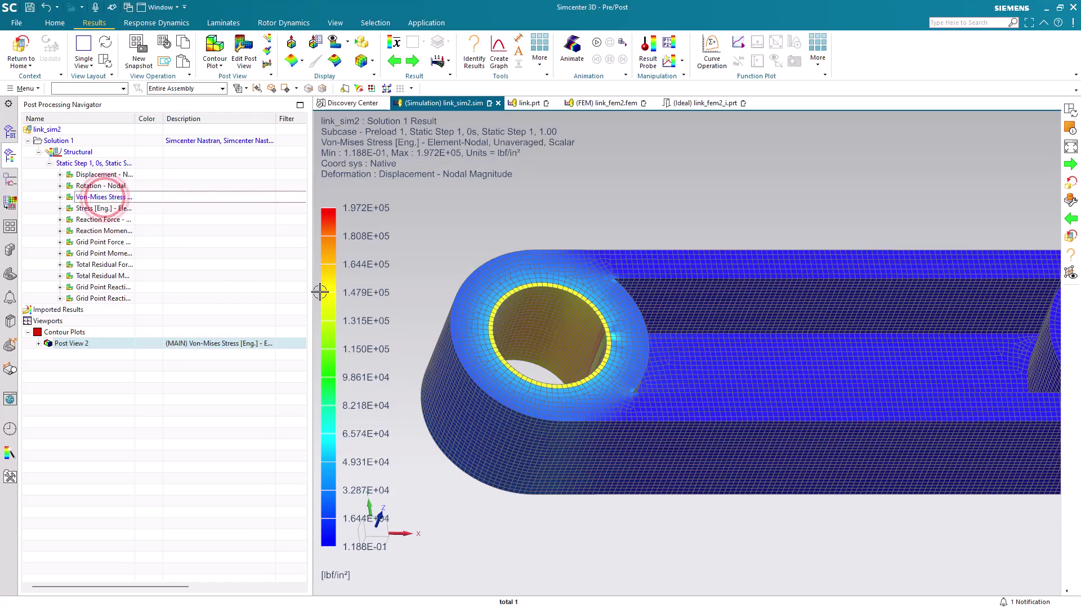
mouse_move(430, 279)
middle_mouse_down()
mouse_move(453, 303)
mouse_move(391, 324)
mouse_move(458, 289)
mouse_move(467, 307)
mouse_move(453, 302)
middle_mouse_up()
scroll(656, 406, "up", 5)
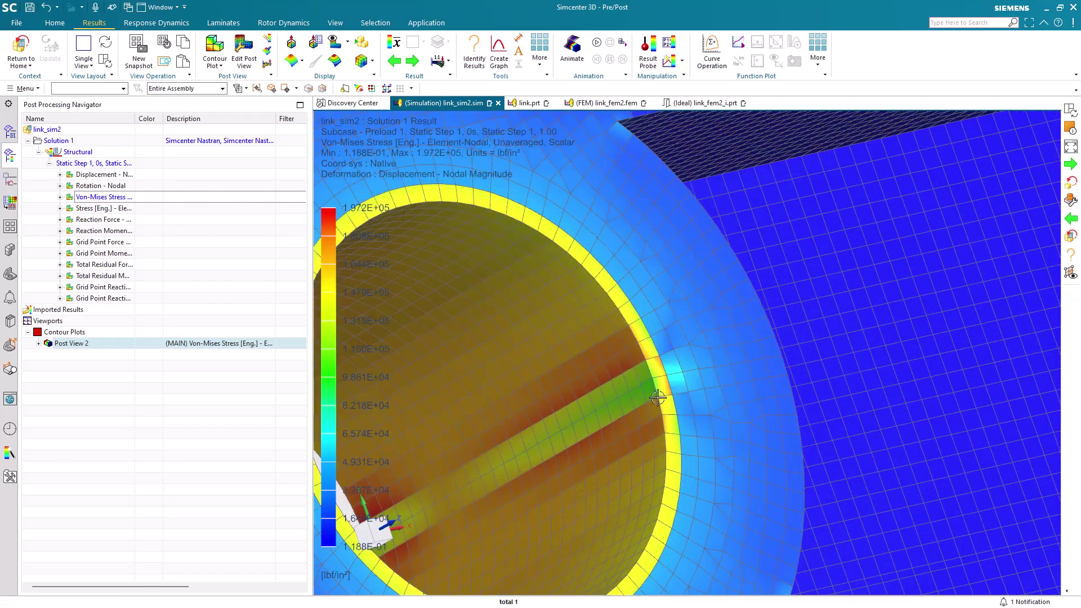
scroll(657, 398, "up", 2)
scroll(647, 397, "down", 6)
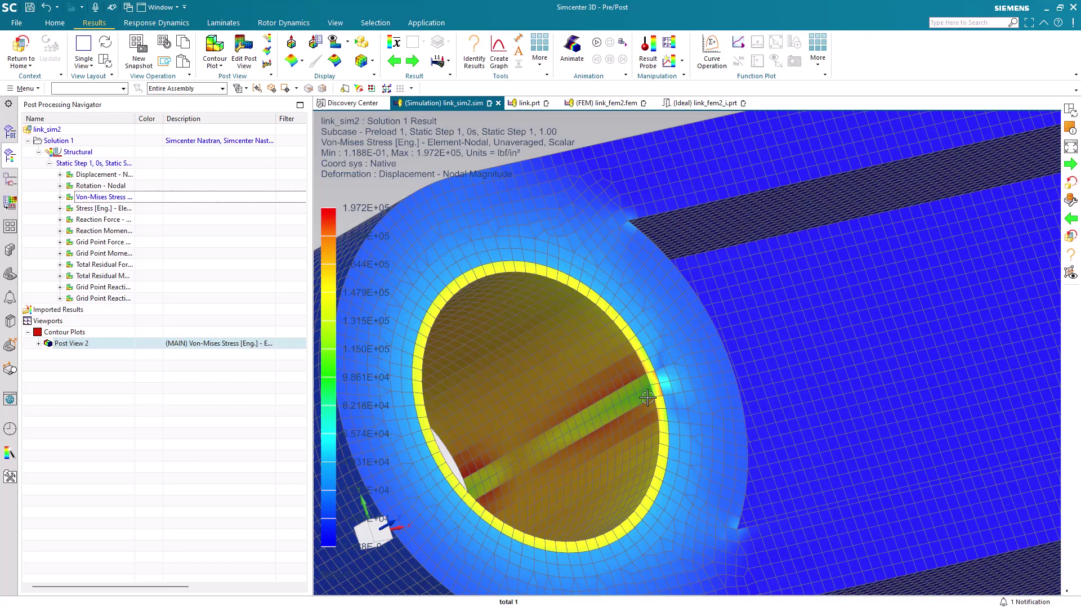
scroll(647, 397, "down", 5)
middle_click_drag(699, 358, 681, 364)
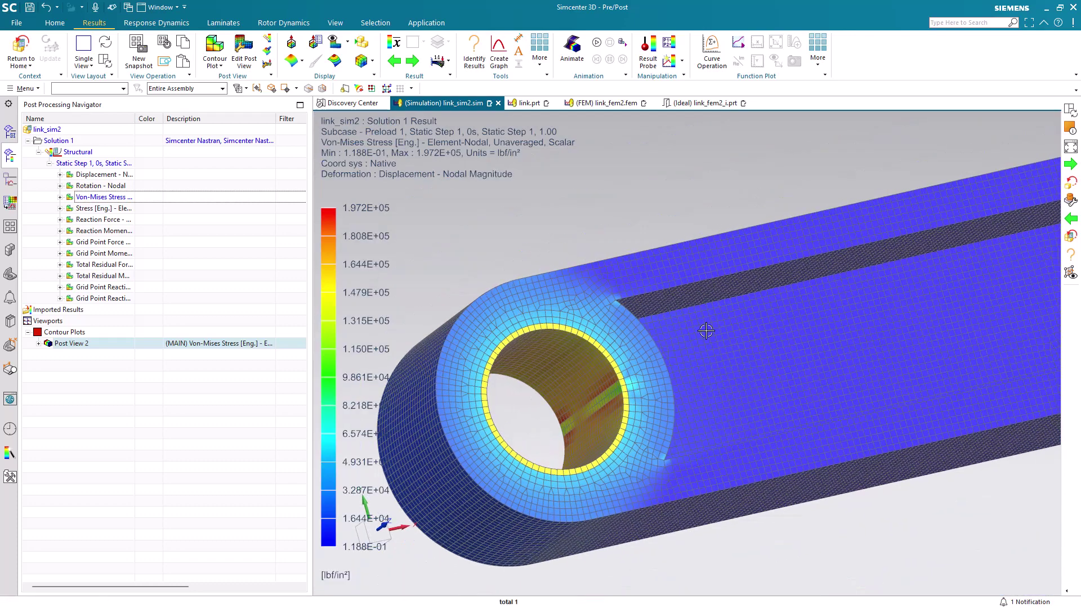
scroll(704, 331, "down", 3)
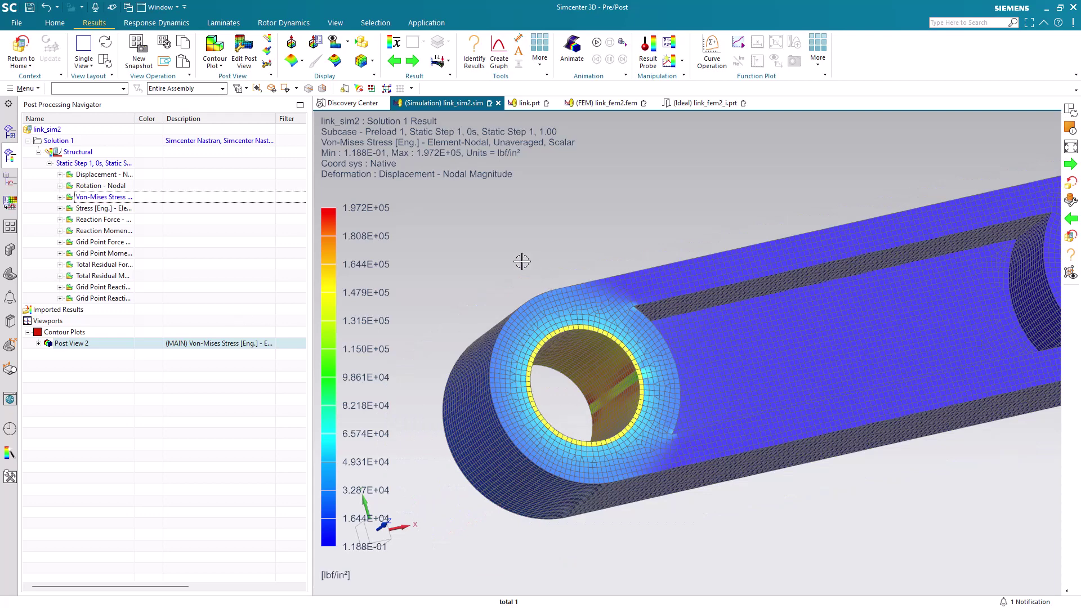
Leave the results, return to the link_fem2 FEM, and run the Adjust Node Proximity to CAD check on the displayed nodes
left_click(30, 49)
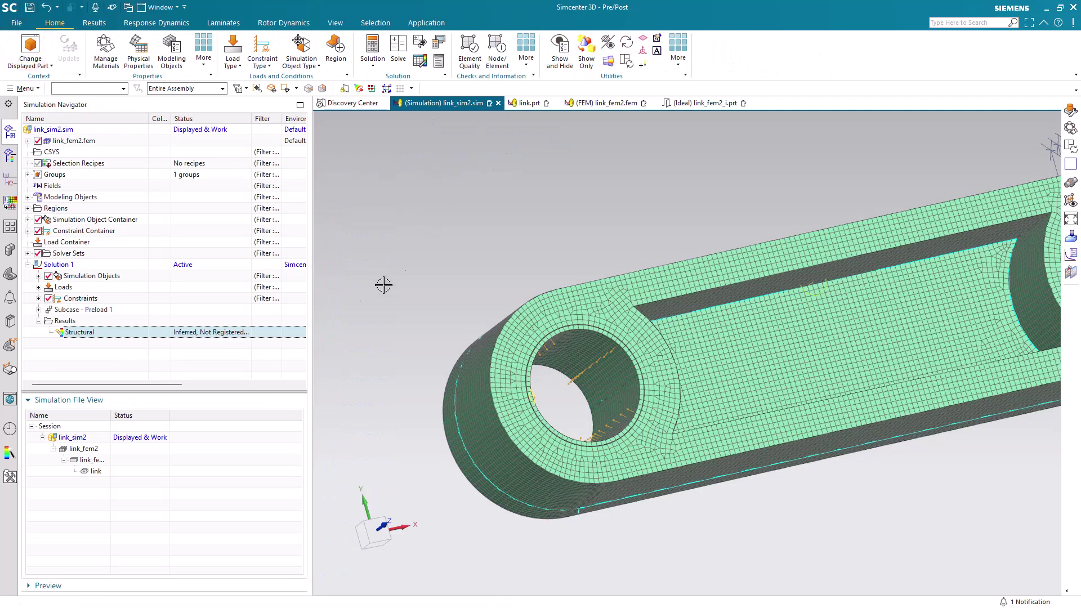
double_click(88, 448)
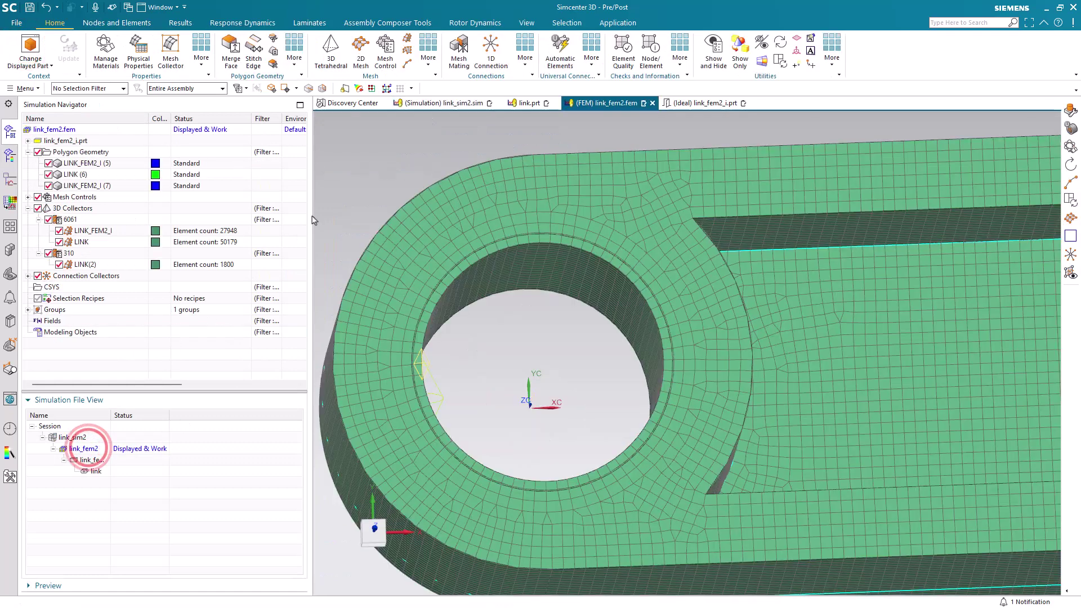
left_click(679, 51)
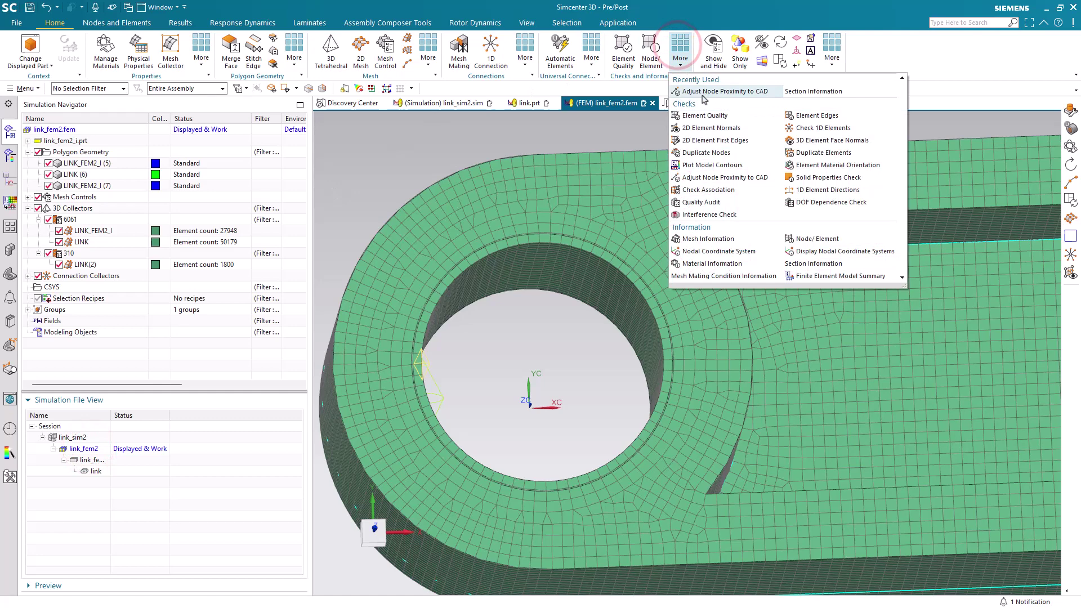
left_click(715, 178)
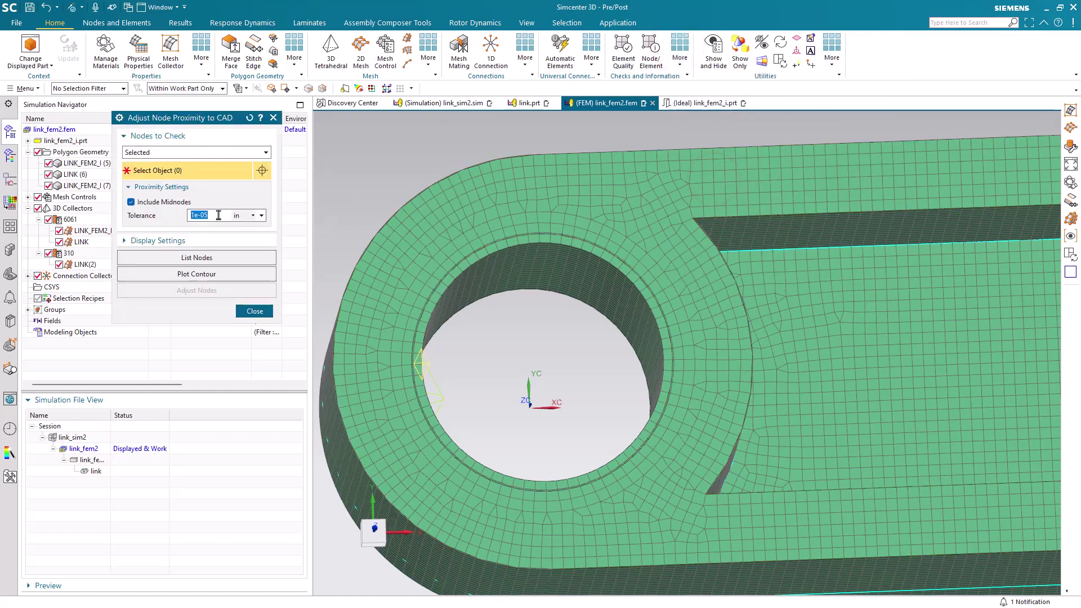
left_click(265, 152)
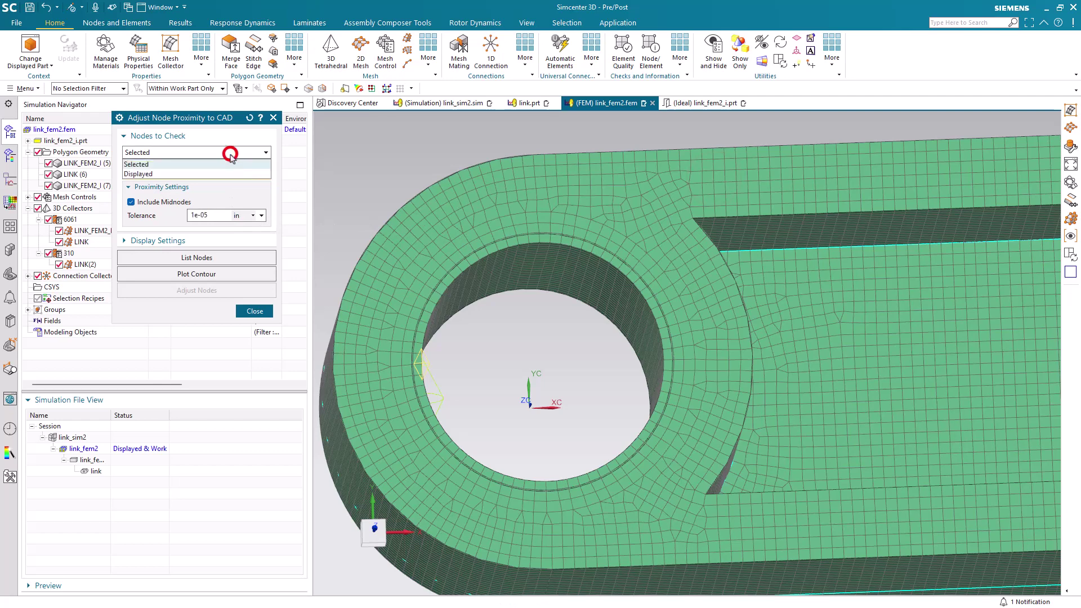
left_click(214, 171)
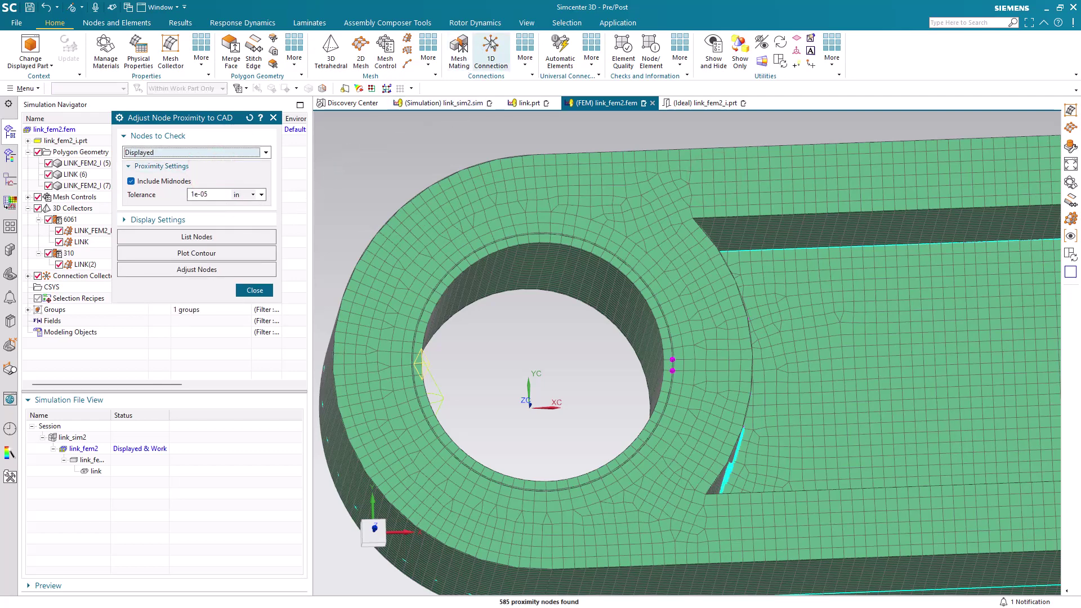
Set the display style to Static Wireframe and examine where the flagged proximity nodes lie around the hole and the pocket end
left_click(525, 23)
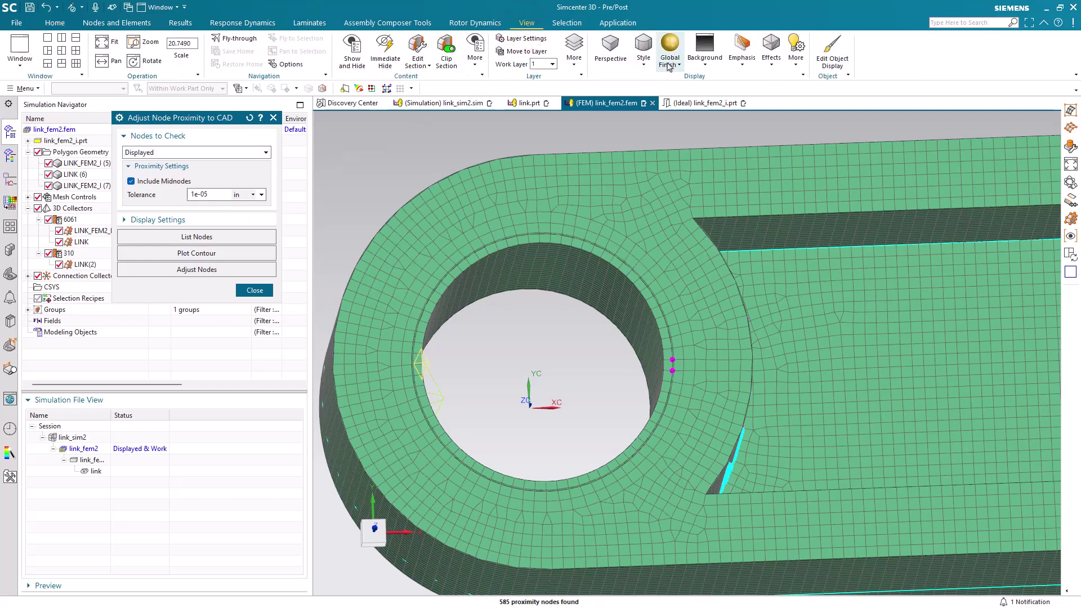
left_click(645, 59)
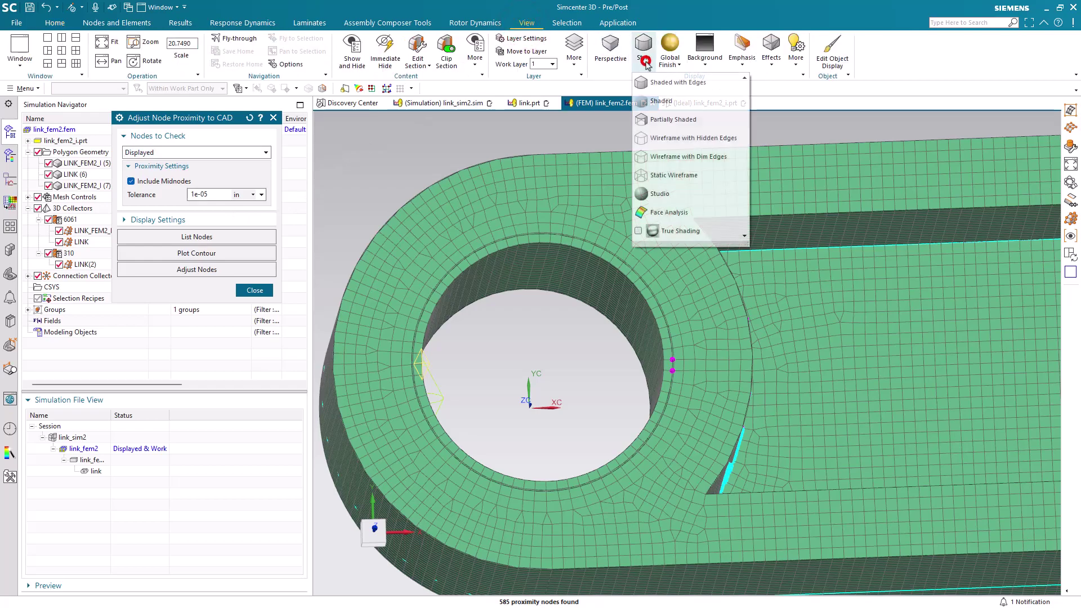
left_click(670, 170)
middle_click_drag(621, 250, 653, 287)
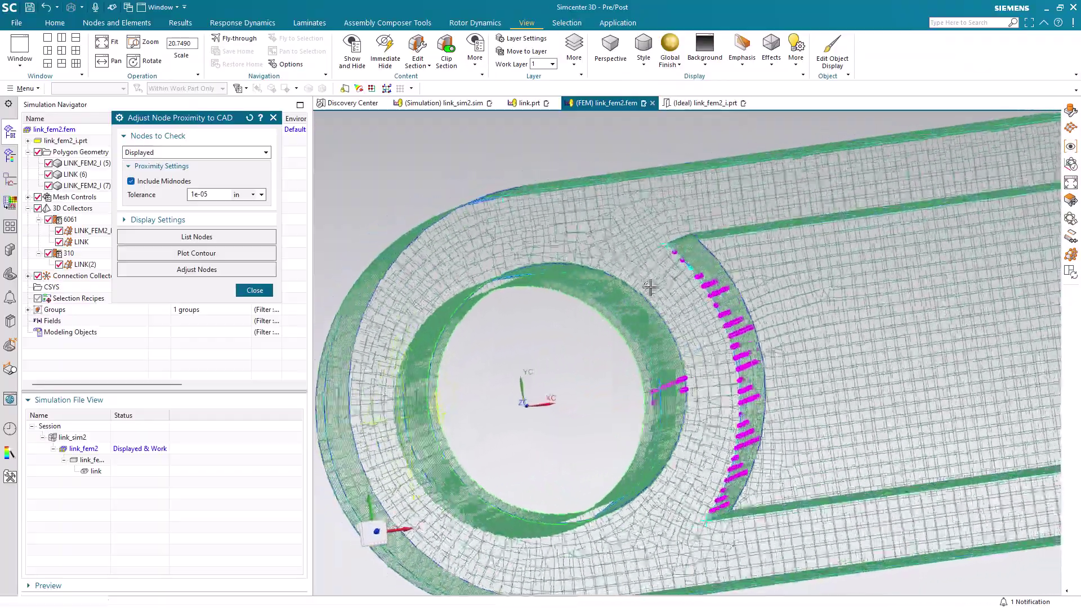
scroll(673, 390, "up", 5)
scroll(715, 321, "up", 3)
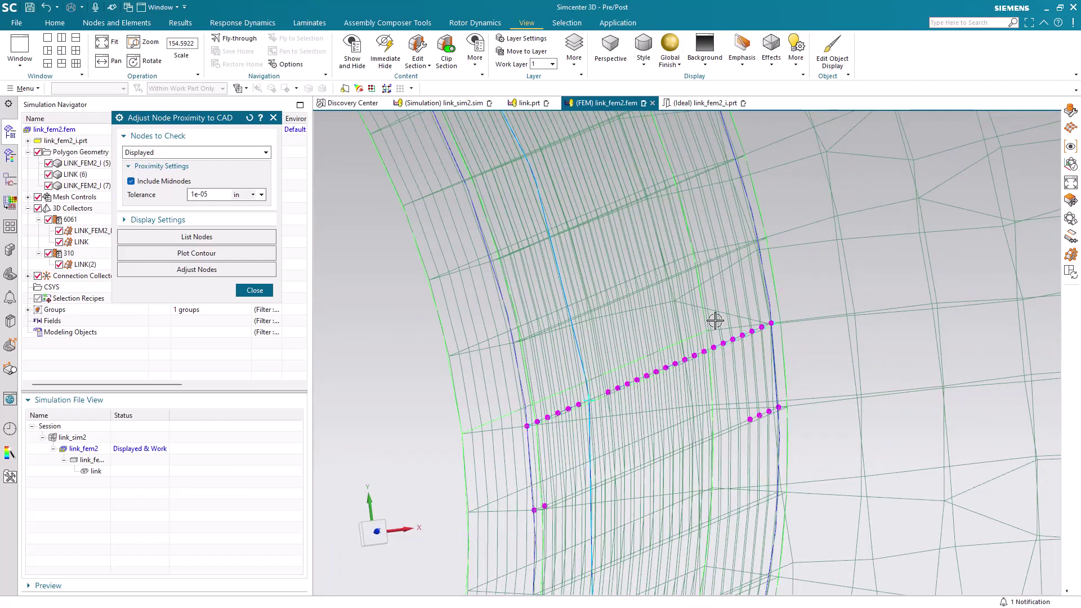
scroll(715, 320, "down", 9)
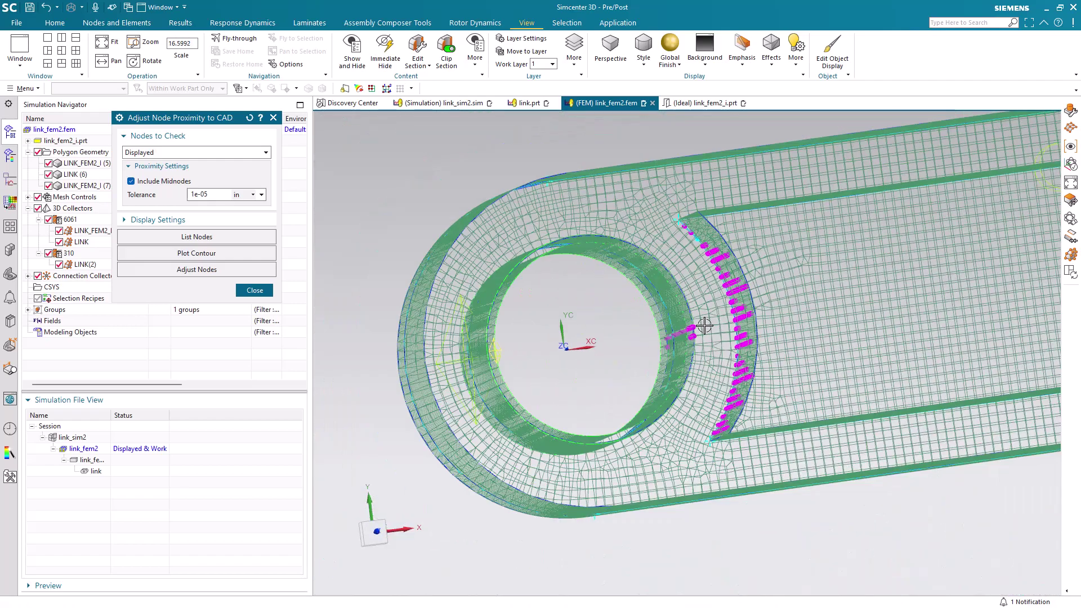
scroll(705, 326, "down", 1)
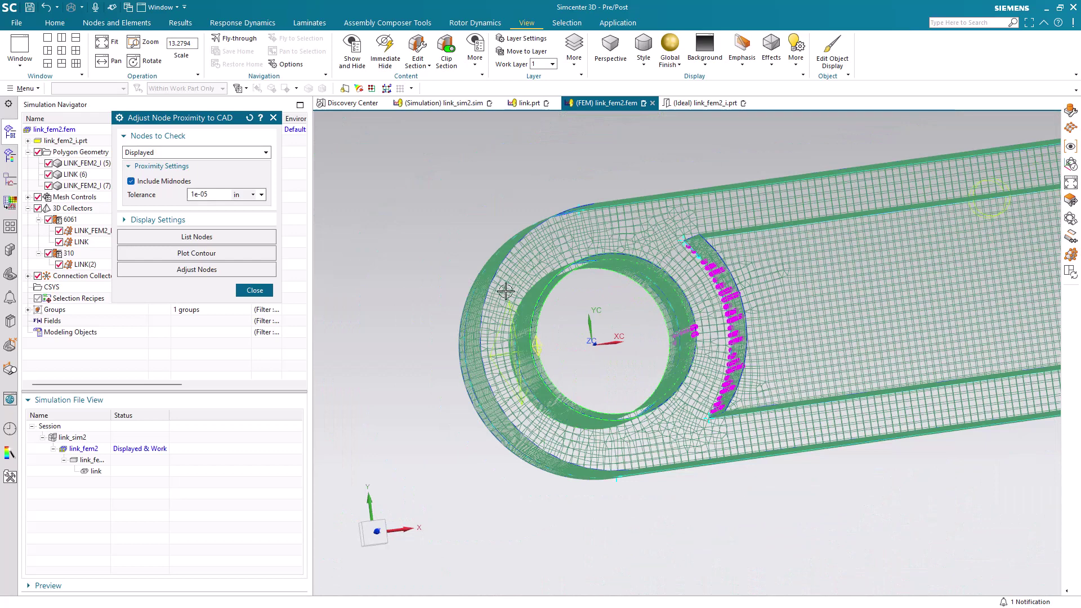
List the nodes above the proximity tolerance to review their adjustment distances, and adjust them onto the CAD geometry
left_click(237, 237)
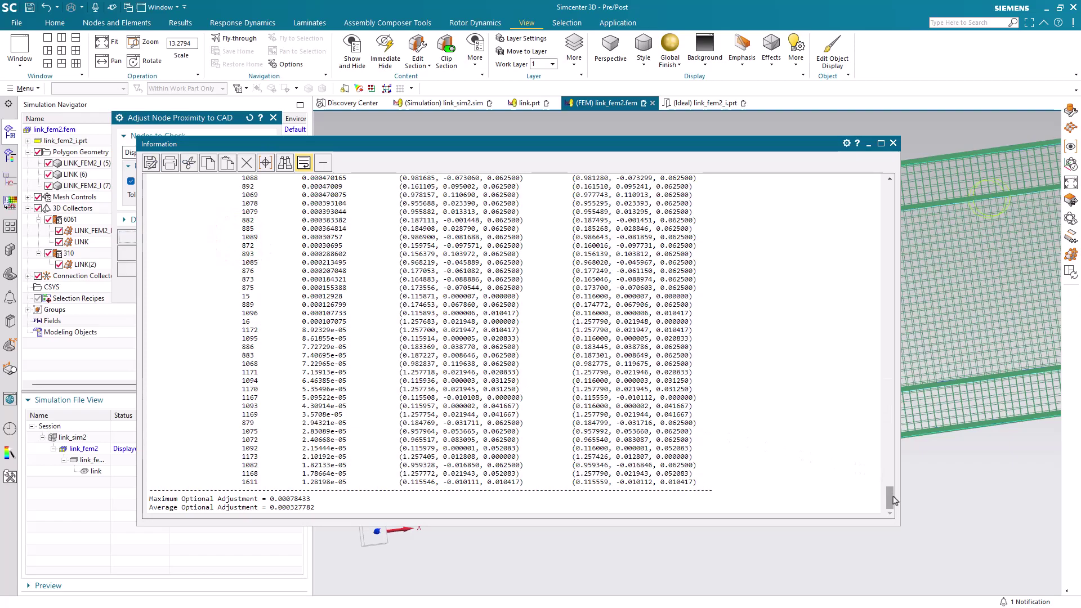
left_click_drag(894, 500, 865, 182)
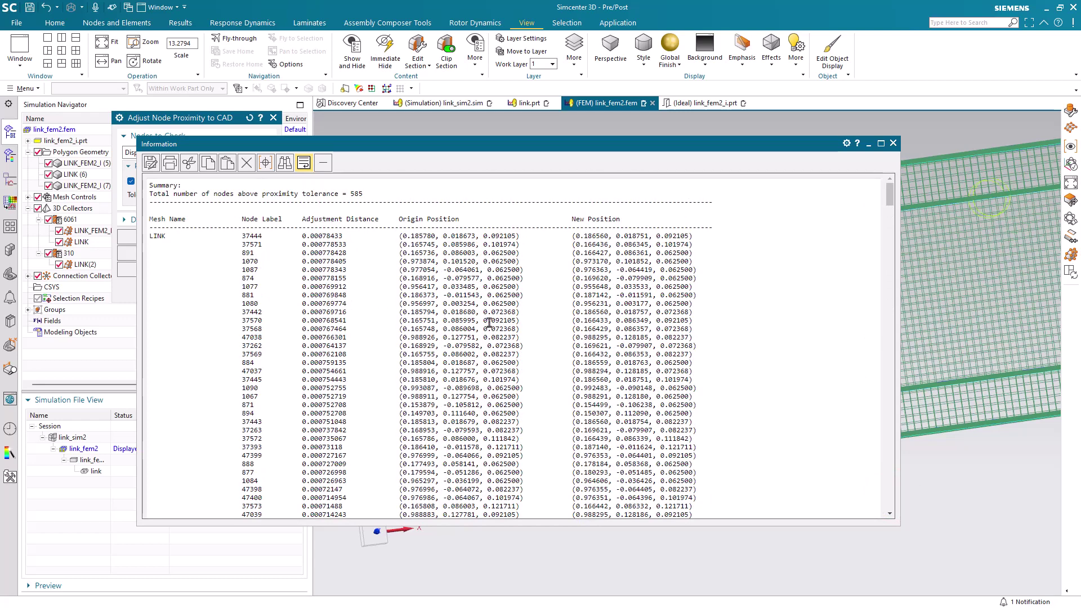
left_click(894, 143)
left_click(223, 269)
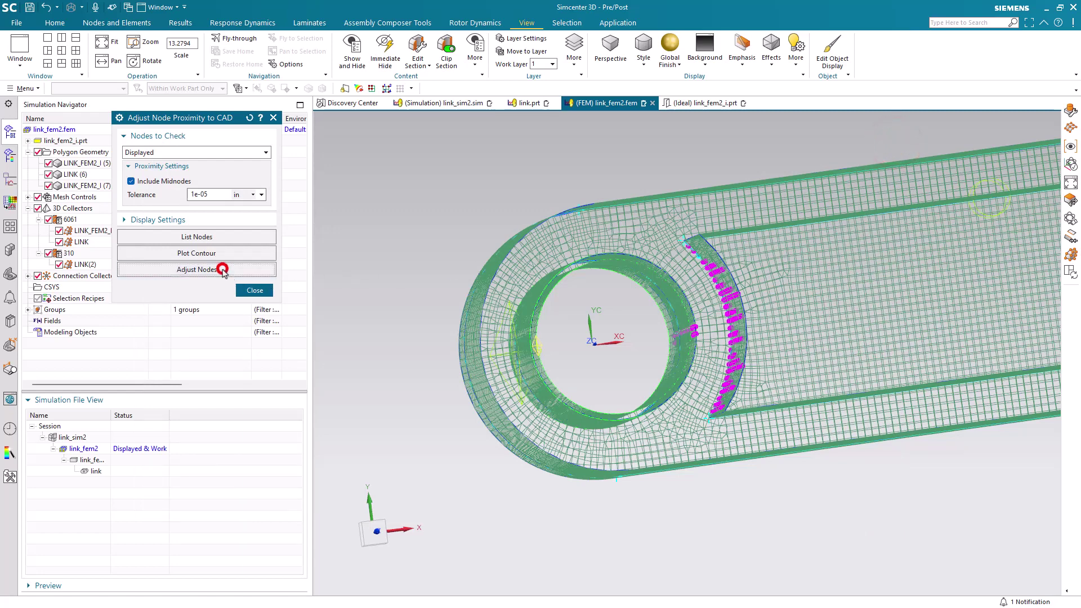
left_click(252, 290)
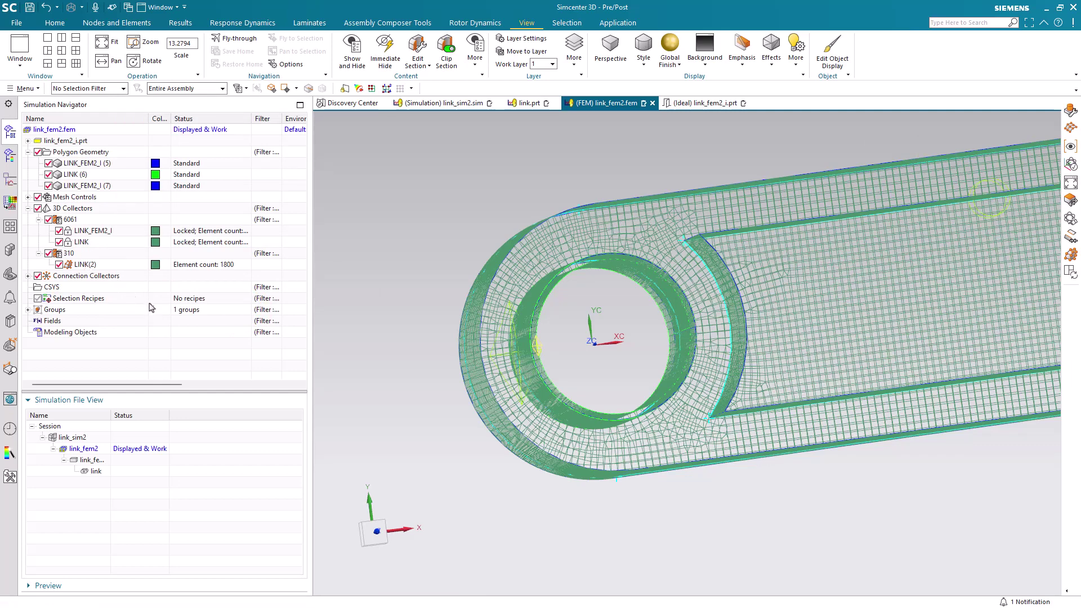
Return to the link_sim2 simulation, solve Solution 1 again, and close the solver windows without reviewing the messages
left_click(443, 103)
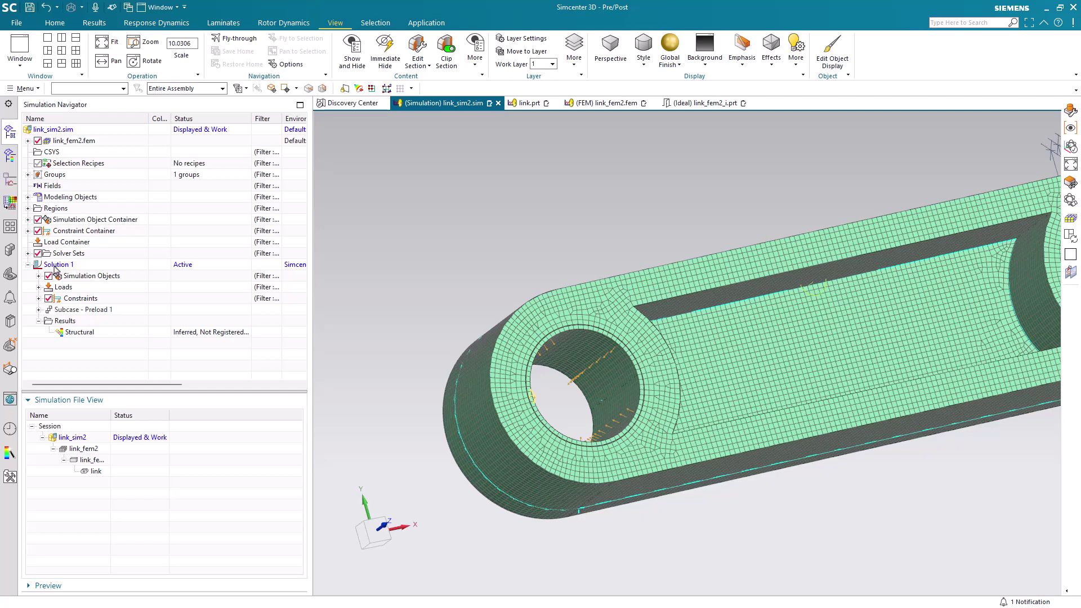
right_click(54, 265)
left_click(94, 540)
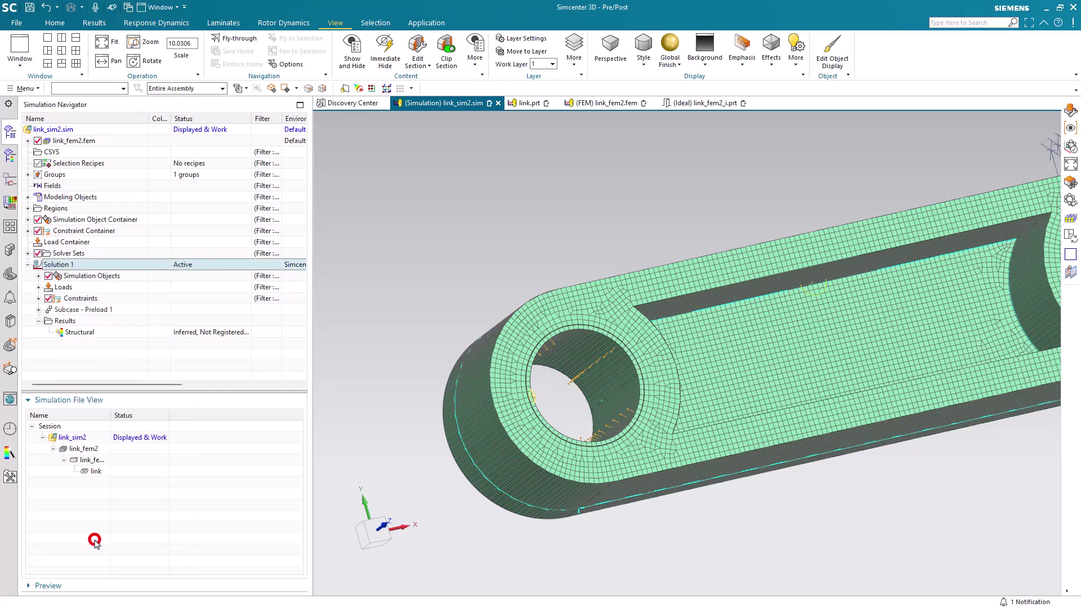
left_click(215, 274)
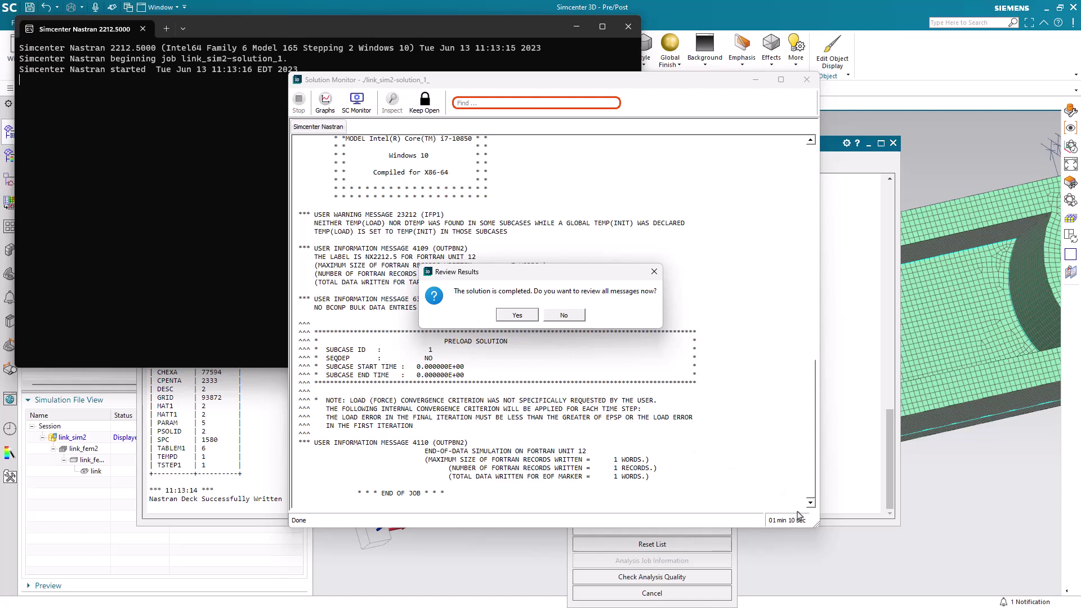
left_click(552, 318)
left_click(652, 591)
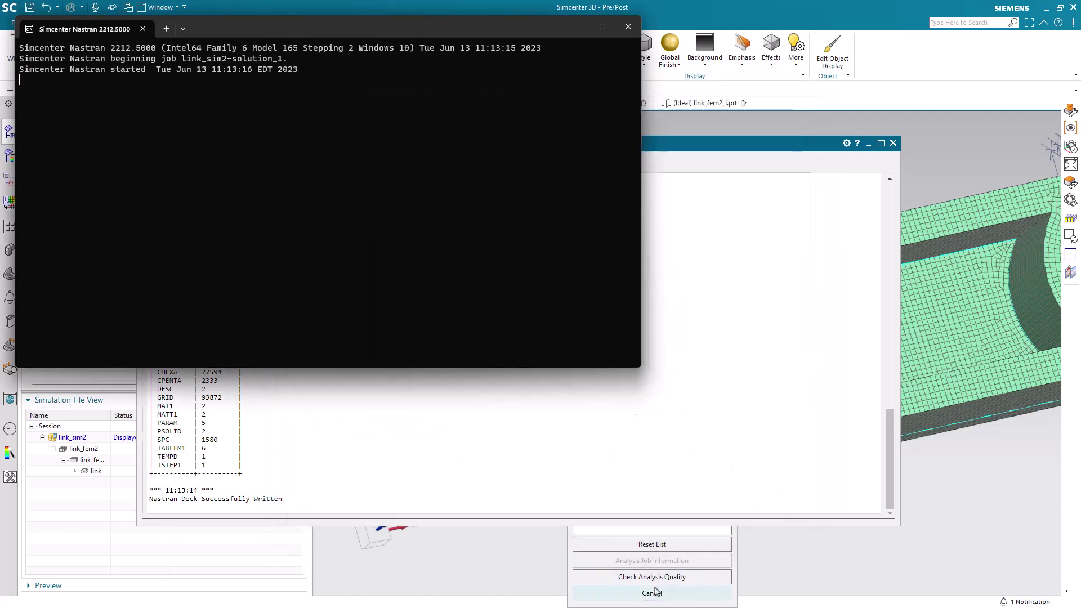
left_click(892, 144)
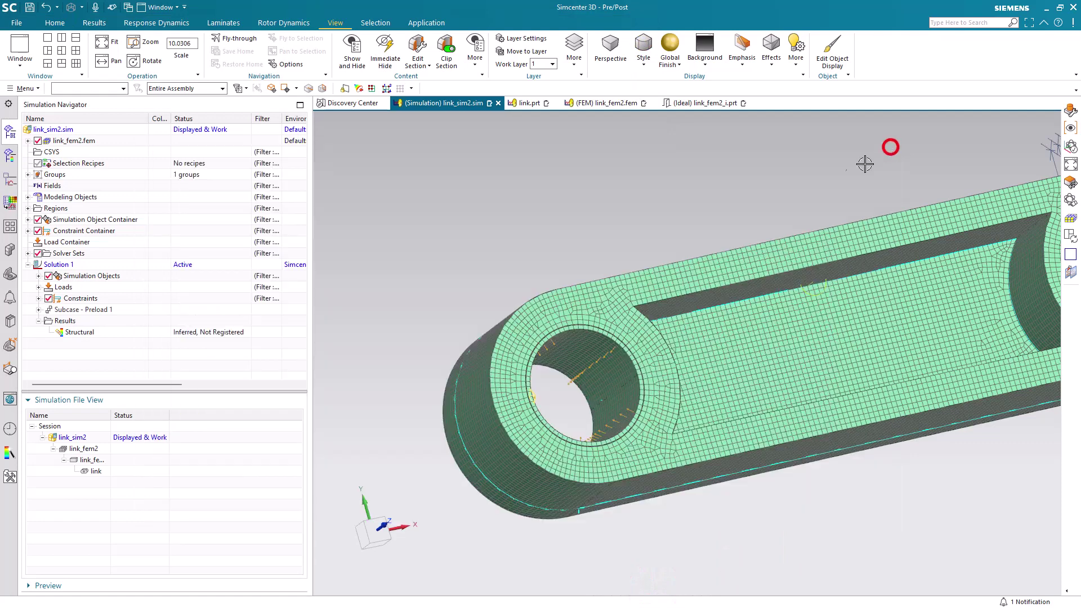
Load the Structural results, plot the element-nodal Von-Mises stress for Static Step 1, and examine the bushing bore and pocket end
double_click(77, 332)
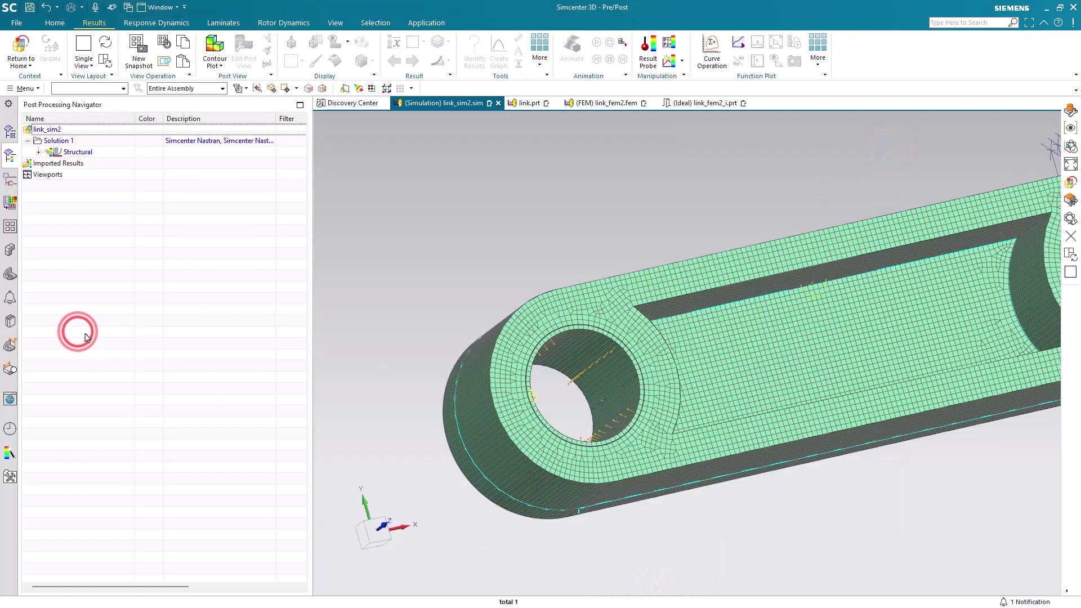
left_click(38, 152)
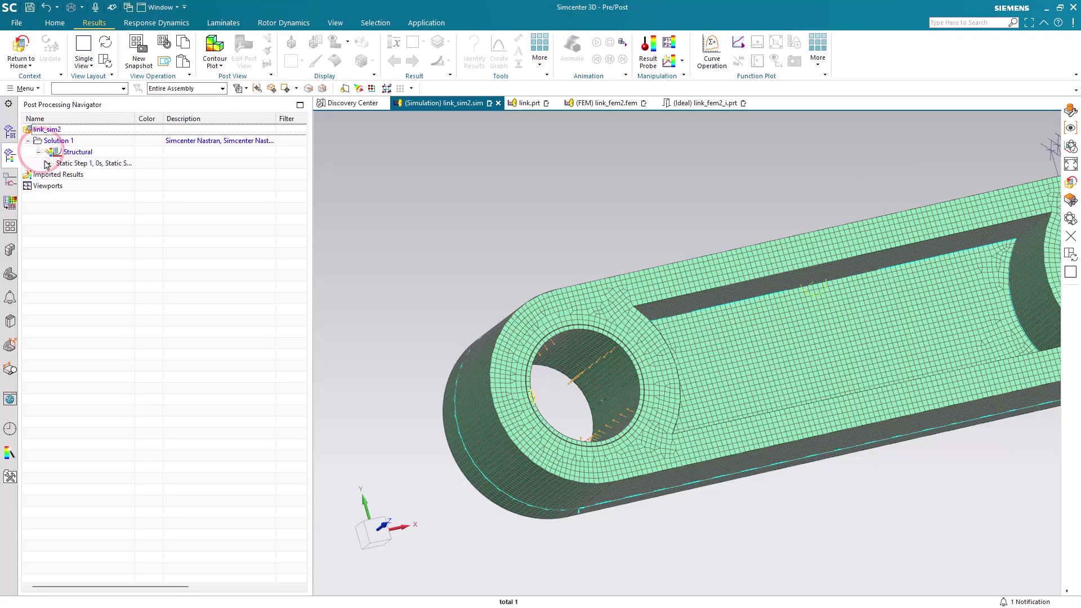
left_click(49, 163)
double_click(91, 197)
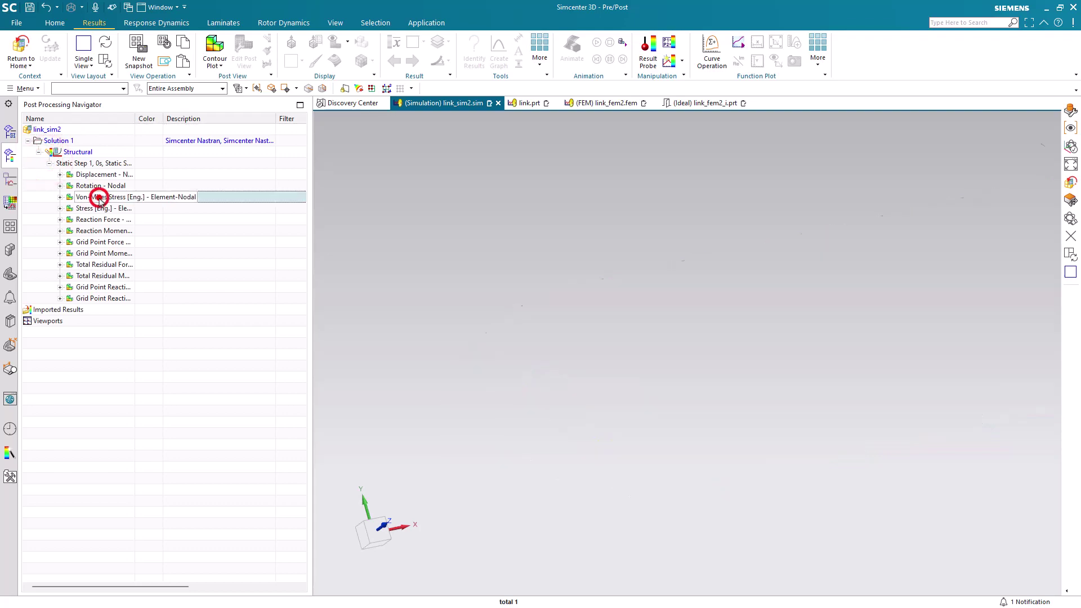
middle_click_drag(623, 345, 661, 363)
scroll(661, 363, "up", 6)
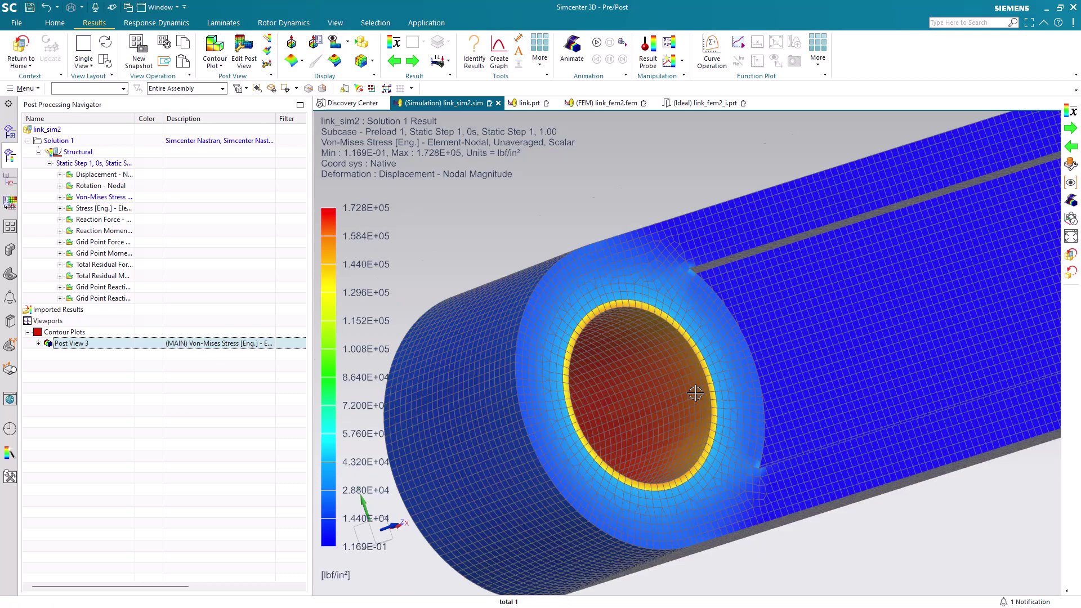
scroll(692, 386, "down", 8)
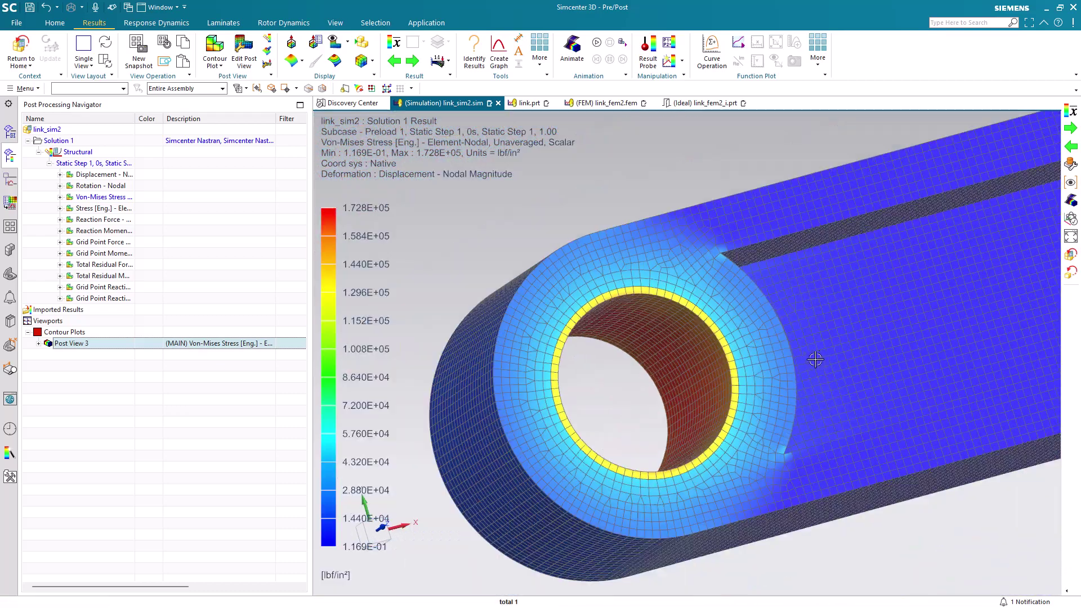
mouse_move(816, 359)
middle_mouse_down()
mouse_move(777, 381)
mouse_move(805, 388)
mouse_move(782, 369)
mouse_move(807, 341)
middle_mouse_up()
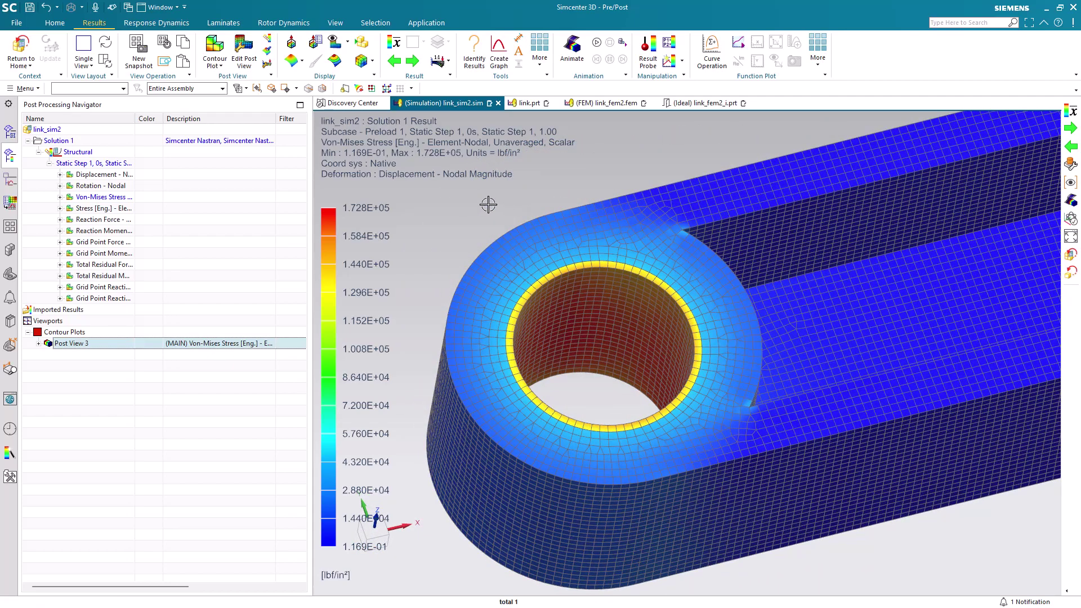